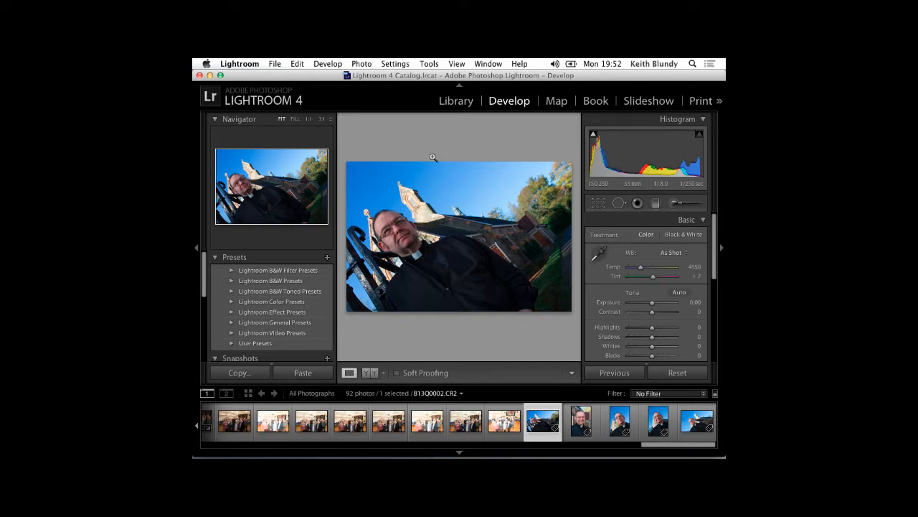
Step: Hide the navigator and presets area to enlarge the photo preview
scroll(255, 267, "down", 4)
scroll(255, 267, "up", 4)
left_click(198, 251)
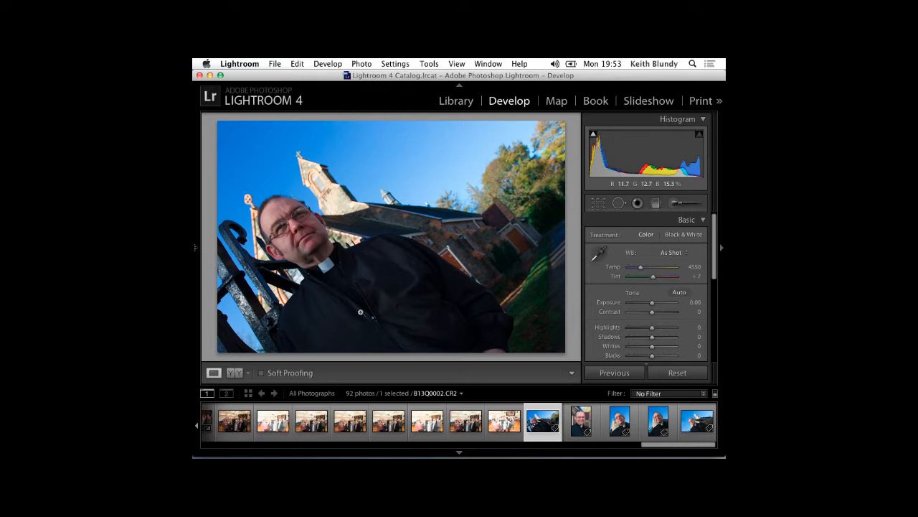
left_click(196, 248)
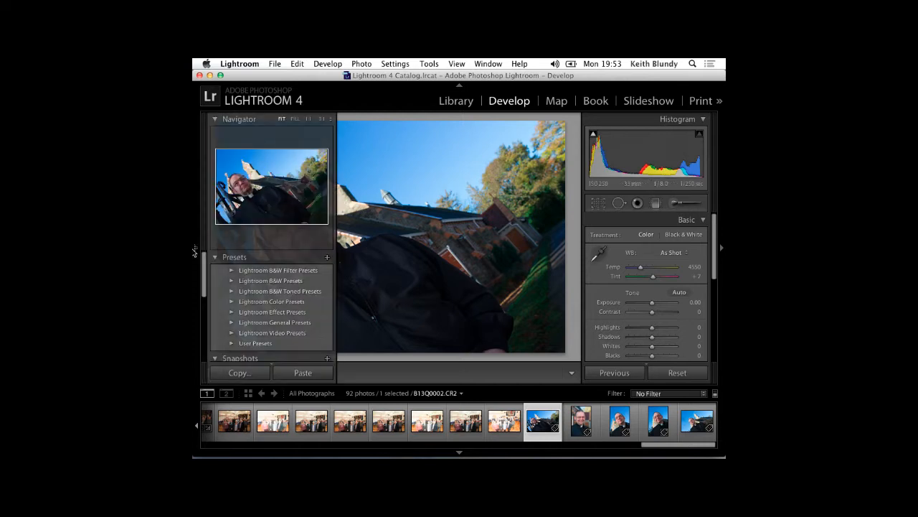
left_click(195, 249)
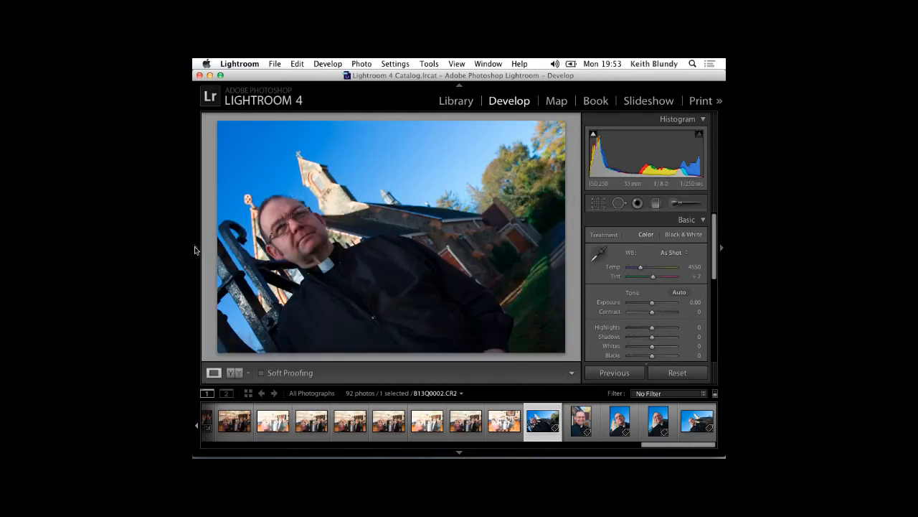
mouse_move(195, 249)
Step: Try an Exposure of +1.30 on the photo and reset Exposure to its default
left_click_drag(652, 303, 658, 306)
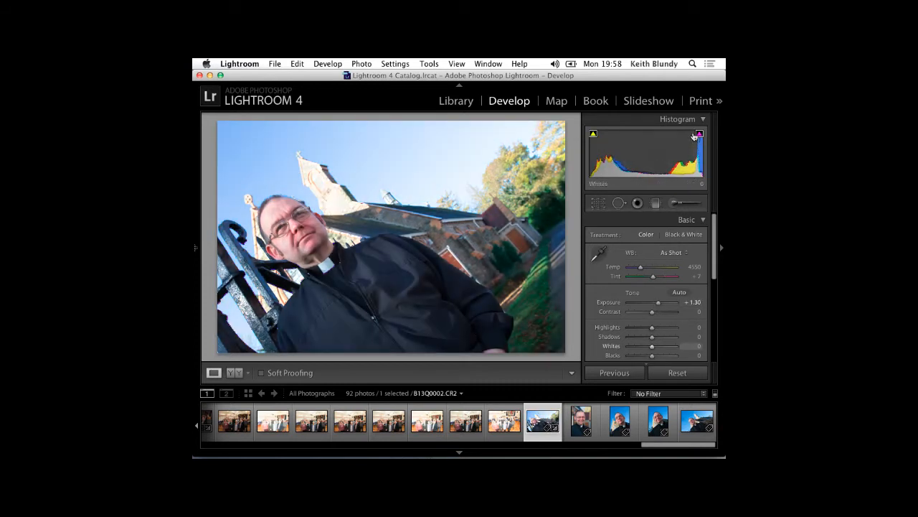
left_click_drag(658, 303, 655, 305)
double_click(655, 305)
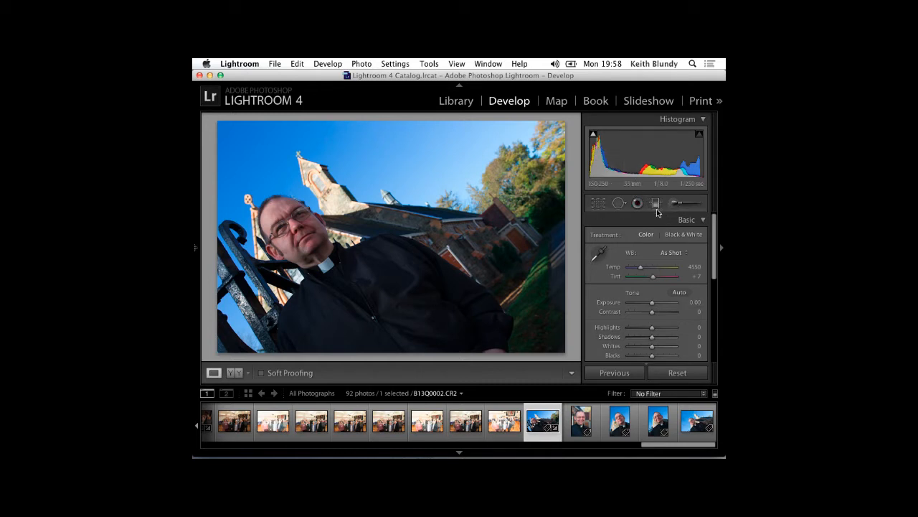
Step: Activate Crop Overlay, cycle through the composition guides such as thirds, diagonals, golden spiral and grid, and close the tool
left_click(600, 205)
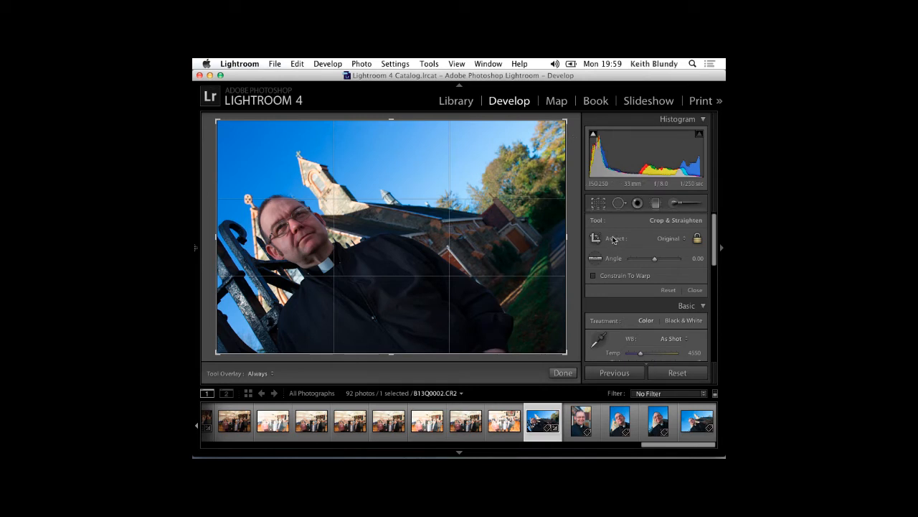
key("o")
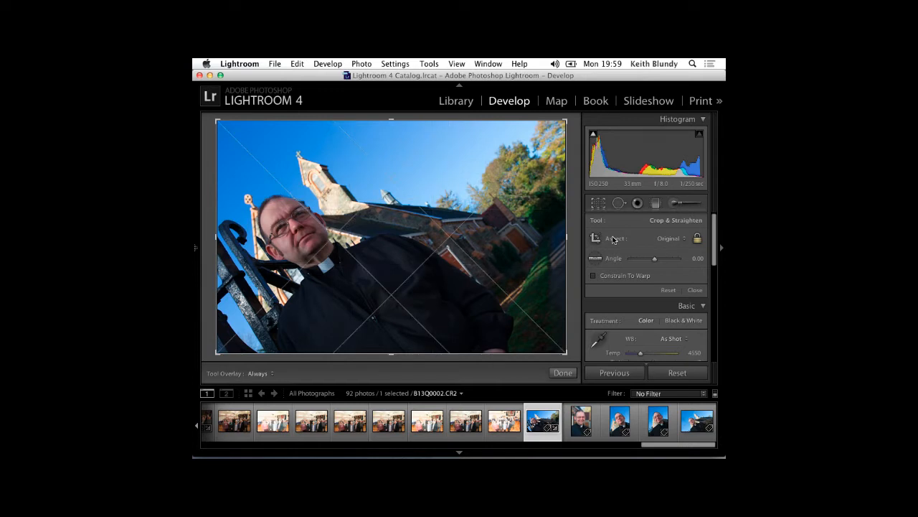
key("o")
key("o")
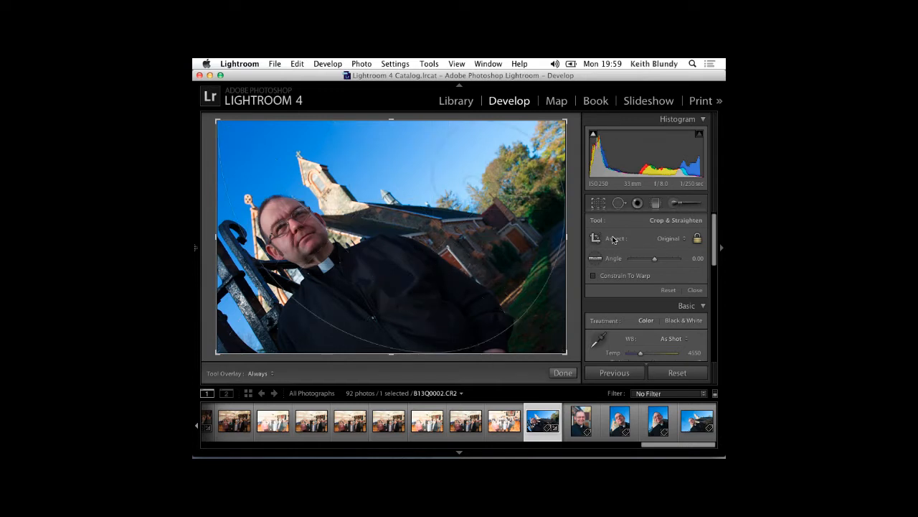
key("o")
key("o")
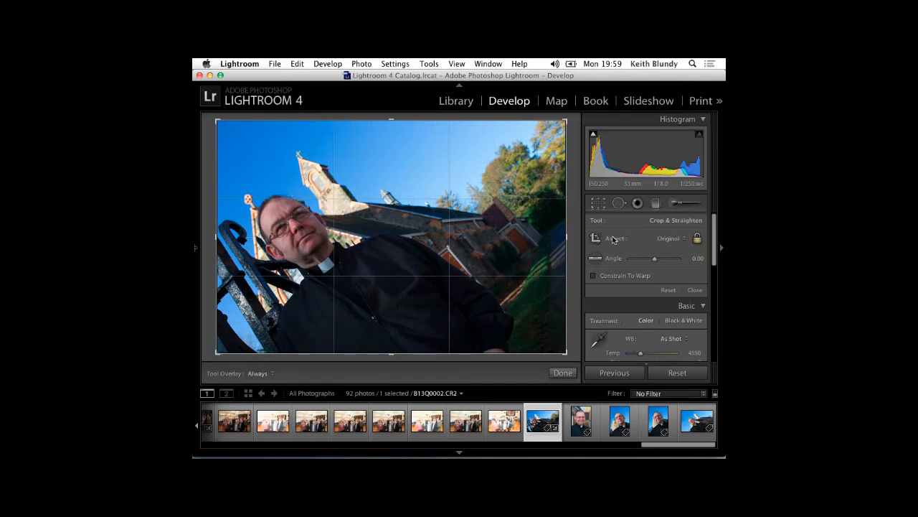
key("o")
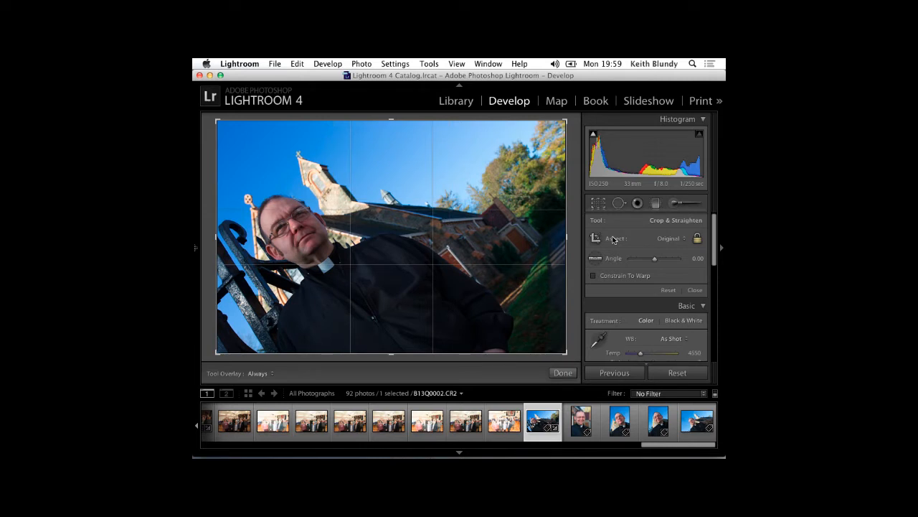
key("o")
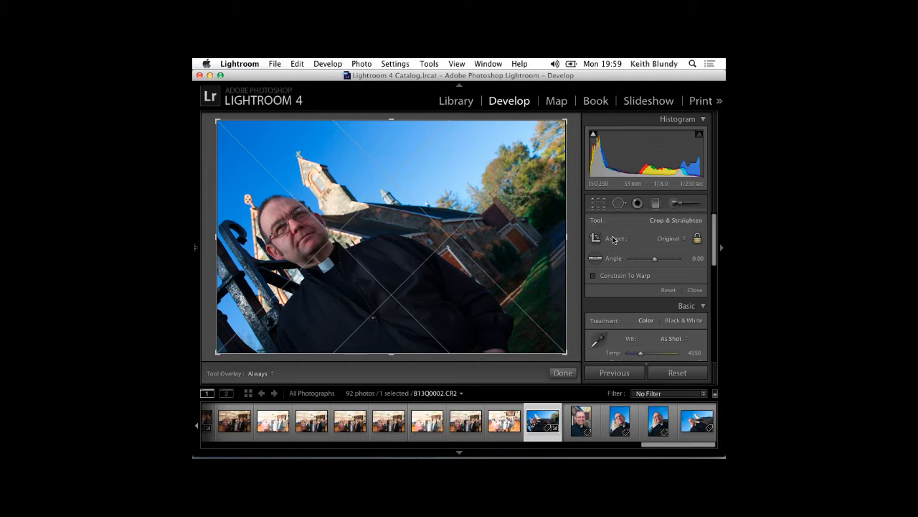
key("o")
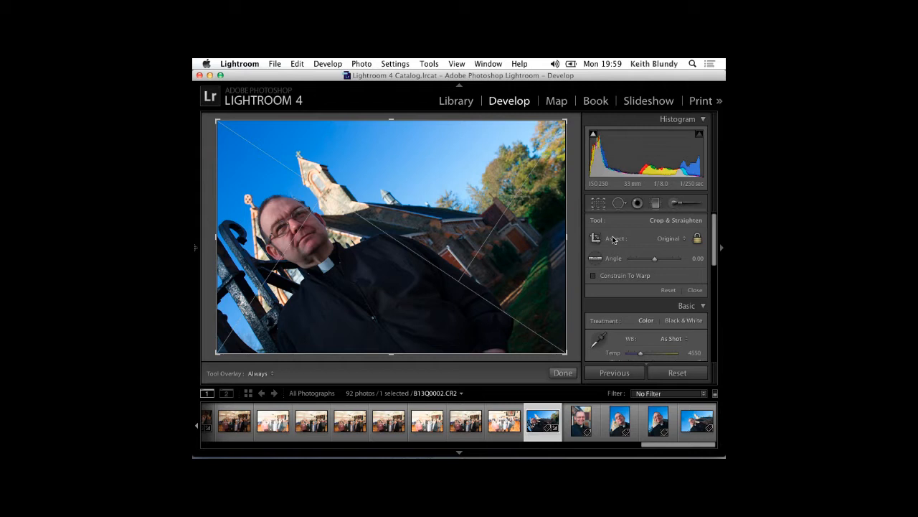
key("o")
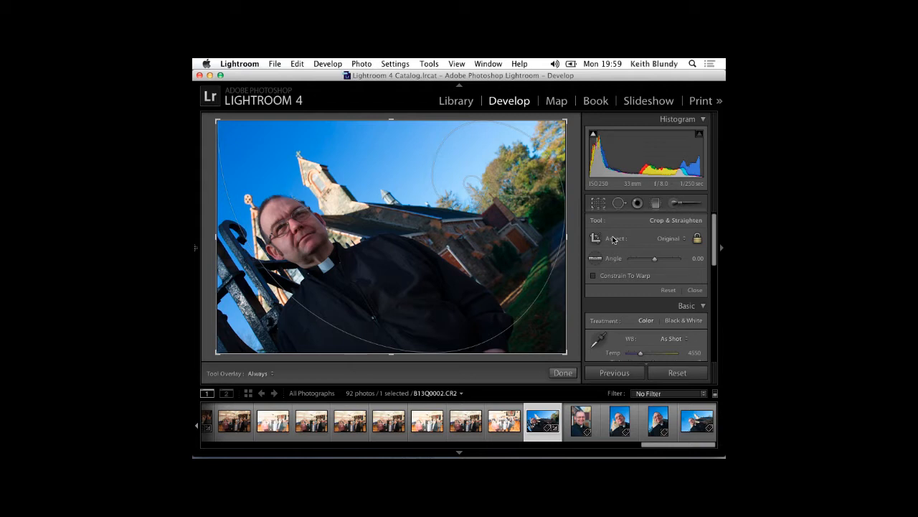
key("o")
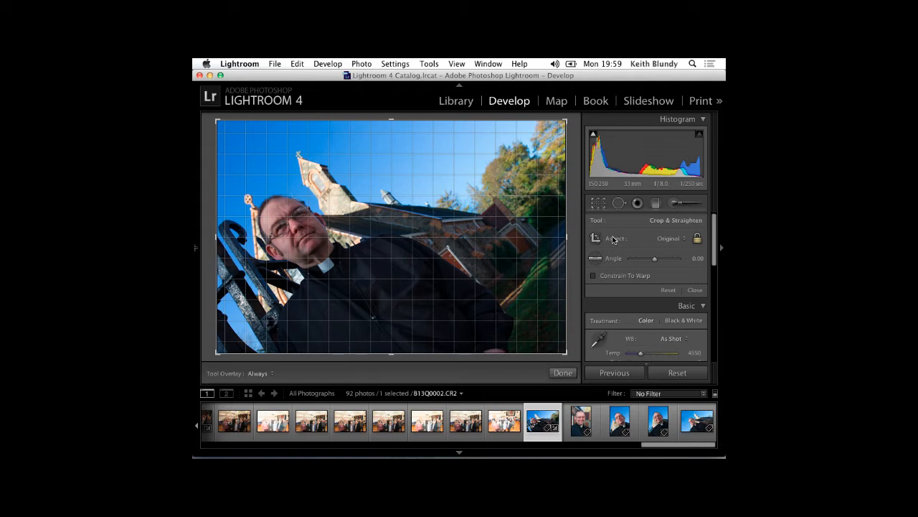
key("o")
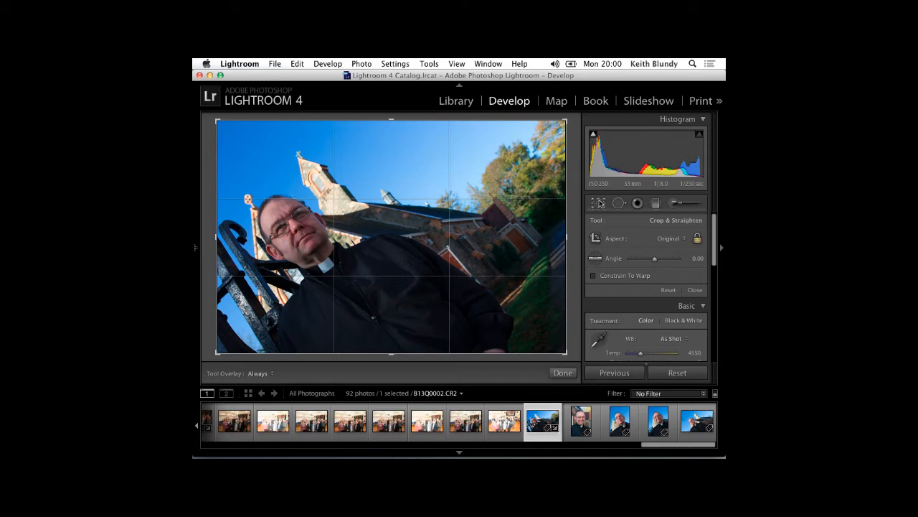
left_click(598, 204)
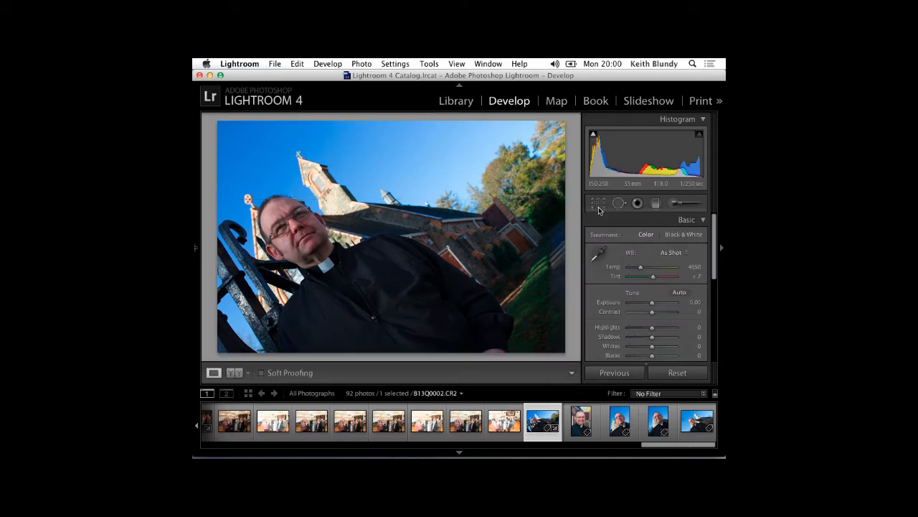
Step: Reopen Crop Overlay, run through the composition guides again back to the rule of thirds, and leave the photo uncropped
left_click(598, 207)
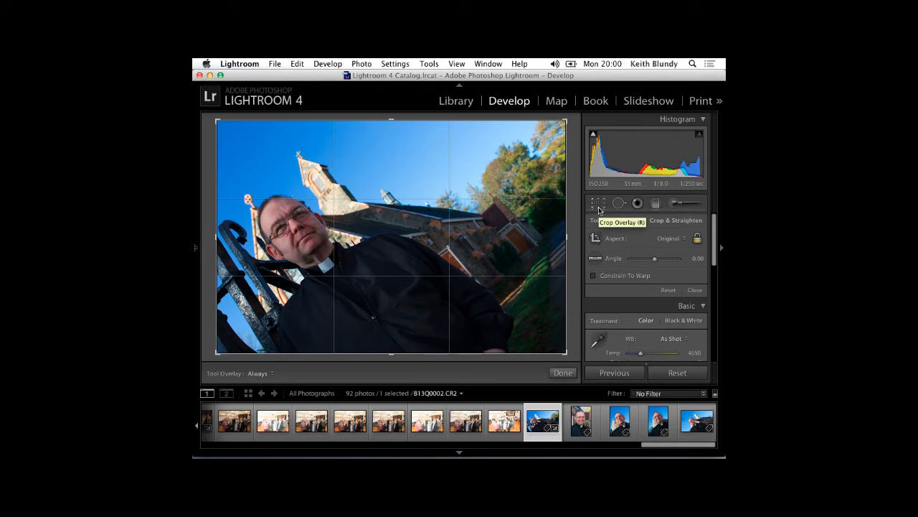
key("o")
key("o")
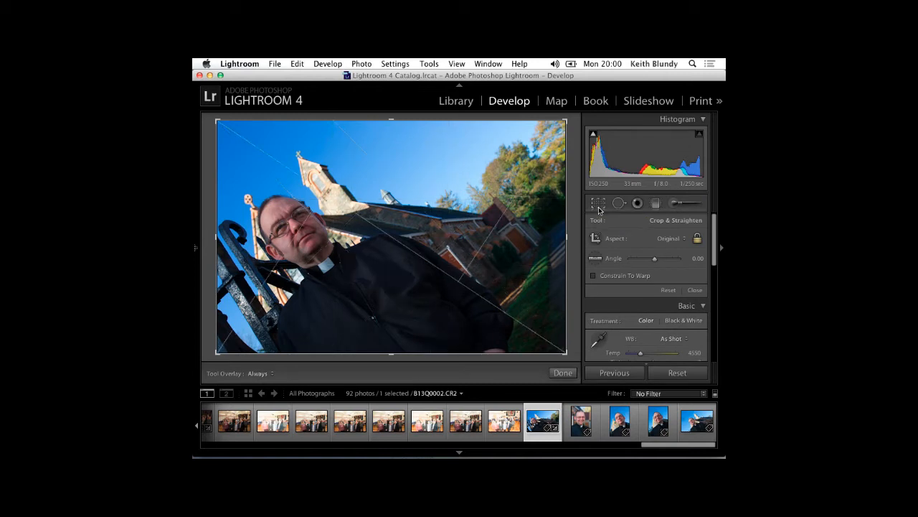
key("o")
key("o")
key("o")
key("o")
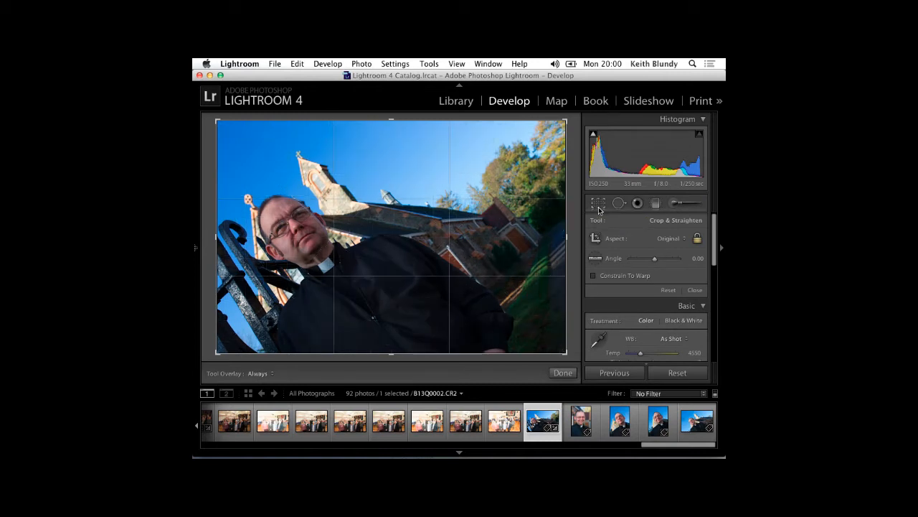
key("o")
key("o")
key("o")
key("o")
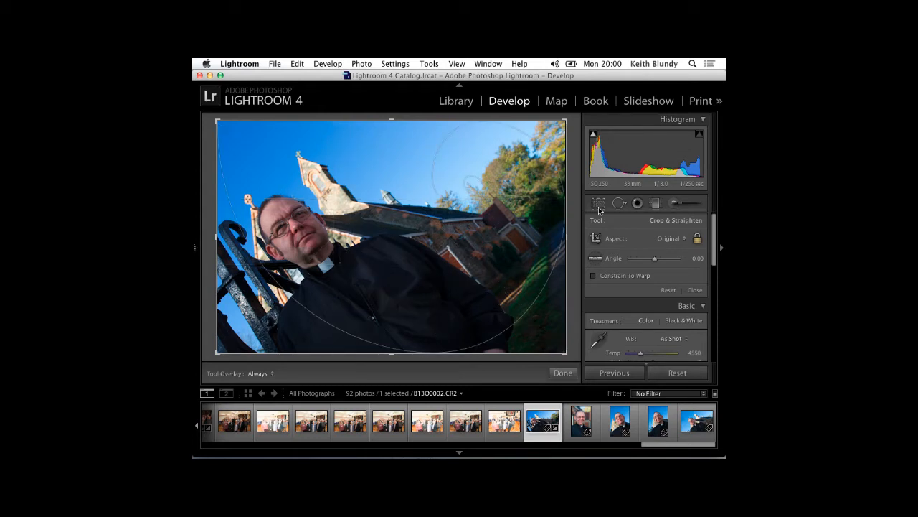
key("o")
key("o")
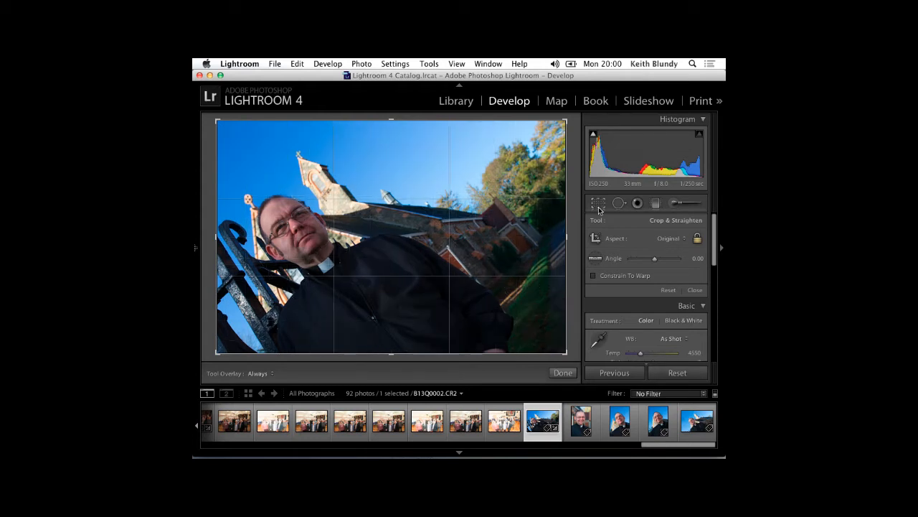
left_click(598, 205)
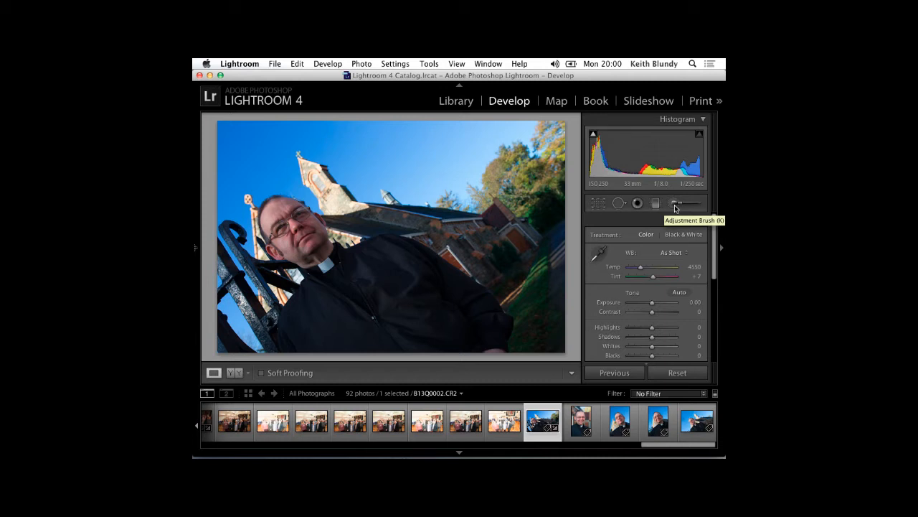
Step: Review the Basic tone and presence adjustments and the Tone Curve settings
scroll(662, 219, "down", 1)
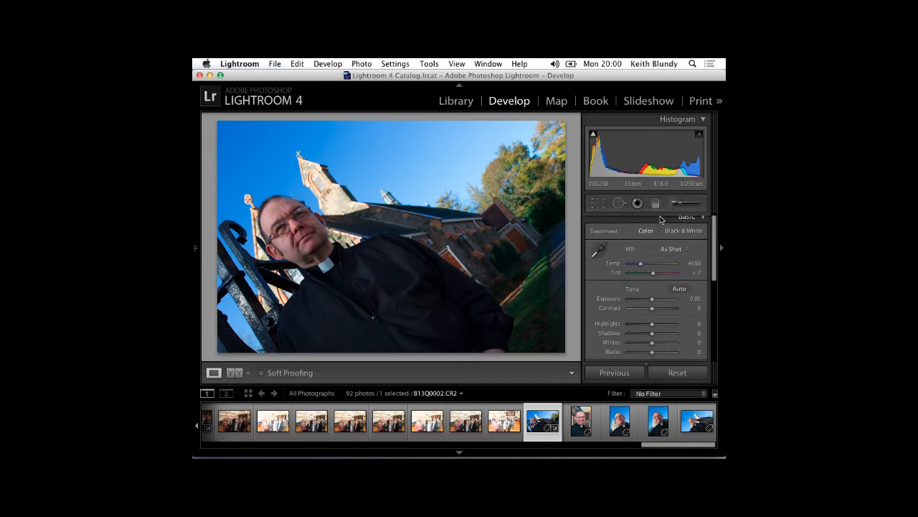
scroll(662, 219, "up", 2)
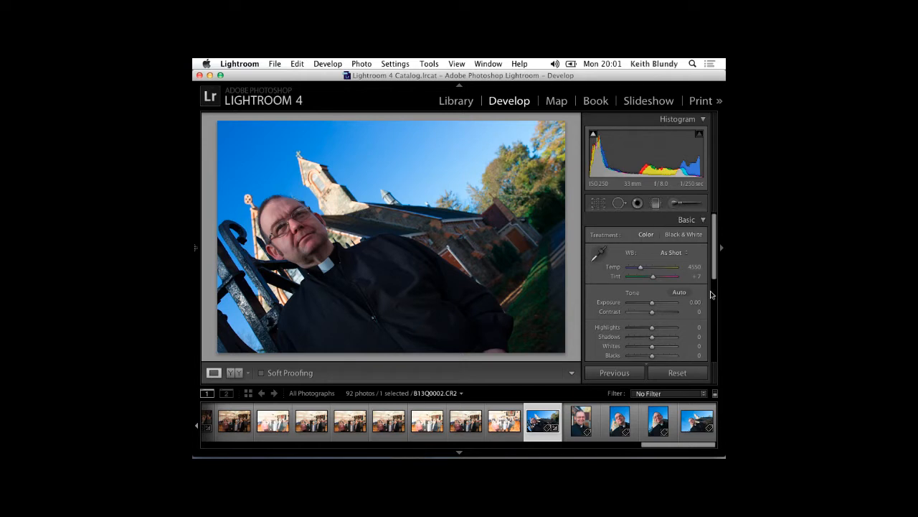
scroll(712, 294, "down", 2)
scroll(714, 273, "up", 2)
scroll(634, 291, "down", 3)
scroll(640, 301, "down", 3)
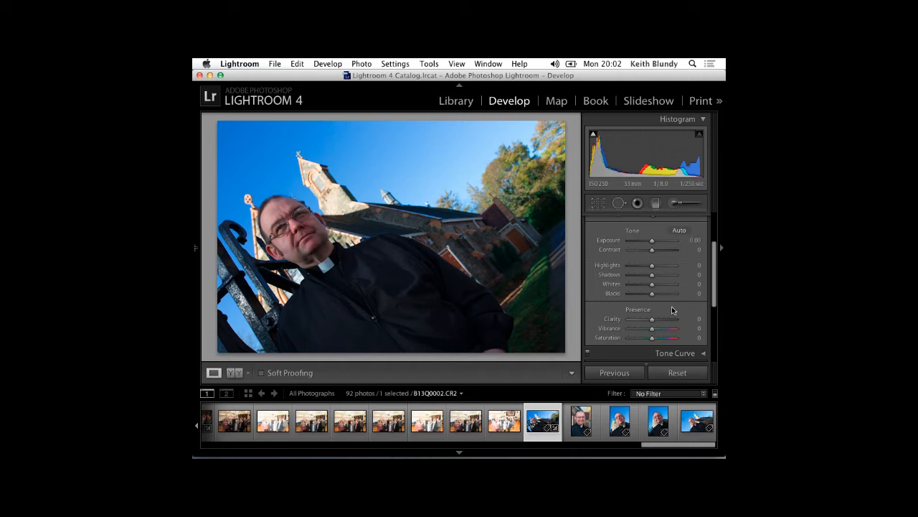
scroll(655, 311, "down", 1)
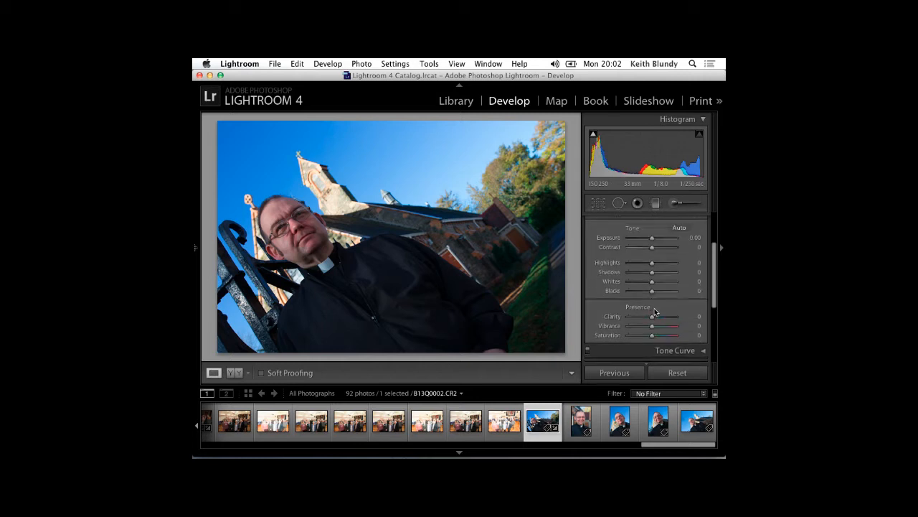
scroll(655, 312, "down", 2)
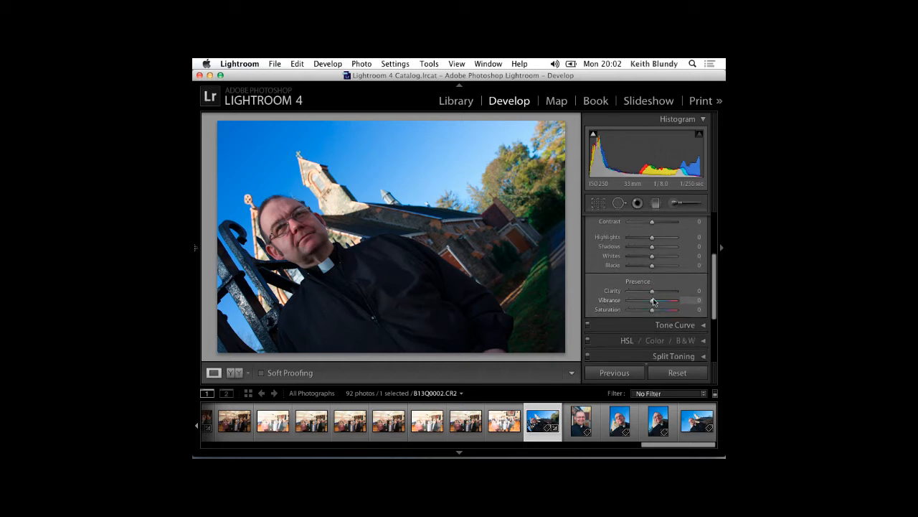
scroll(656, 300, "down", 3)
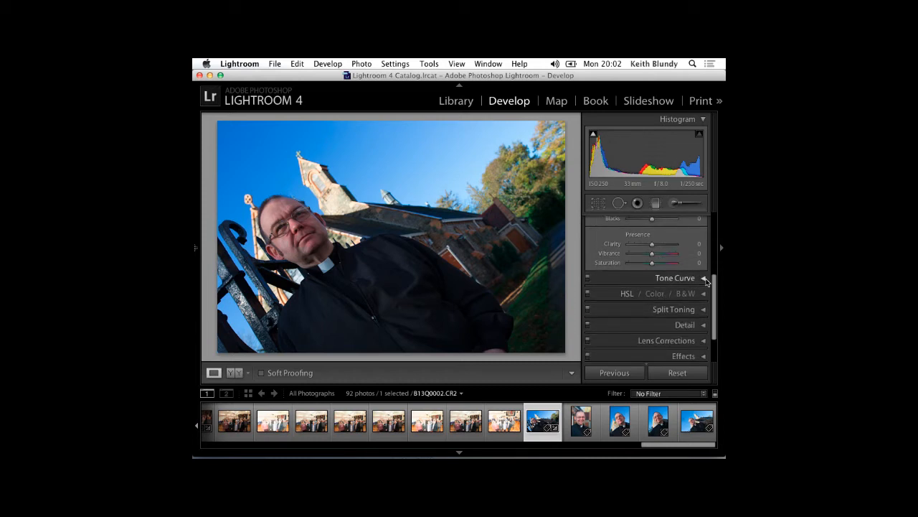
left_click(703, 279)
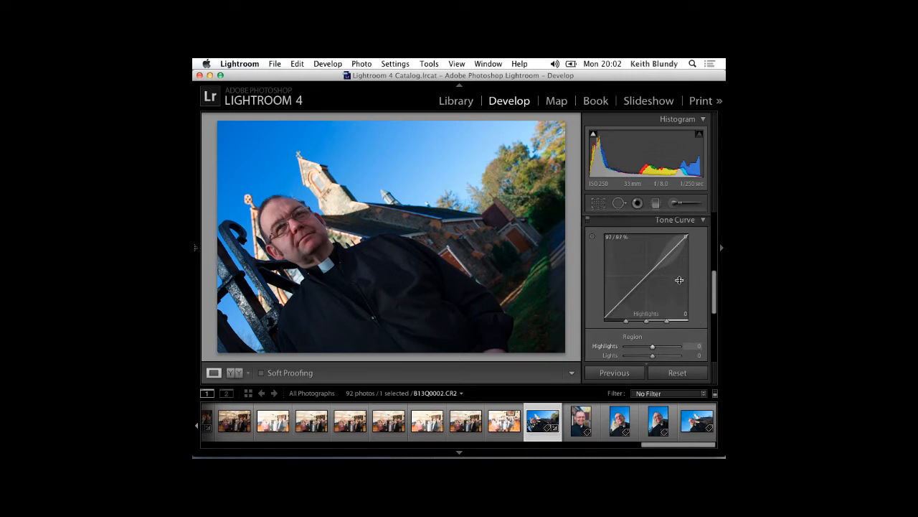
left_click(703, 241)
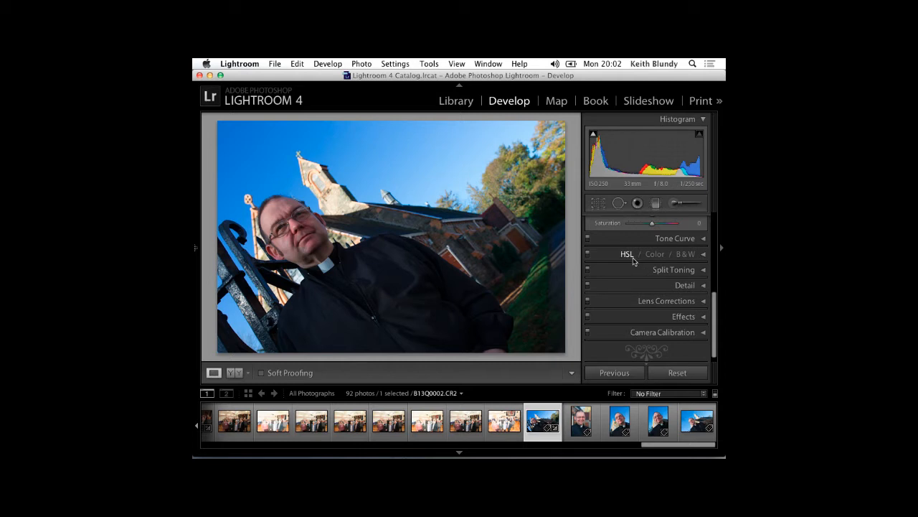
Step: Try shifting the Red hue in the HSL settings, reset it and collapse the HSL section
left_click(701, 256)
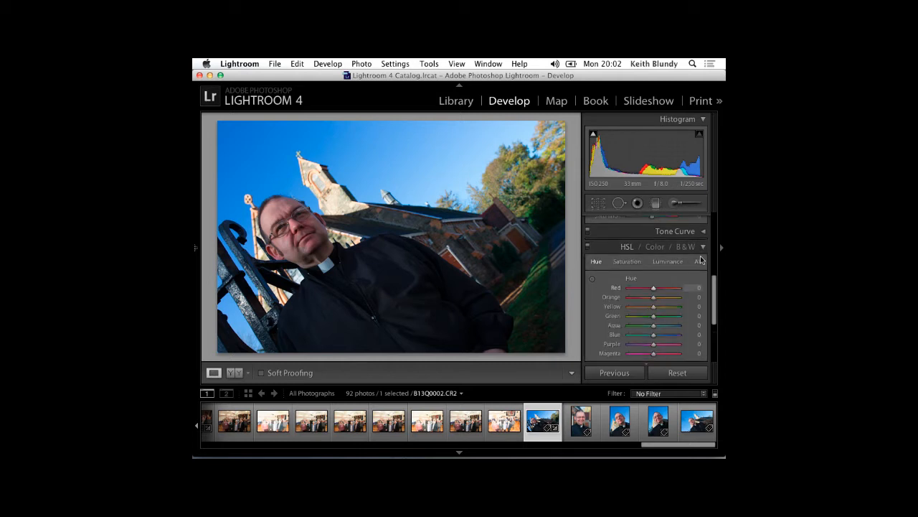
left_click_drag(654, 287, 656, 310)
double_click(648, 289)
left_click(703, 247)
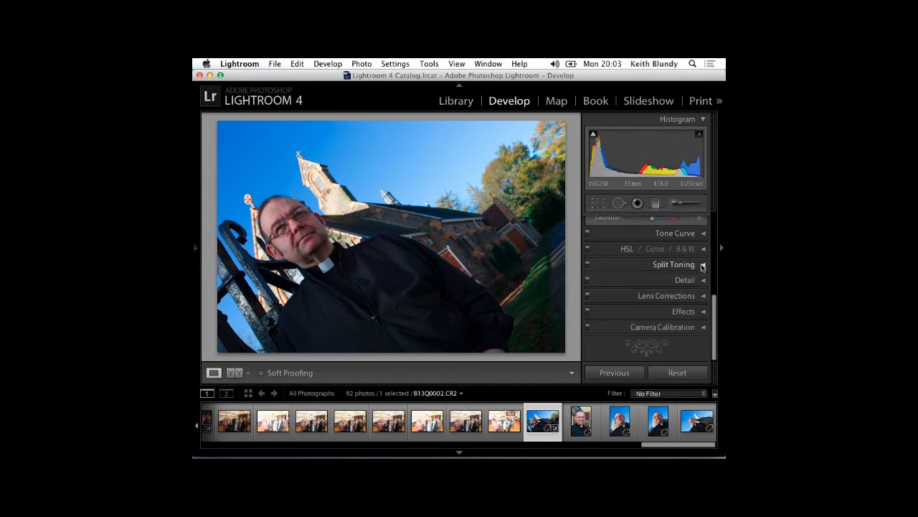
Step: View the Split Toning settings, collapse them and expand the Detail settings
left_click(703, 264)
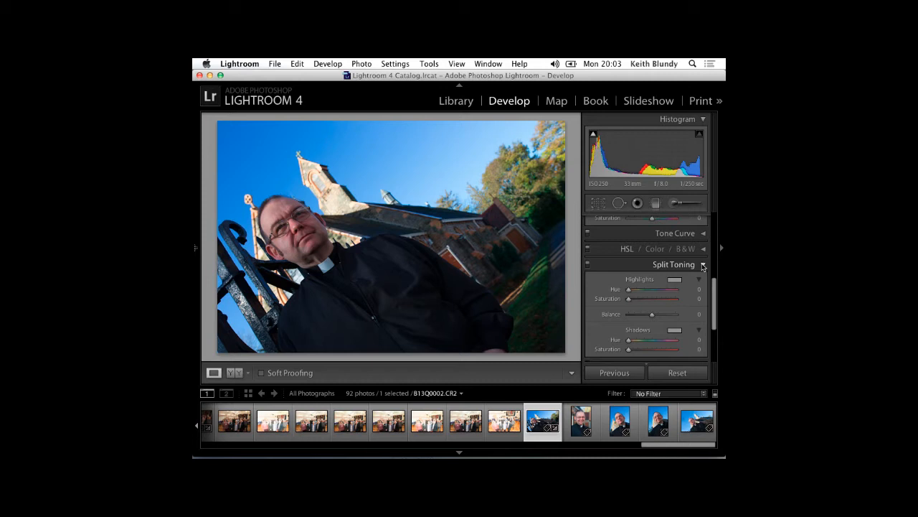
left_click(704, 265)
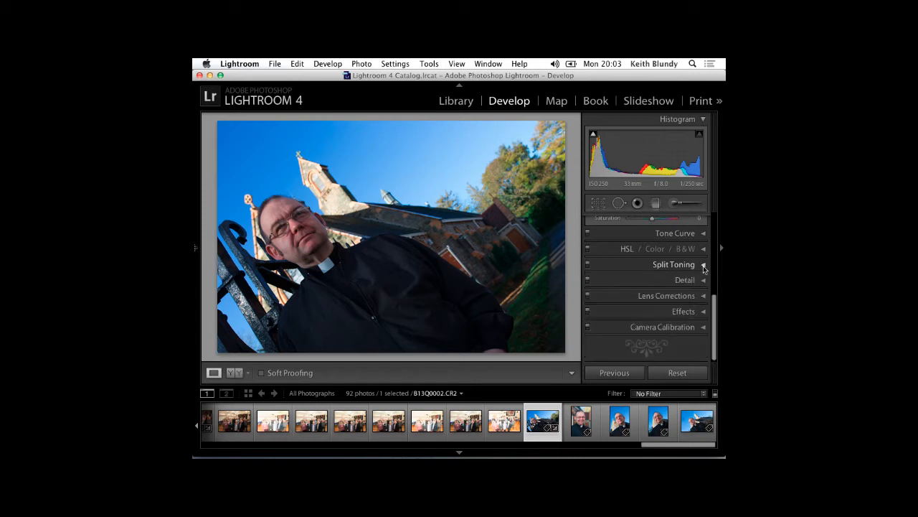
left_click(704, 280)
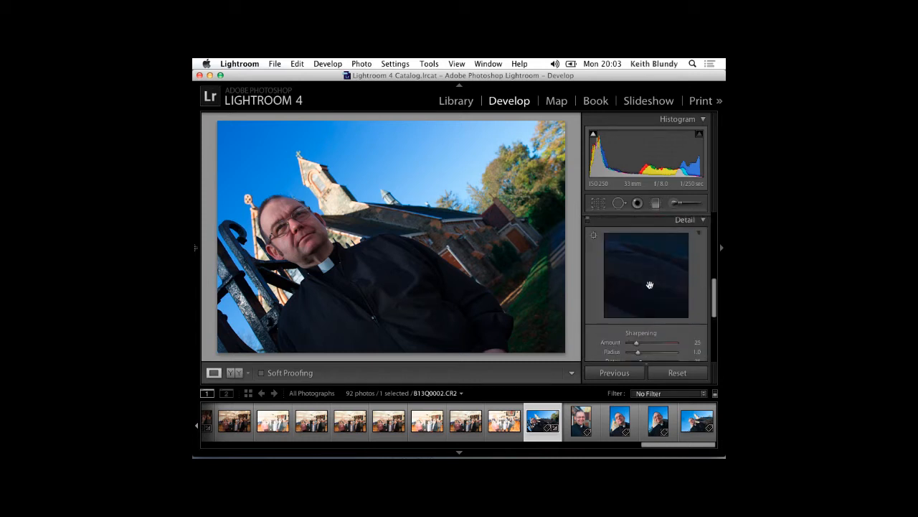
Step: Review the Sharpening and Noise Reduction settings in the Detail section and collapse it
scroll(666, 280, "down", 2)
scroll(671, 278, "up", 2)
scroll(675, 279, "down", 3)
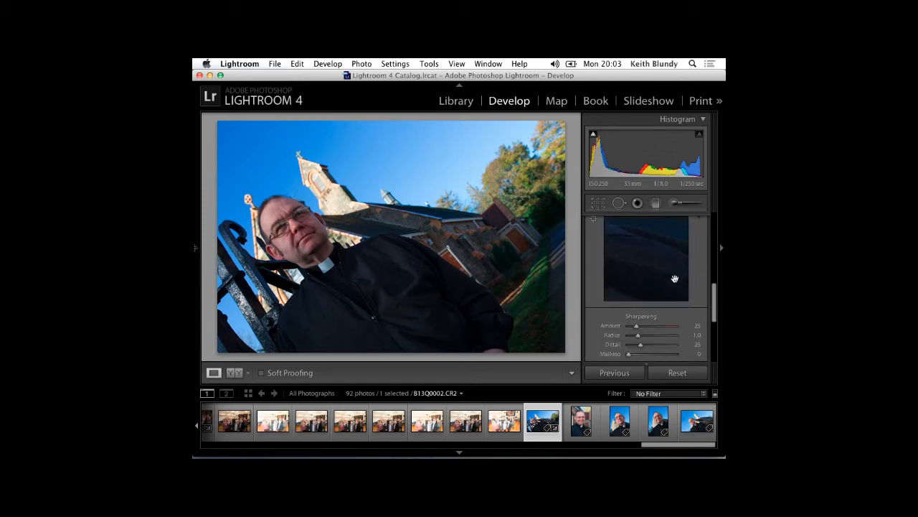
scroll(675, 278, "down", 3)
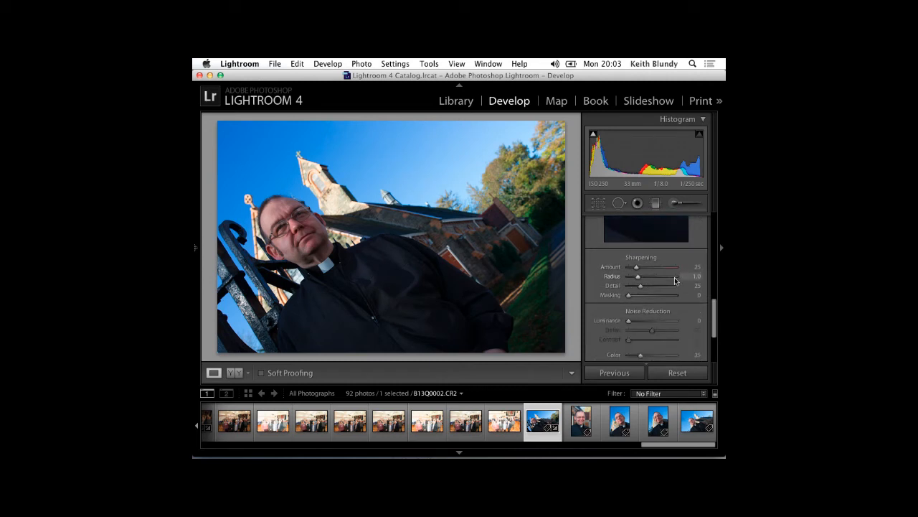
scroll(674, 280, "down", 3)
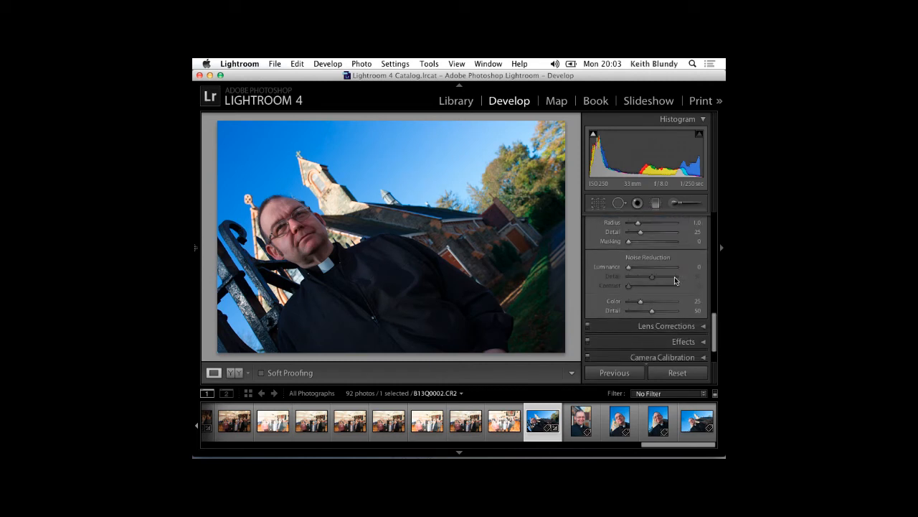
scroll(675, 280, "up", 3)
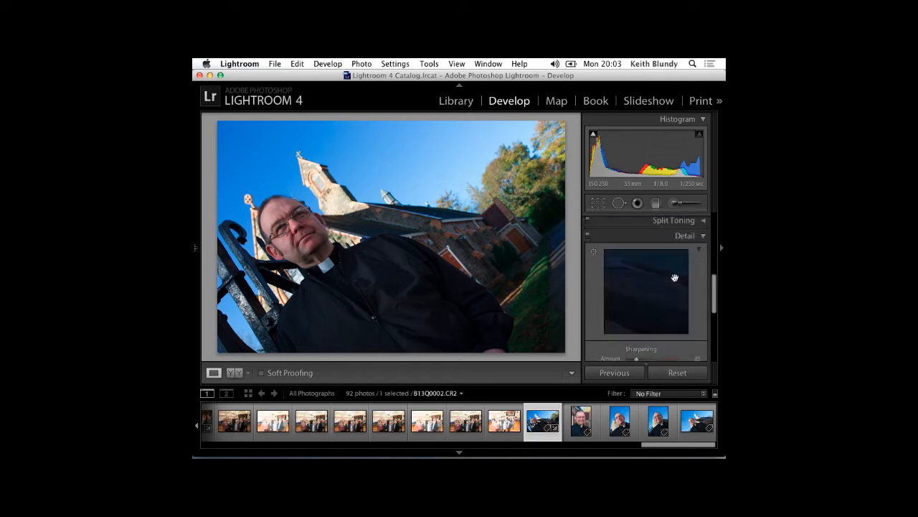
left_click(701, 243)
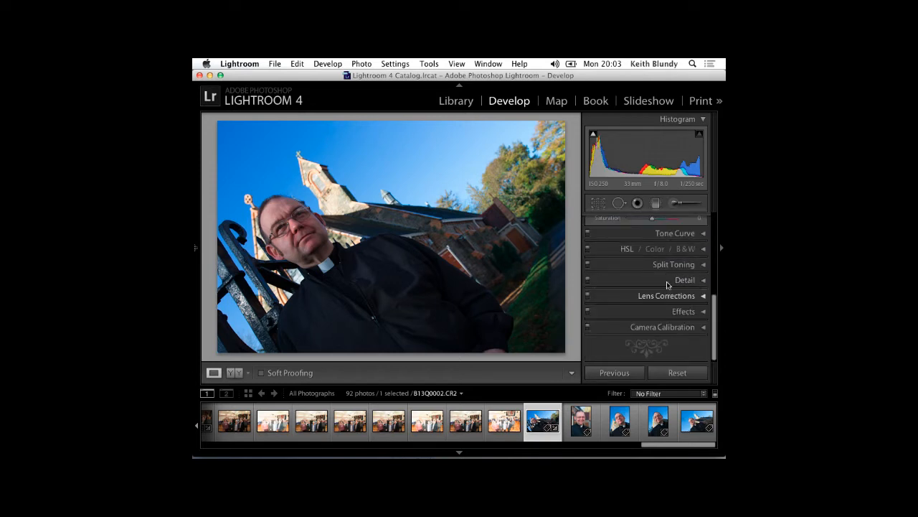
Step: Expand Lens Corrections and enable profile corrections, switching them off and on to compare the photo
left_click(703, 299)
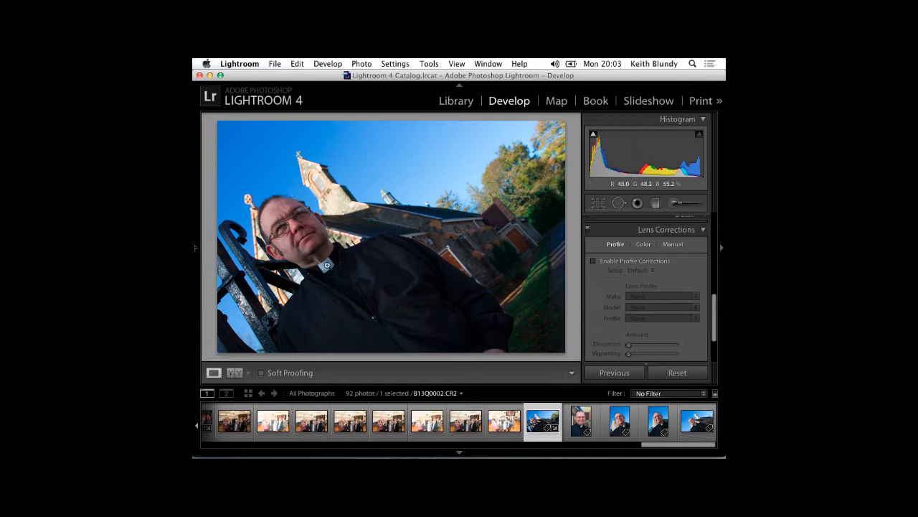
left_click(595, 263)
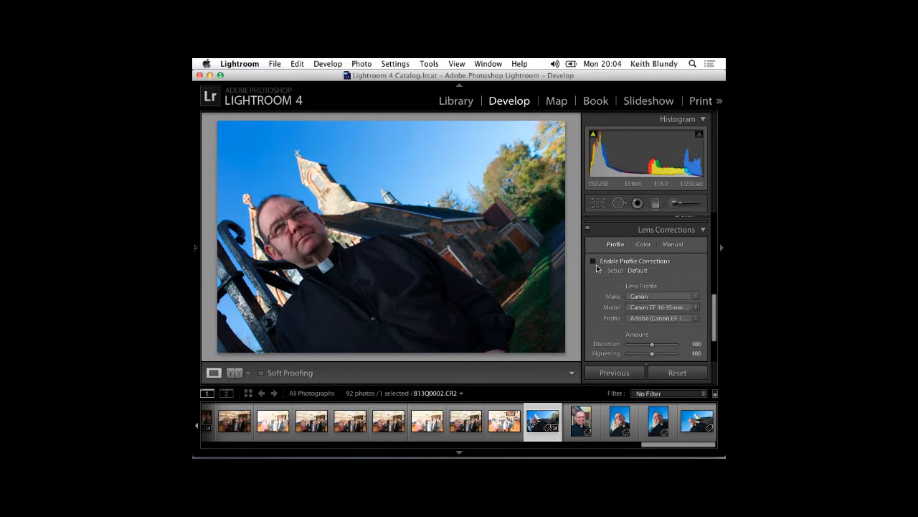
left_click(593, 262)
left_click(593, 262)
left_click(593, 262)
left_click(593, 261)
scroll(675, 279, "down", 2)
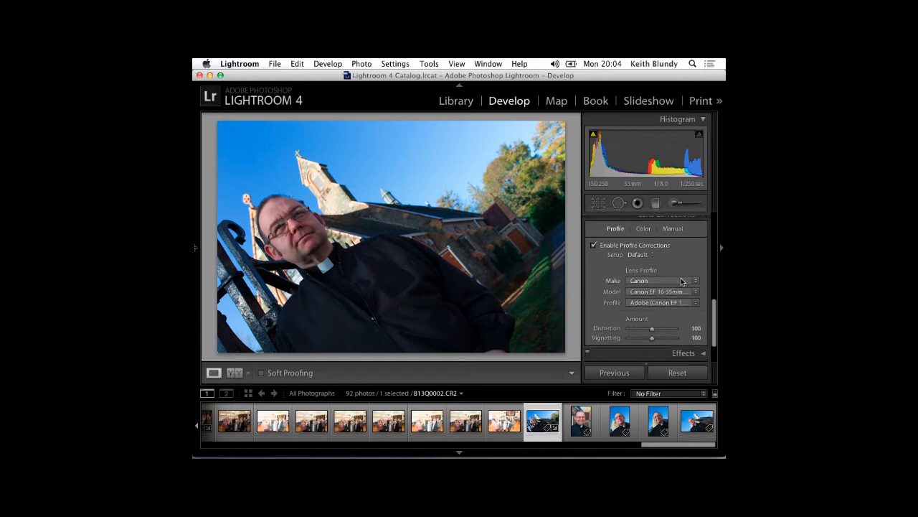
Step: Look through the available lens makes, Canon lens models and matching profiles, keeping the Canon EF 16-35mm f/2.8 L USM profile
left_click(683, 281)
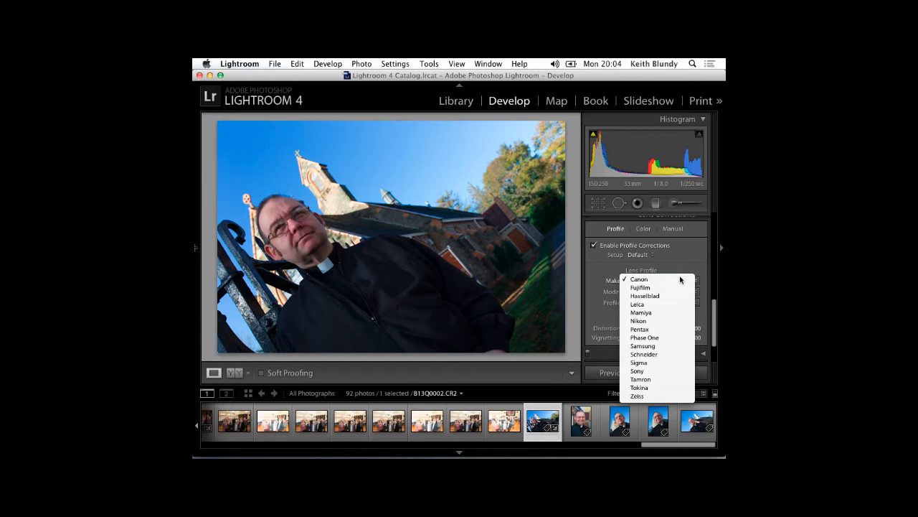
left_click(680, 279)
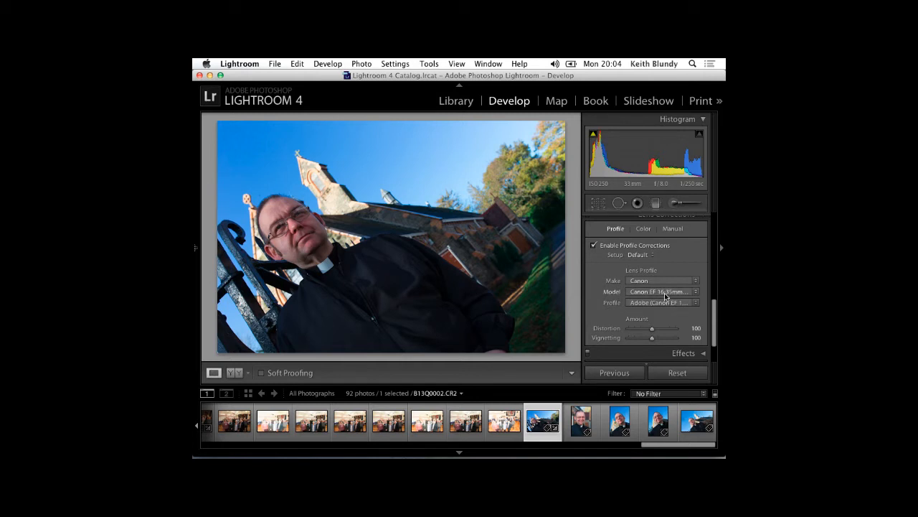
left_click(667, 292)
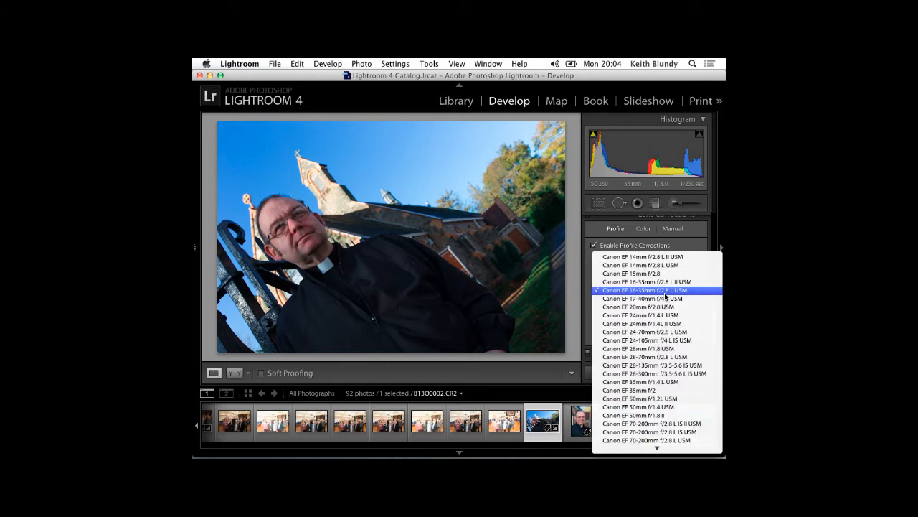
scroll(666, 364, "down", 10)
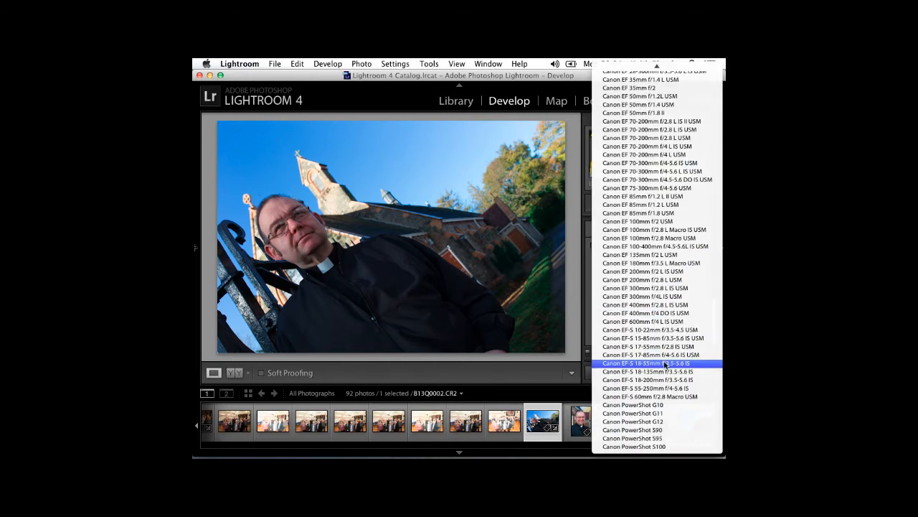
scroll(666, 365, "up", 4)
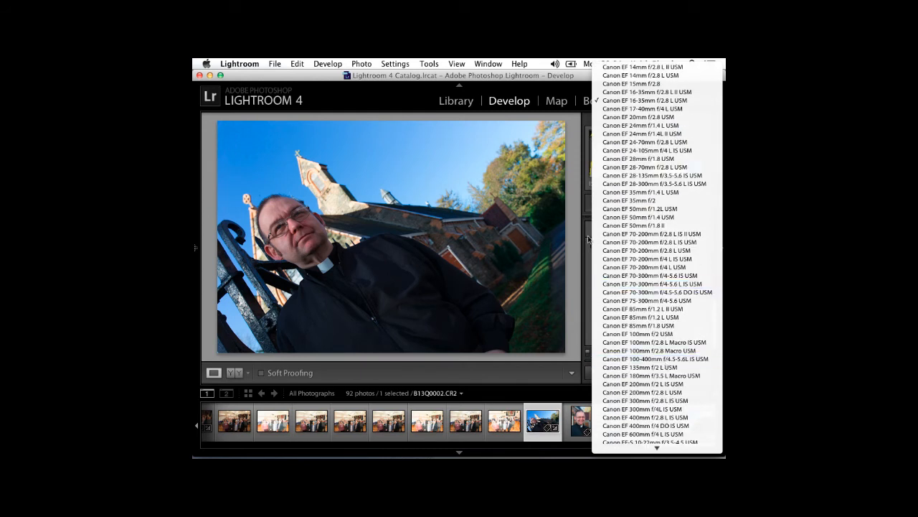
left_click(585, 277)
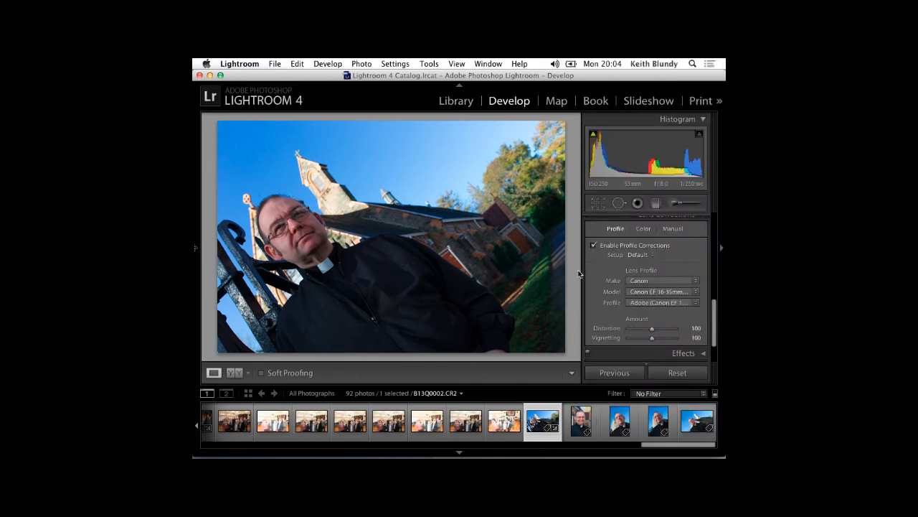
left_click(665, 301)
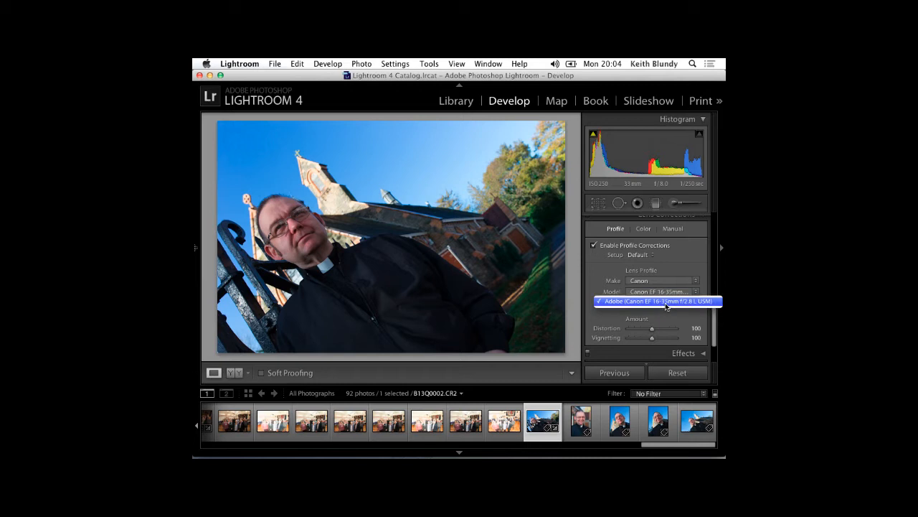
left_click(667, 301)
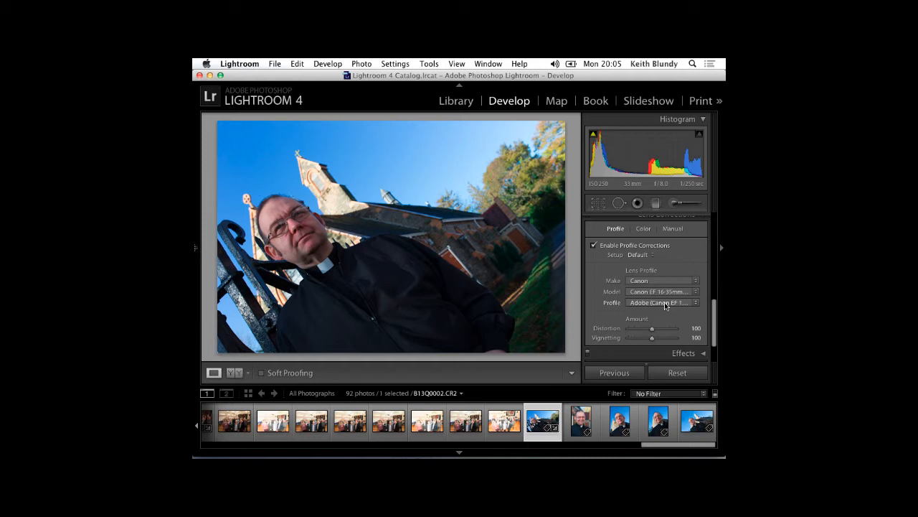
scroll(667, 305, "down", 2)
scroll(663, 303, "up", 2)
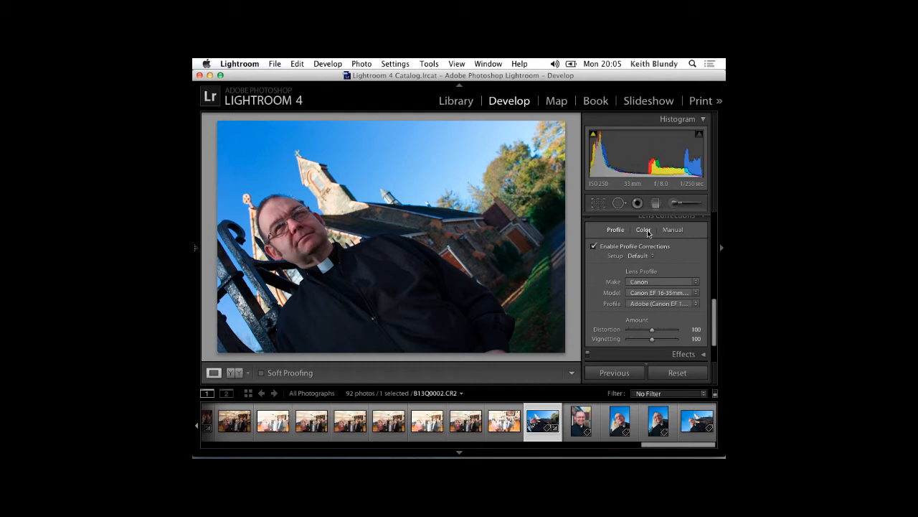
Step: Try manual lens transforms of Distortion -68, Vertical +56, Rotate -5.3 and Scale 125, and undo them
left_click(676, 231)
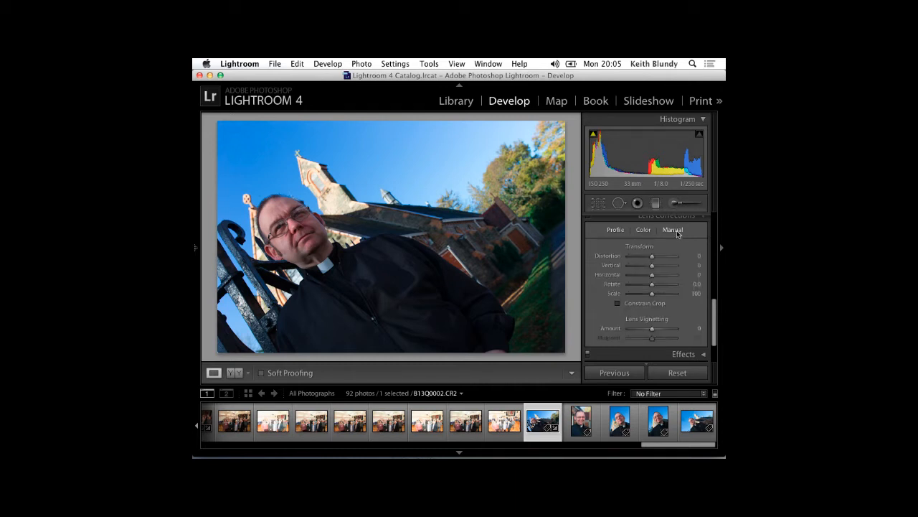
left_click_drag(652, 256, 662, 302)
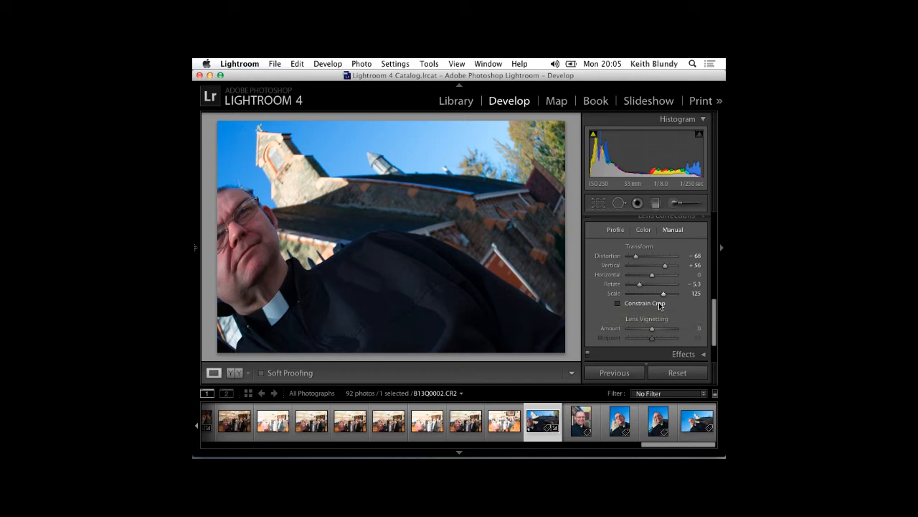
key("super+z")
key("super+z")
key("super+z")
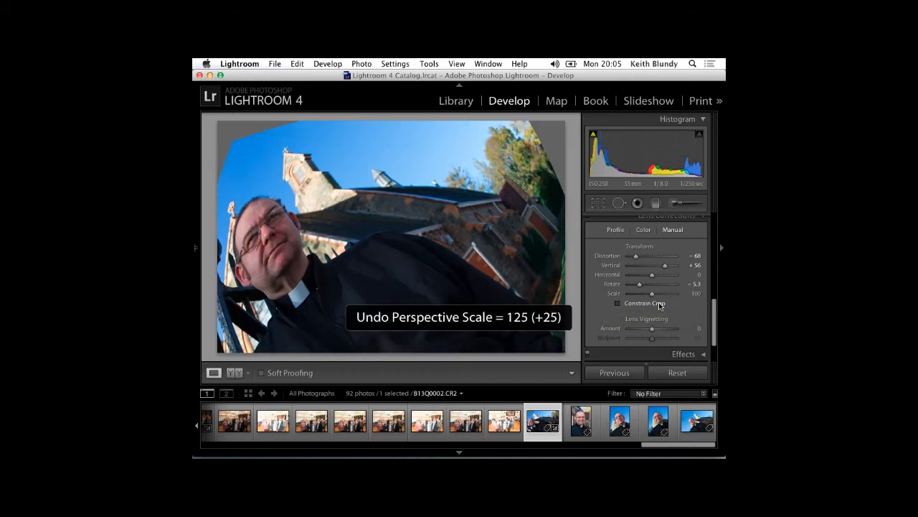
key("super+z")
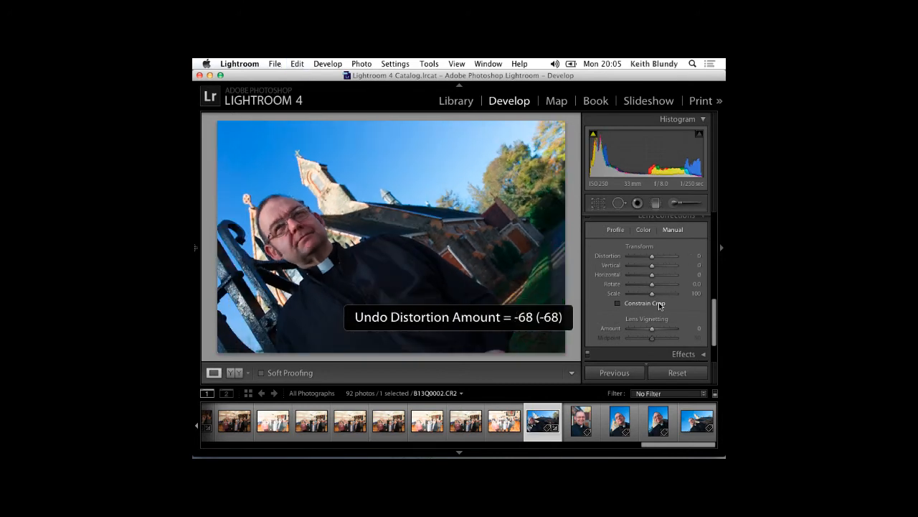
Step: Undo all the lens profile correction changes until the photo is back to its uncorrected state
key("super+z")
key("super+z")
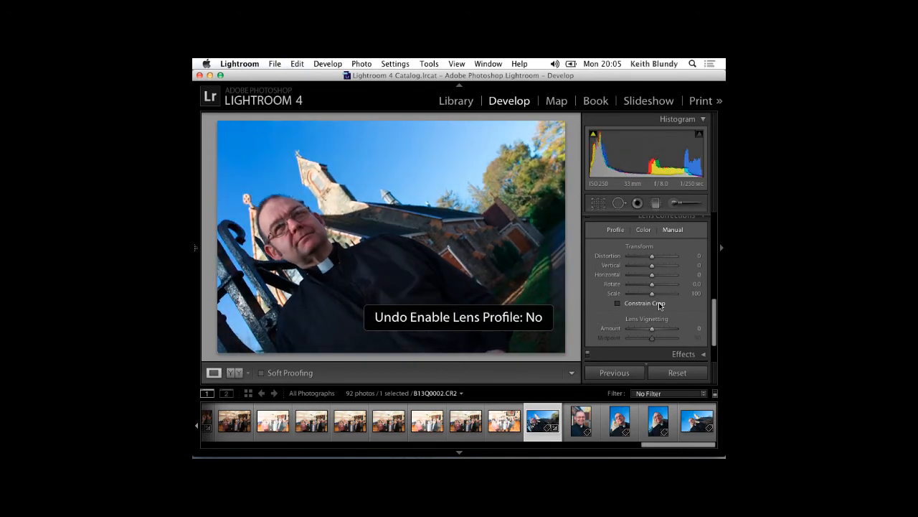
key("super+z")
key("super+z")
key("super+z")
key("super+z")
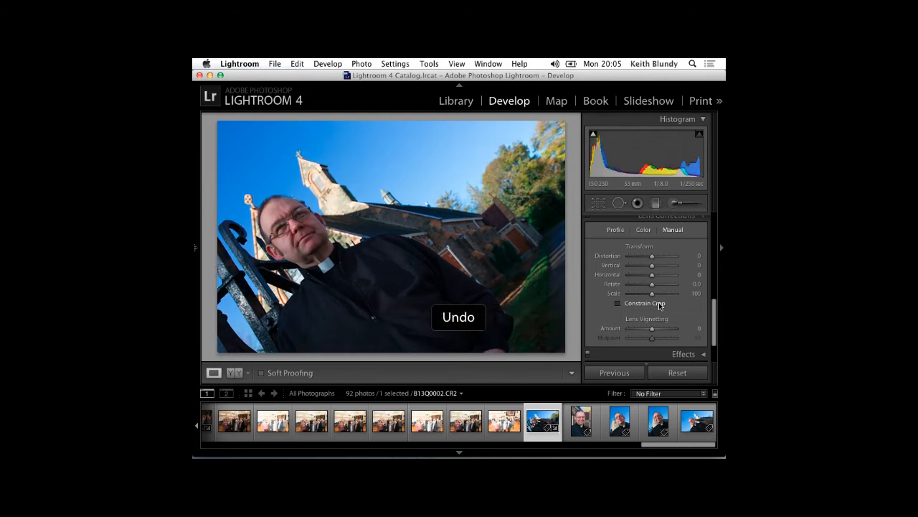
Step: Distort the photo manually with Distortion -50, Horizontal +59, Rotate -5.3 and a Lens Vignetting amount of +52
left_click(651, 284)
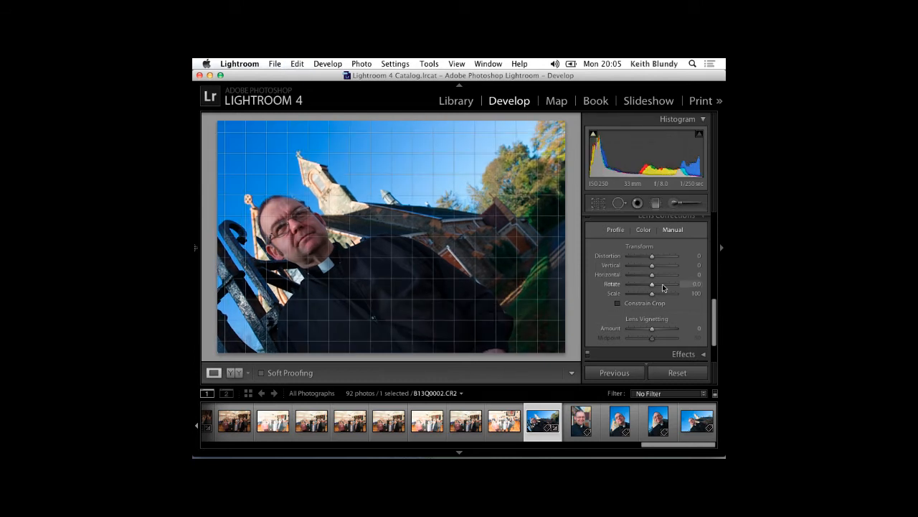
left_click_drag(651, 276, 640, 259)
left_click_drag(652, 328, 664, 328)
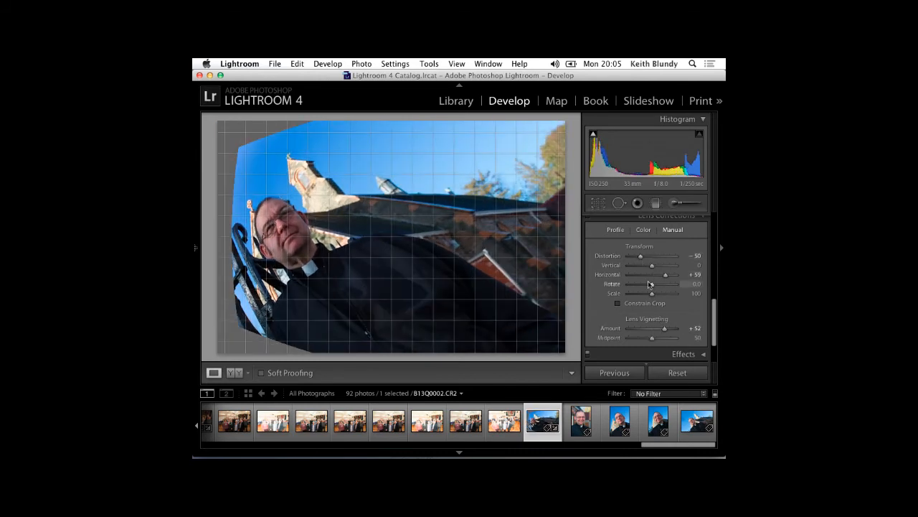
mouse_move(647, 279)
left_mouse_down()
mouse_move(653, 285)
mouse_move(639, 285)
left_mouse_up()
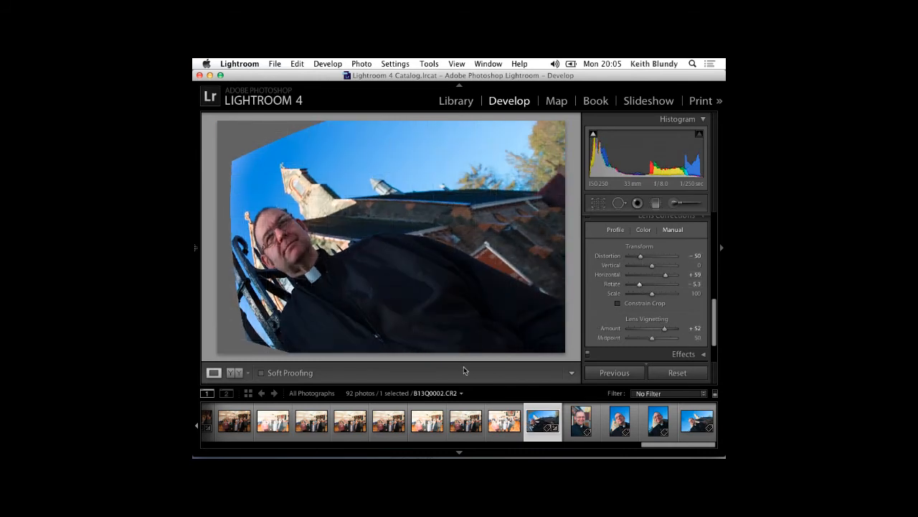
Step: Reveal the photo's History, look through the recorded edits and revert to the Exposure 0.00 entry made before the hue and lens changes
left_click(195, 251)
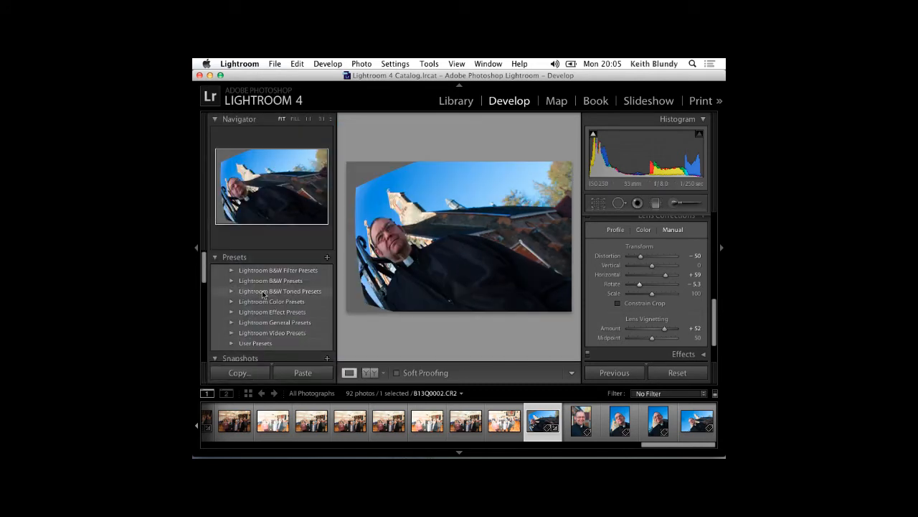
scroll(263, 296, "down", 1)
scroll(263, 296, "down", 10)
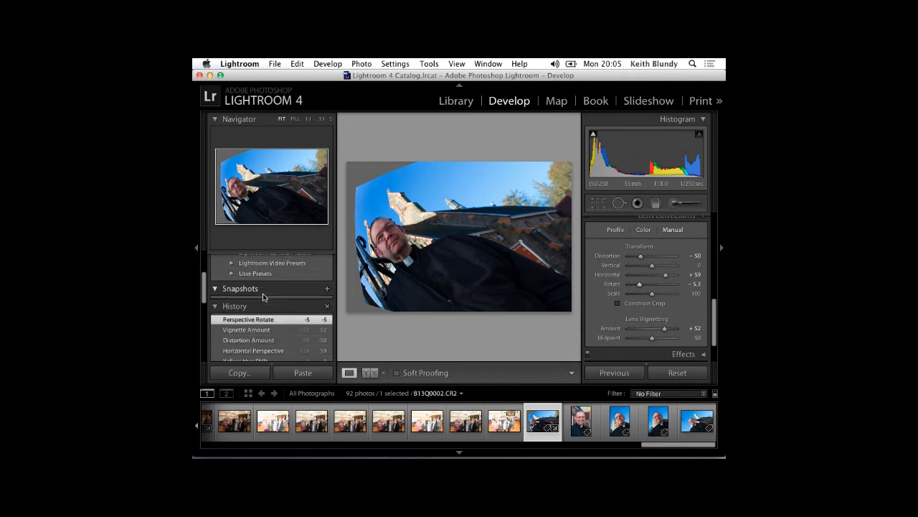
scroll(263, 297, "down", 2)
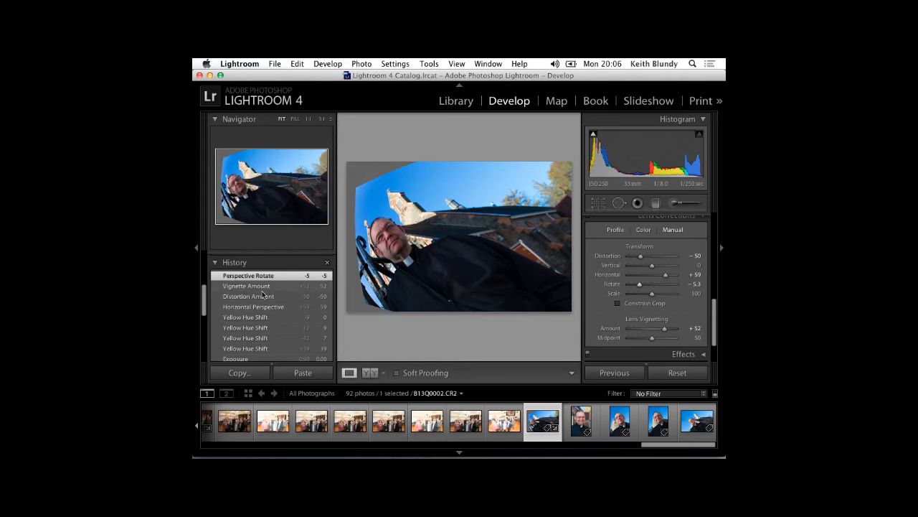
scroll(264, 358, "down", 5)
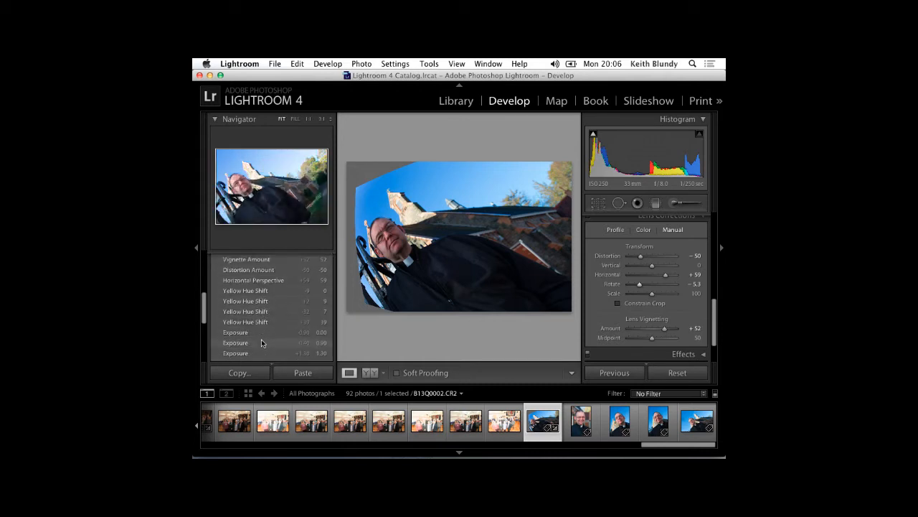
scroll(263, 343, "up", 2)
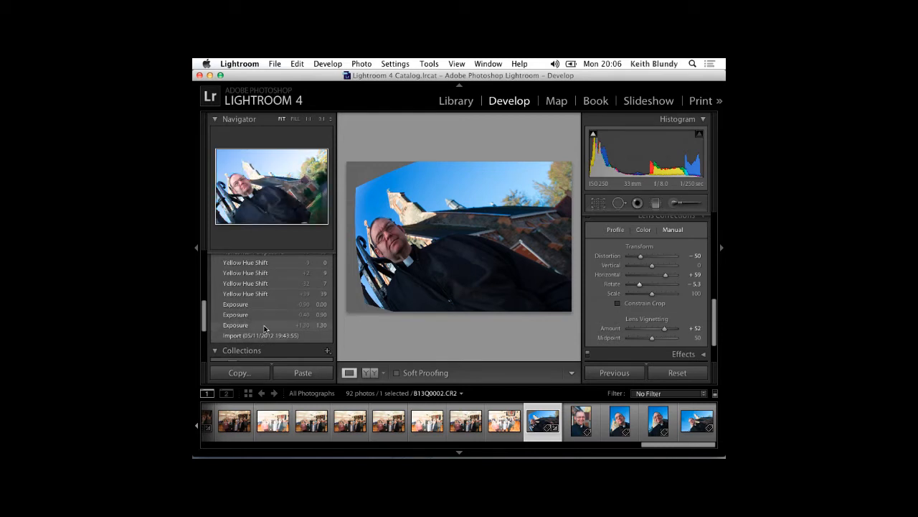
scroll(265, 277, "up", 2)
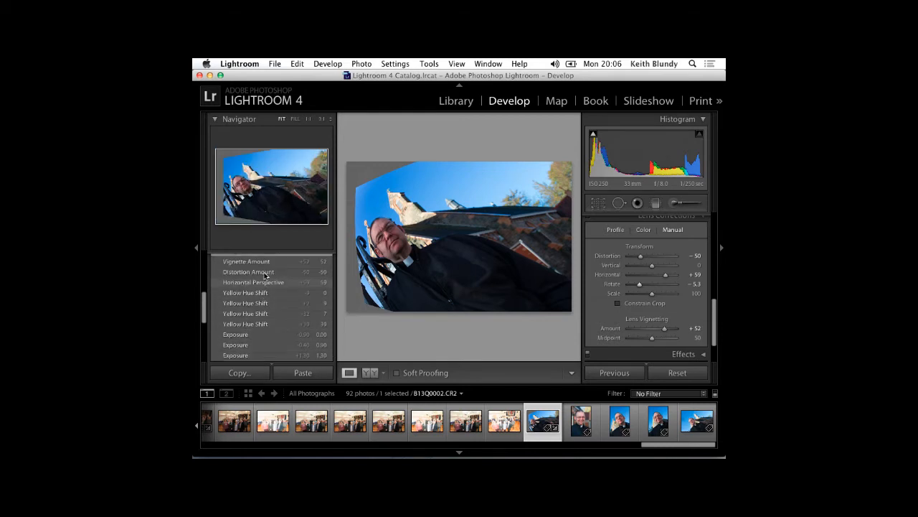
scroll(265, 275, "up", 2)
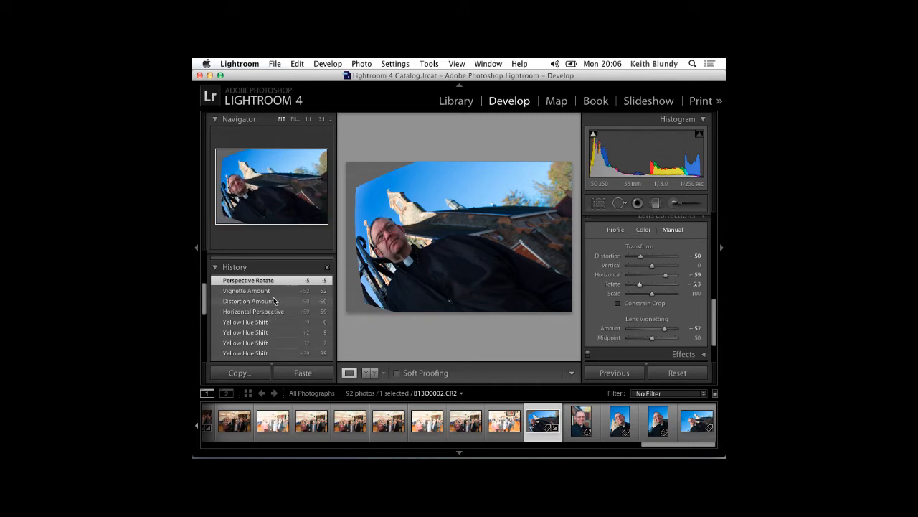
scroll(280, 336, "down", 1)
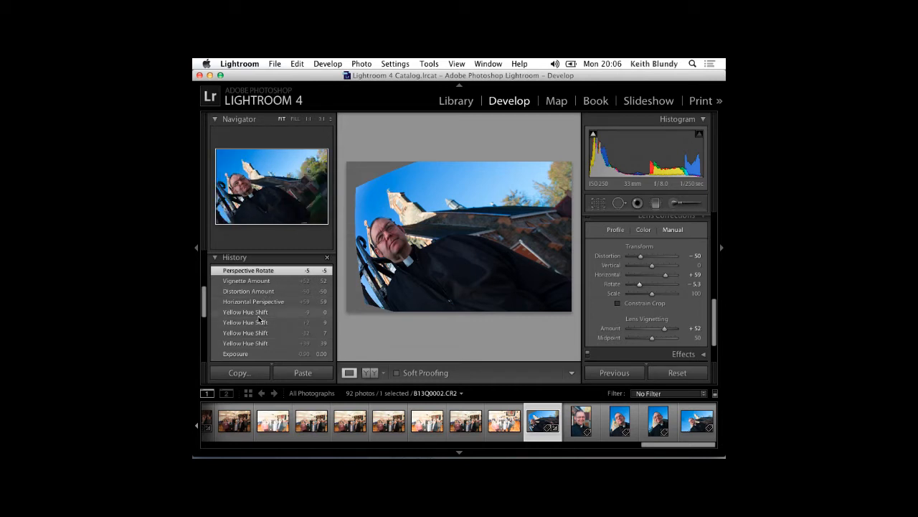
left_click(261, 354)
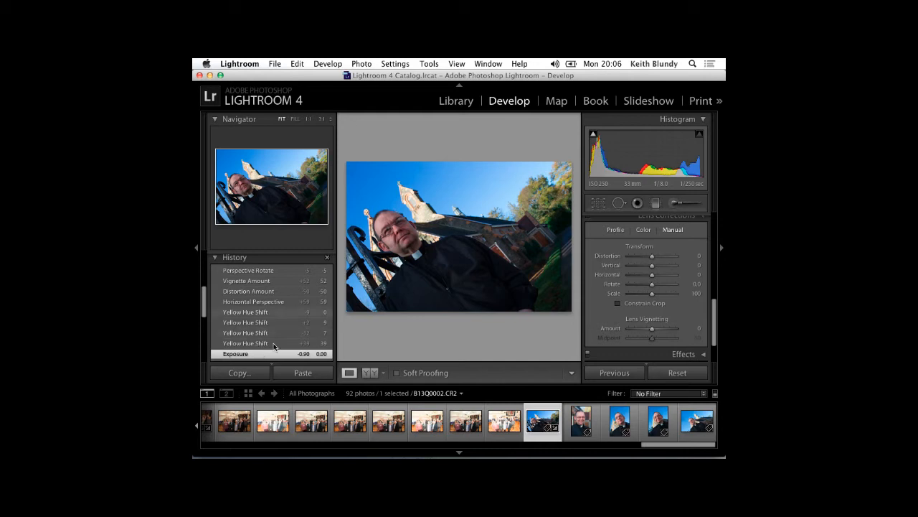
Step: Compare the Yellow Hue Shift 0 history state with the Exposure 0.00 state, keep Exposure 0.00 and hide the Navigator and History area
left_click(270, 312)
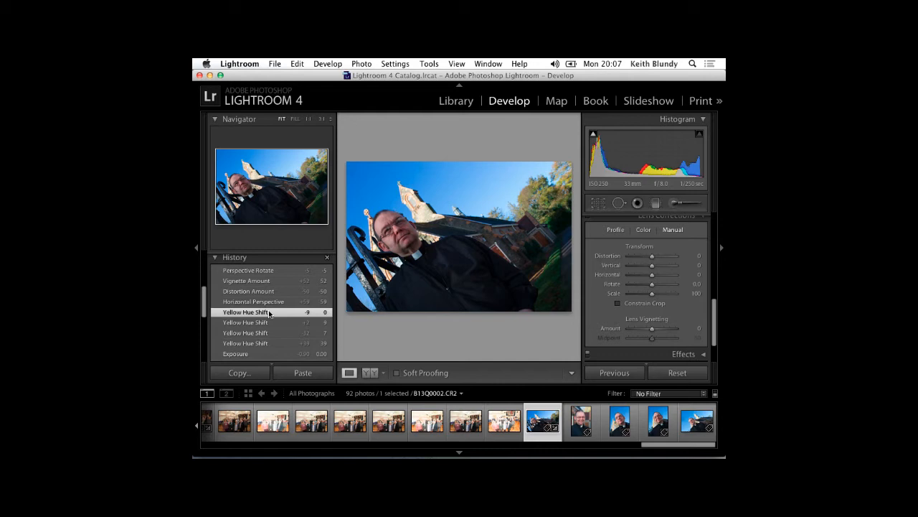
left_click(264, 355)
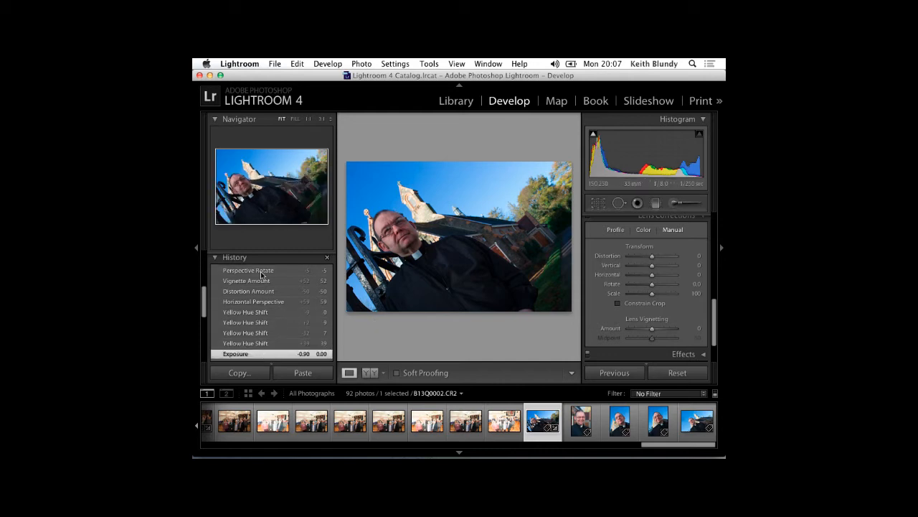
left_click(198, 248)
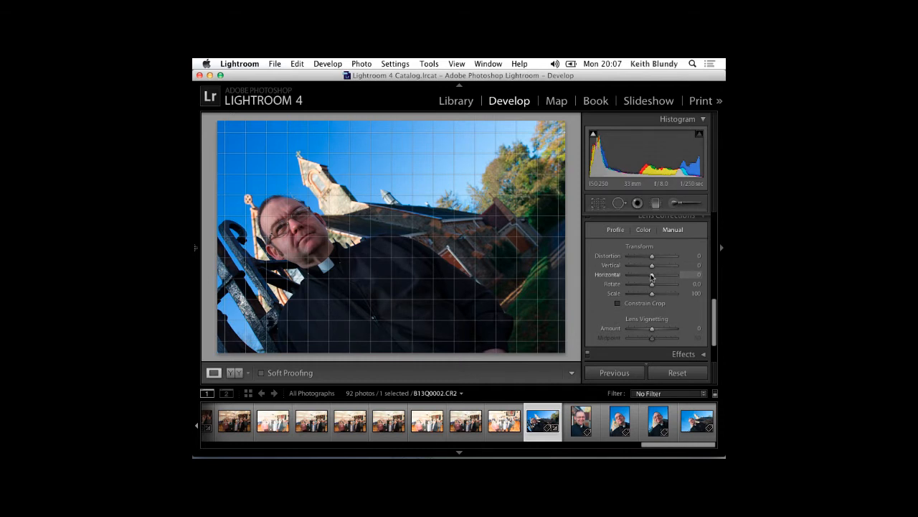
Step: Collapse the Lens Corrections section and raise the photo's Basic Exposure to +1.20
scroll(654, 278, "up", 2)
scroll(654, 277, "up", 2)
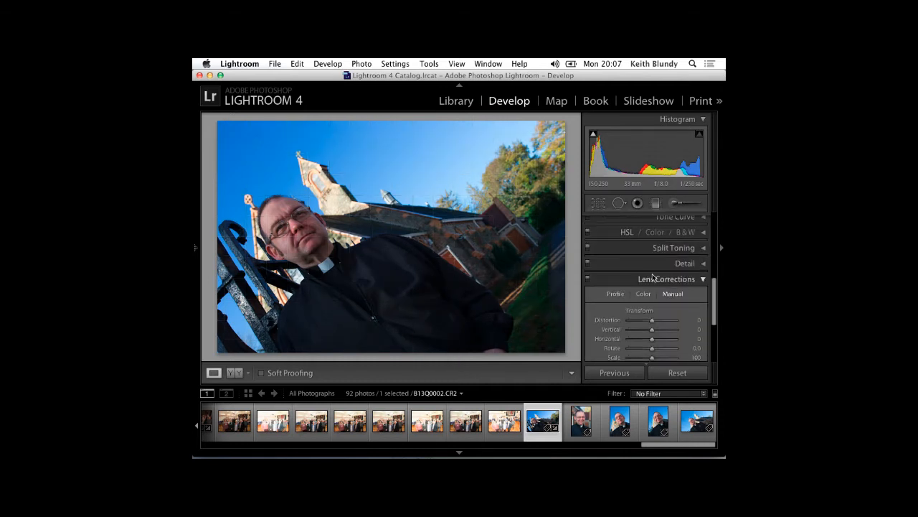
left_click(704, 280)
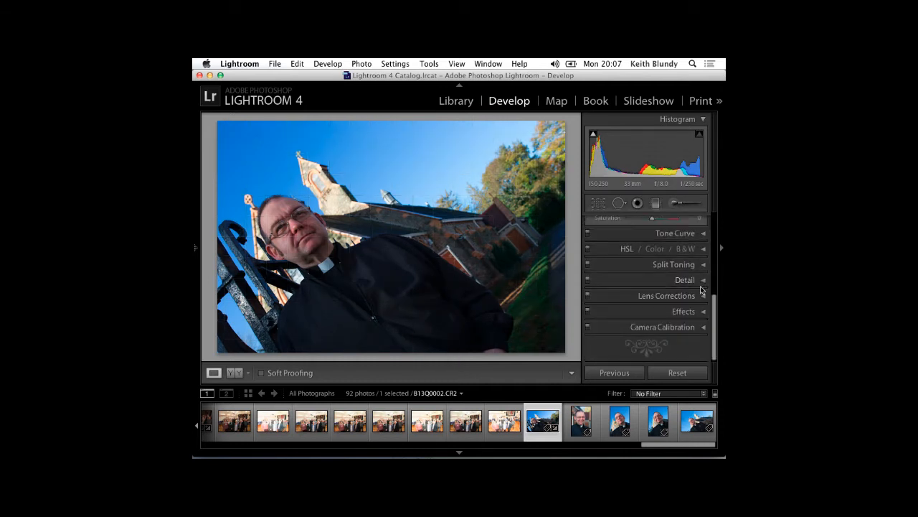
scroll(701, 289, "up", 5)
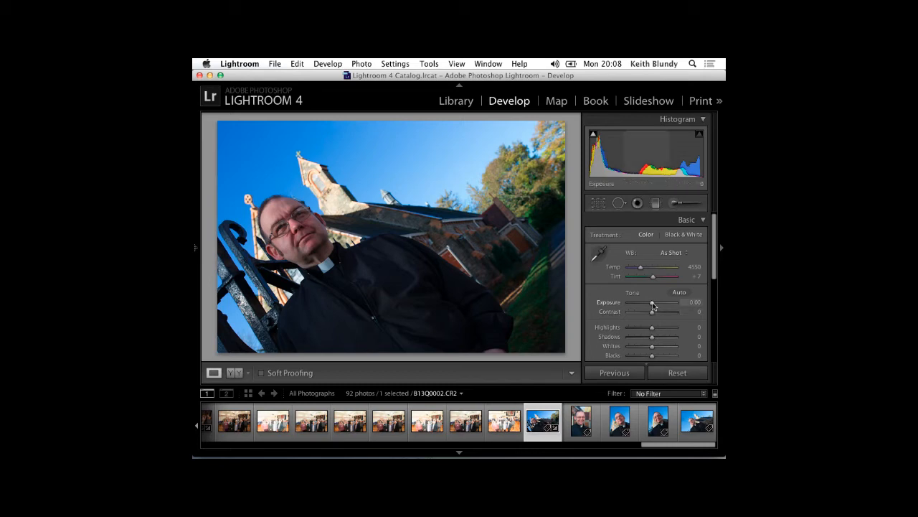
left_click_drag(652, 305, 658, 305)
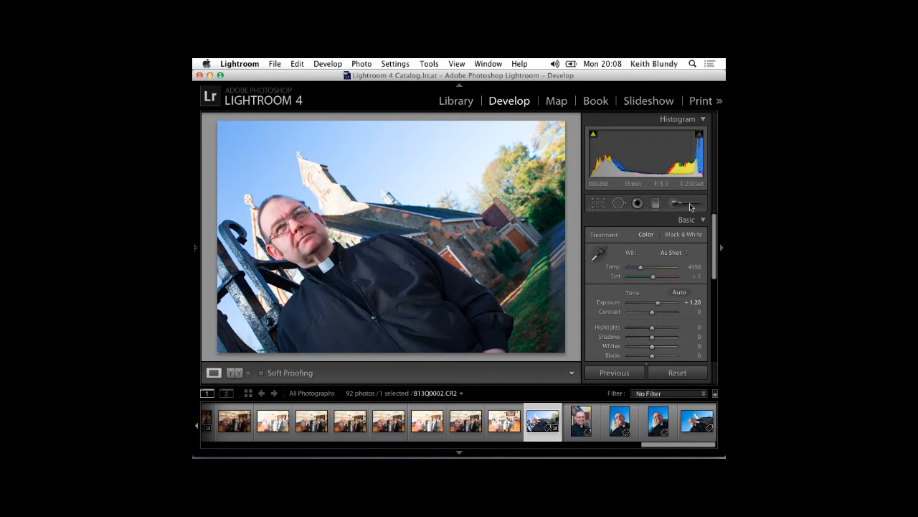
Step: Try lowering the photo's Highlights to -94, and reset them to 0
scroll(654, 294, "down", 1)
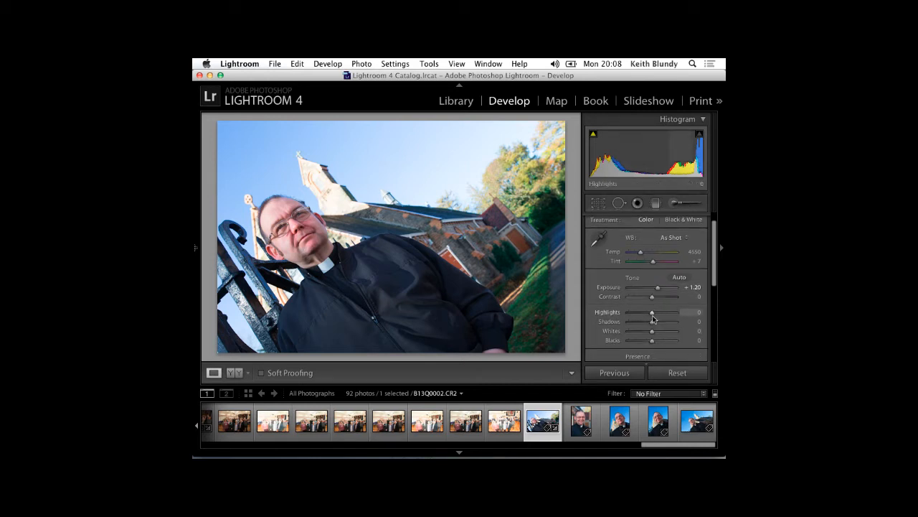
left_click_drag(652, 316, 630, 312)
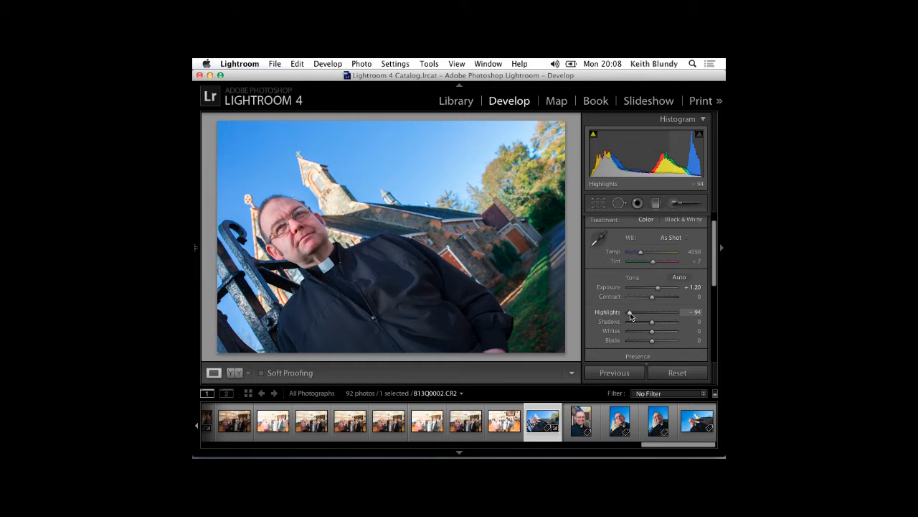
double_click(630, 312)
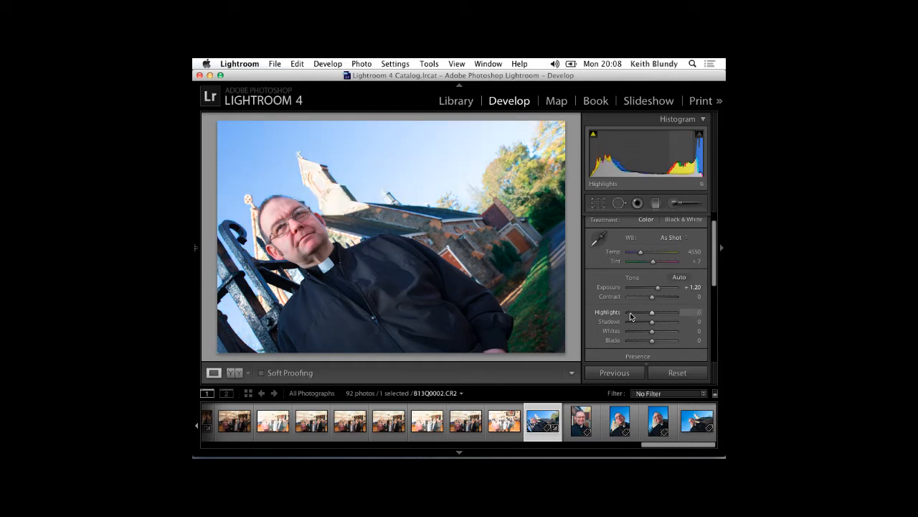
Step: Add a diagonal Graduated Filter from the sky's upper-left corner to the man's chest and set its Exposure to -1.58
left_click(656, 204)
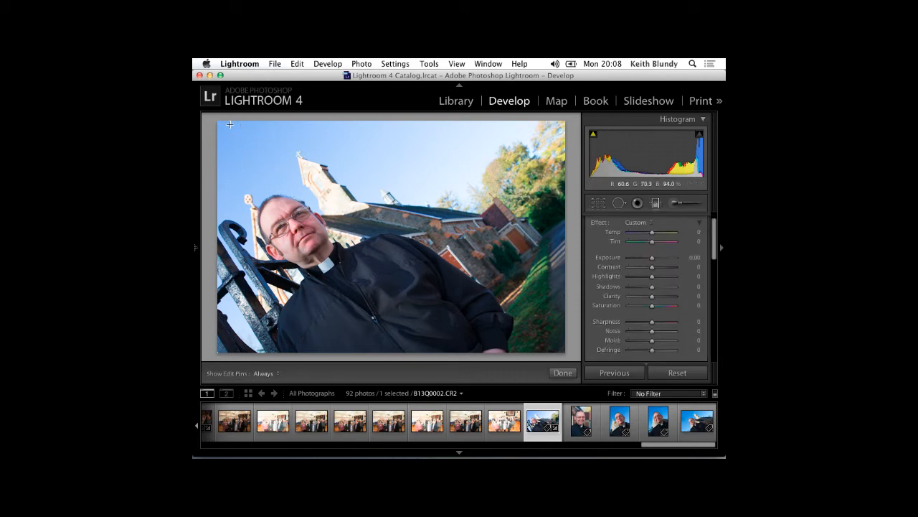
left_click_drag(226, 122, 373, 310)
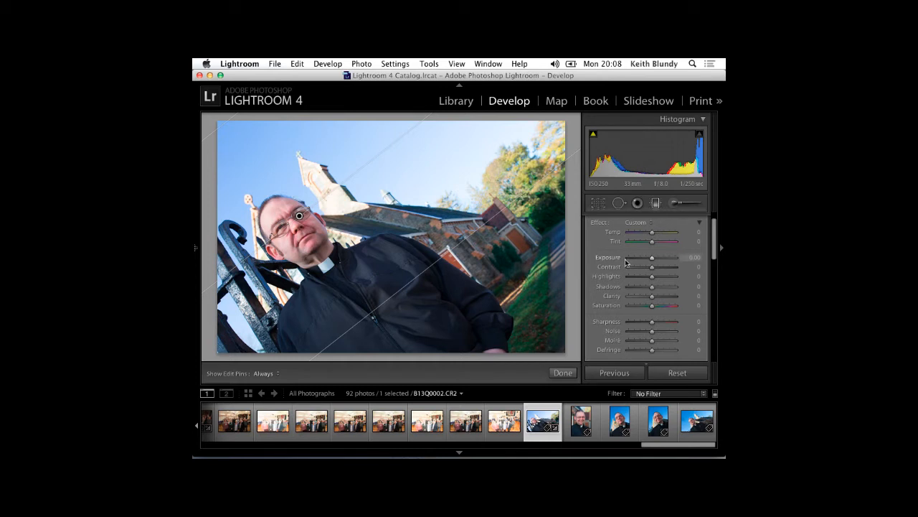
mouse_move(650, 260)
left_mouse_down()
mouse_move(624, 262)
mouse_move(657, 268)
mouse_move(643, 268)
left_mouse_up()
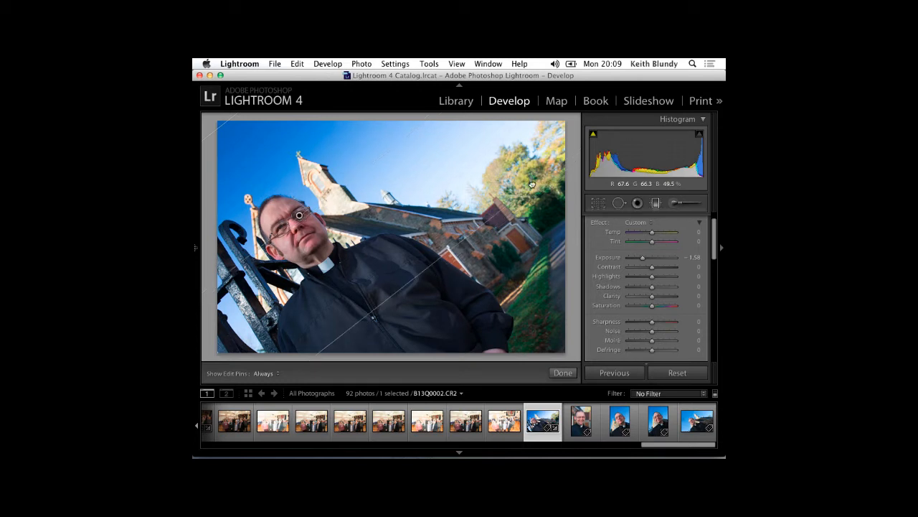
Step: Shift the graduated filter slightly, rotate it to nearly horizontal and fine-tune the position of its lines over the photo
mouse_move(574, 150)
left_mouse_down()
mouse_move(581, 179)
mouse_move(572, 128)
mouse_move(588, 219)
mouse_move(578, 160)
left_mouse_up()
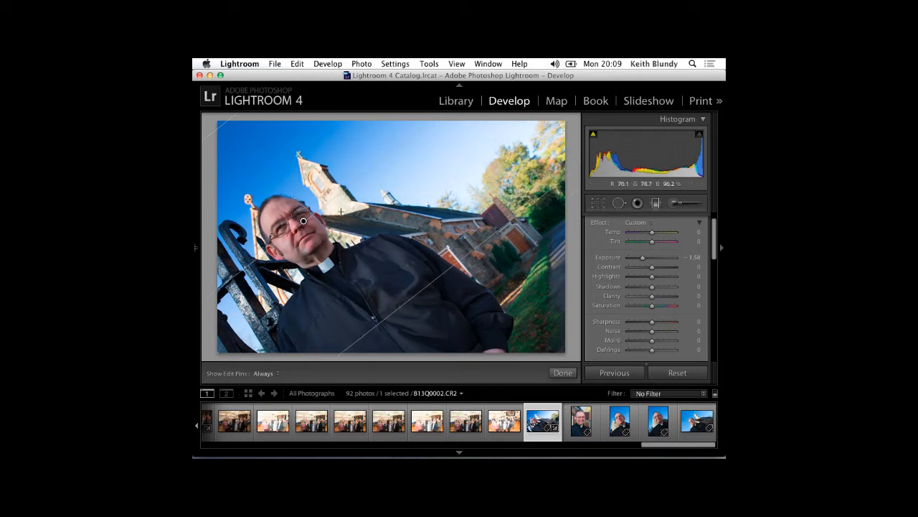
left_click_drag(338, 208, 401, 188)
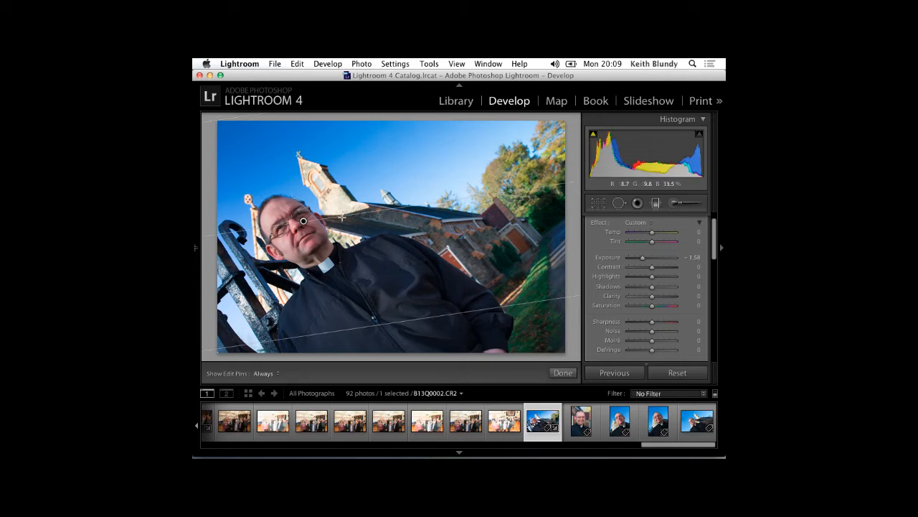
left_click_drag(376, 327, 388, 332)
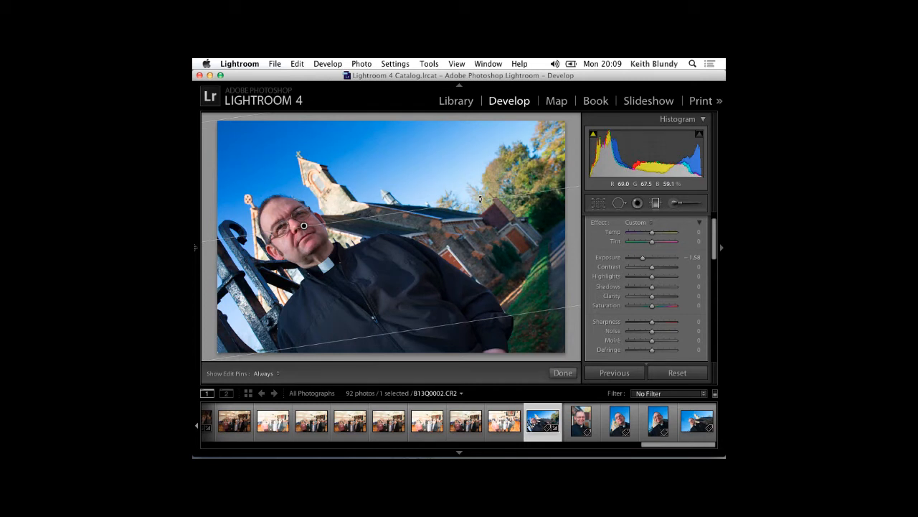
mouse_move(480, 198)
left_mouse_down()
mouse_move(473, 189)
mouse_move(482, 202)
left_mouse_up()
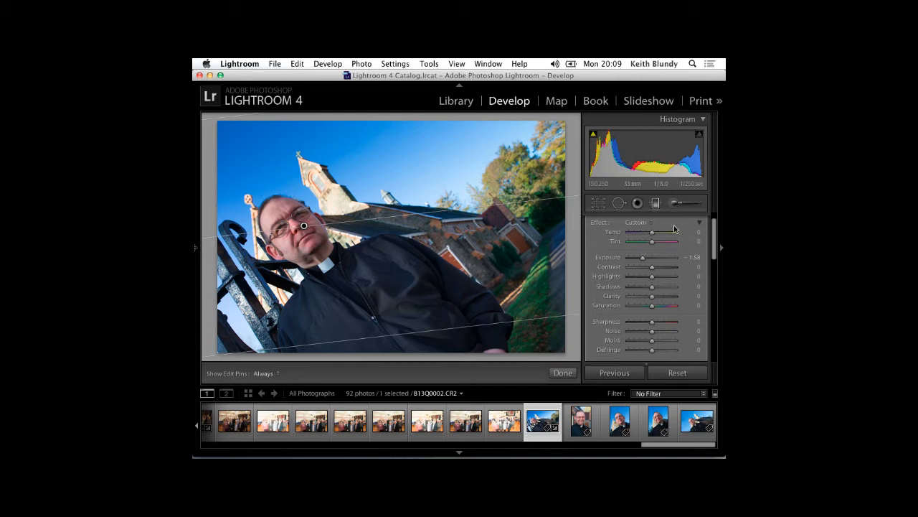
Step: Brush a local adjustment over the man's face with the Adjustment Brush and set its Exposure to 0.35
key("Delete")
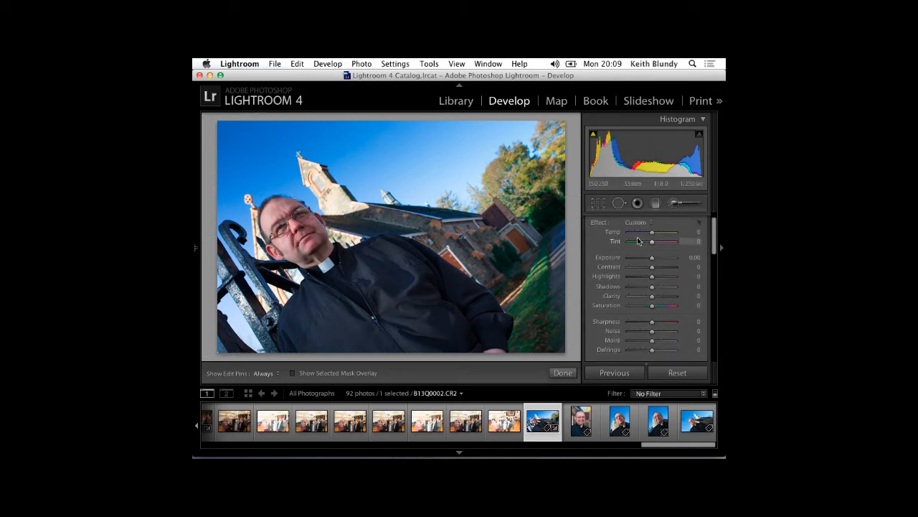
left_click(674, 206)
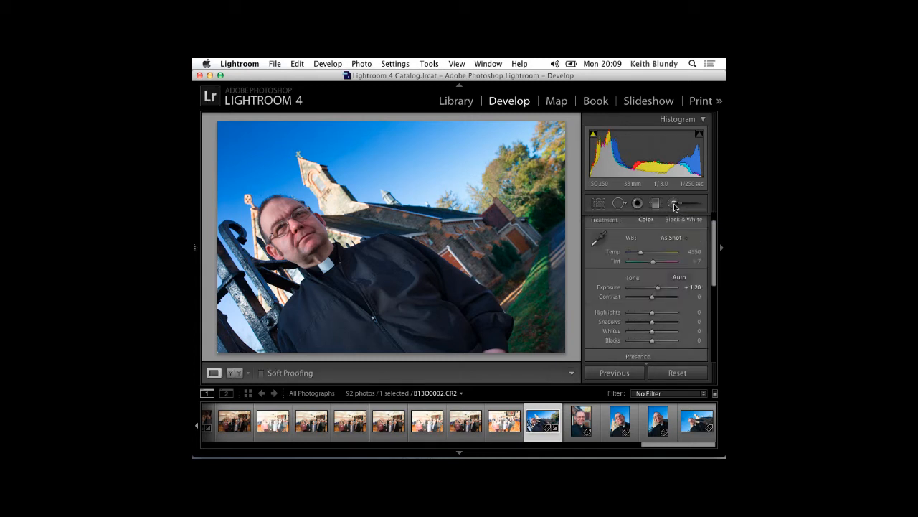
left_click(674, 206)
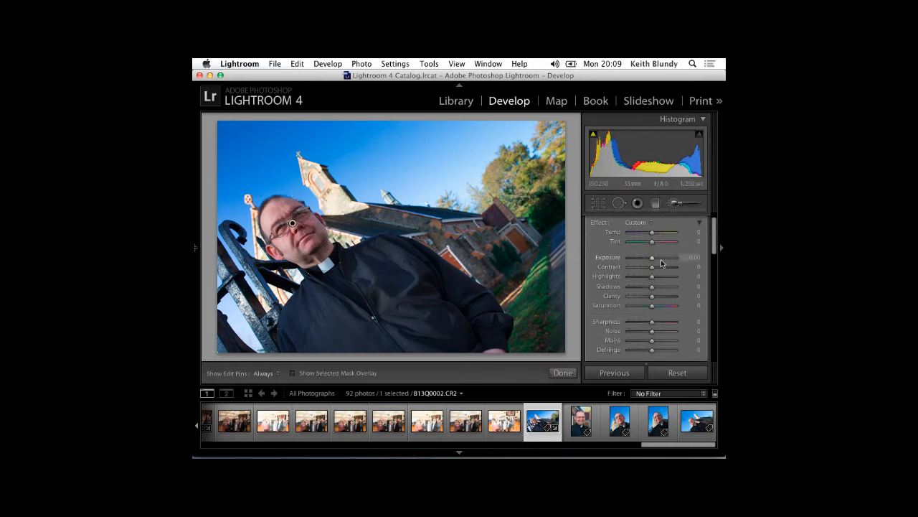
left_click_drag(654, 260, 656, 259)
Step: Examine the brushed face up close around the glasses, toggling the adjustment's edit pin off and on repeatedly
key("h")
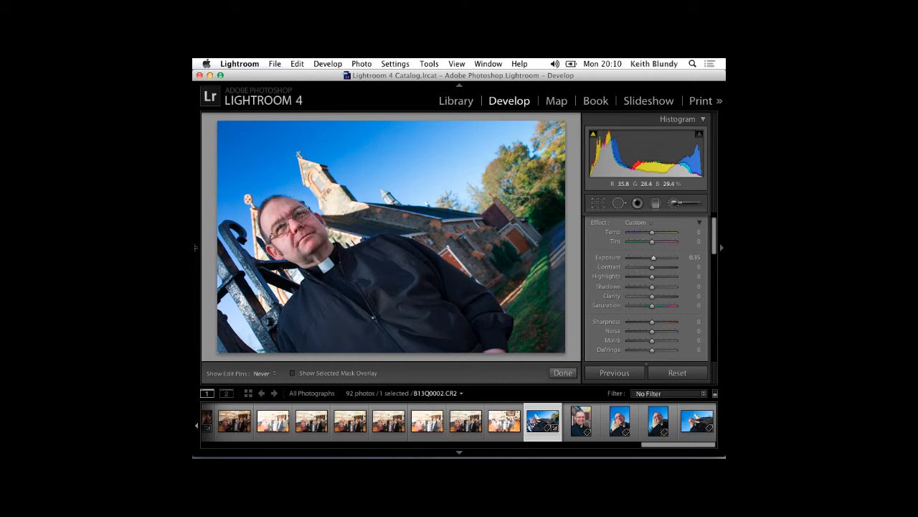
key("h")
key("h")
key("h")
key("z")
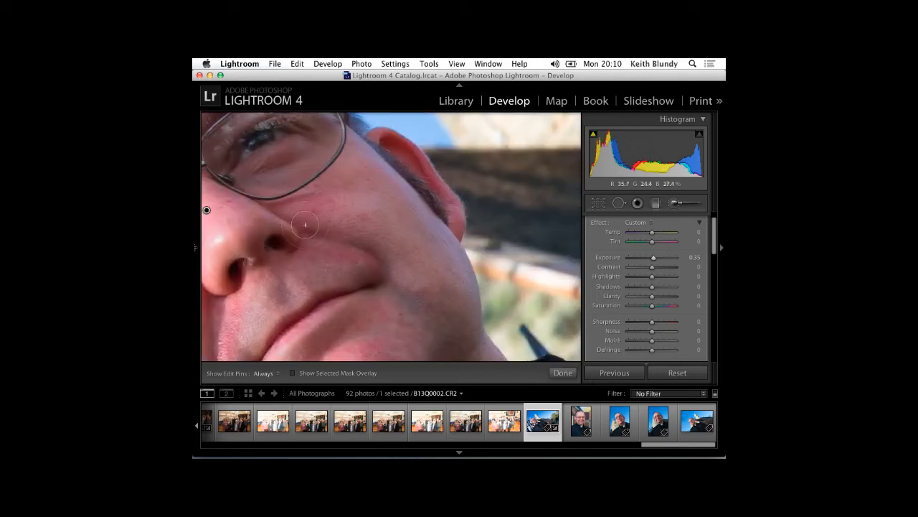
left_click_drag(305, 224, 495, 244)
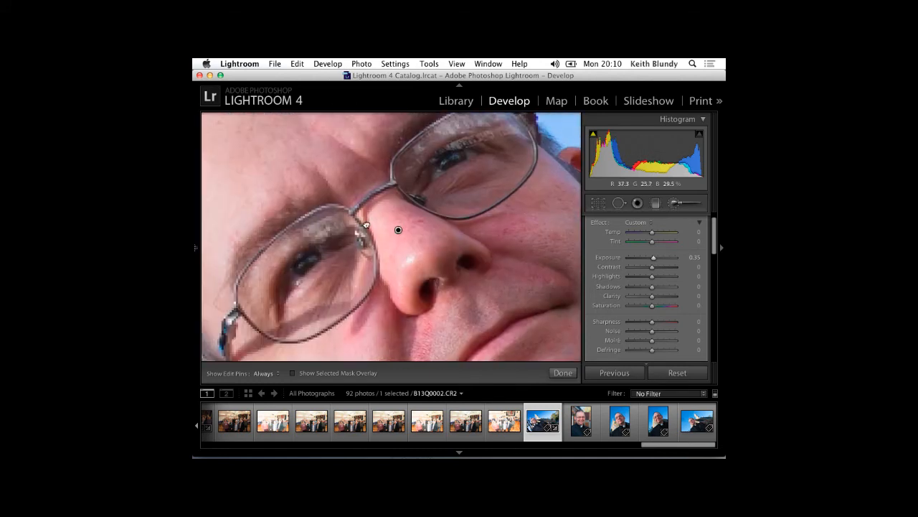
scroll(402, 186, "up", 5)
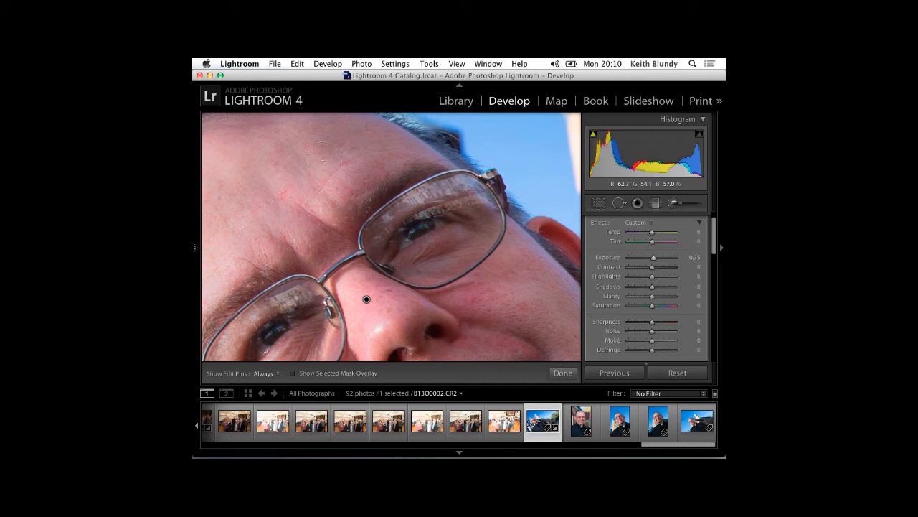
key("h")
key("h")
key("h")
key("h")
key("h")
key("h")
key("h")
key("h")
key("v")
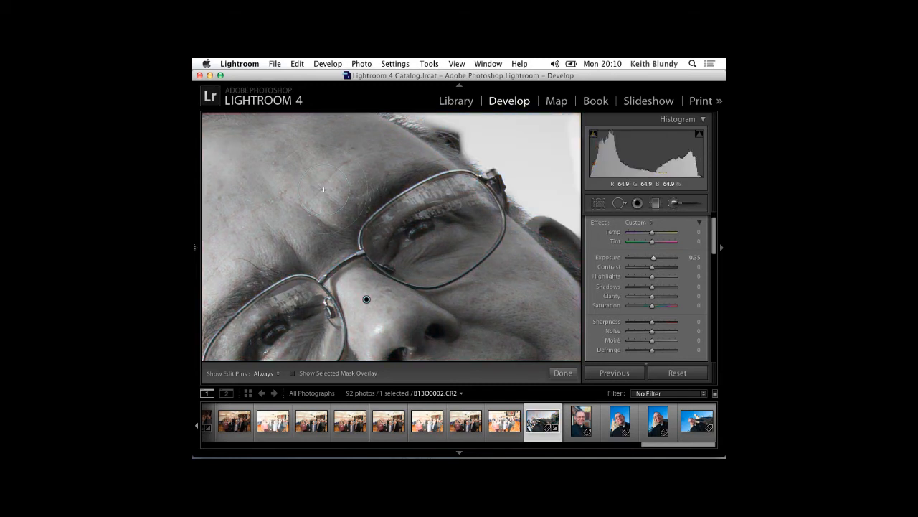
key("b")
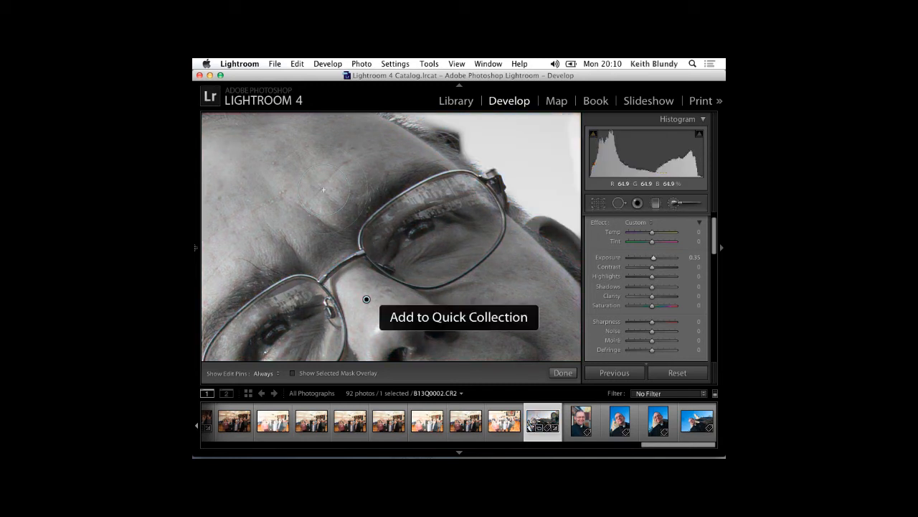
key("super+z")
key("super+z")
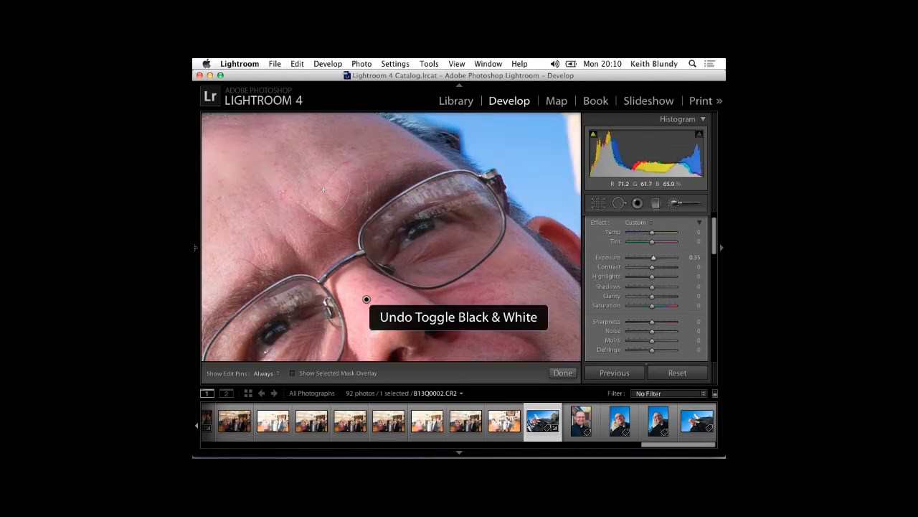
Step: Return to the whole photo, shrink the brush and reveal the mask overlay of the face adjustment
key("z")
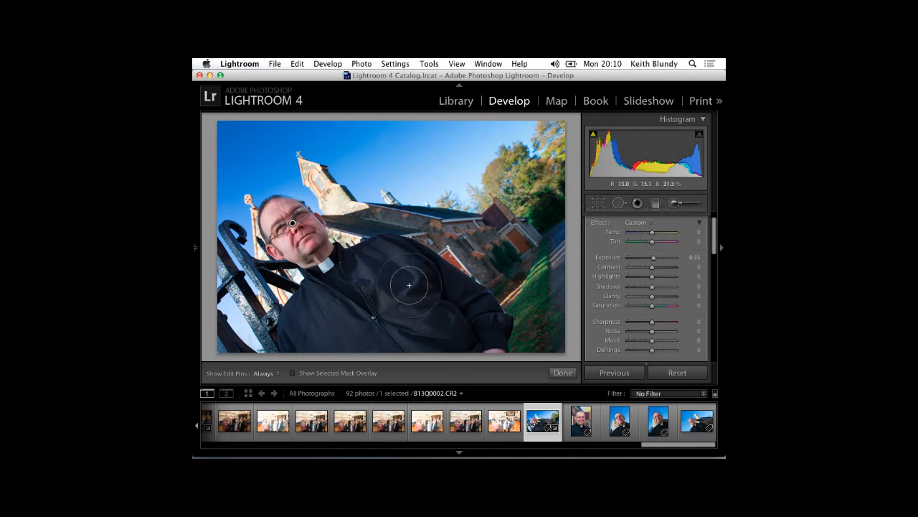
key("bracketleft")
key("bracketleft")
key("bracketleft")
mouse_move(292, 225)
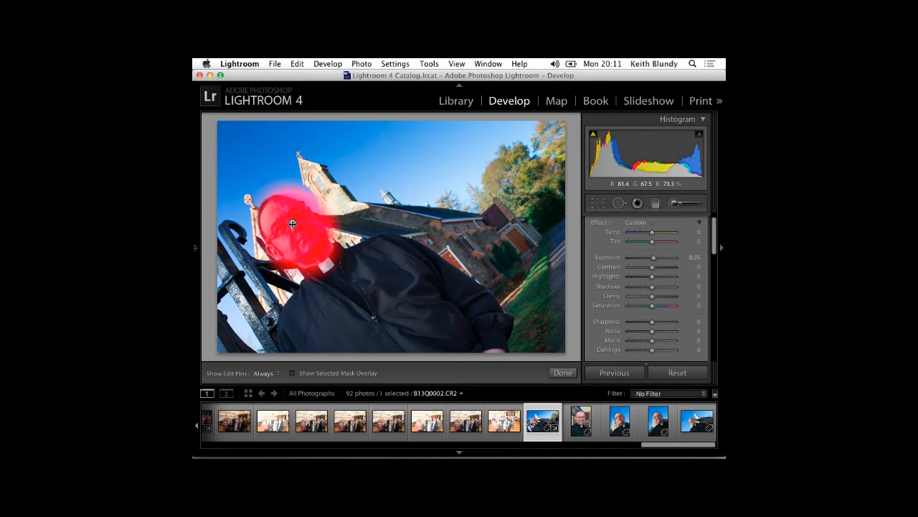
Step: Try erasing the brush mask's spill above the man's head, and check the mask with the edit pin hidden and shown
key("alt")
key("h")
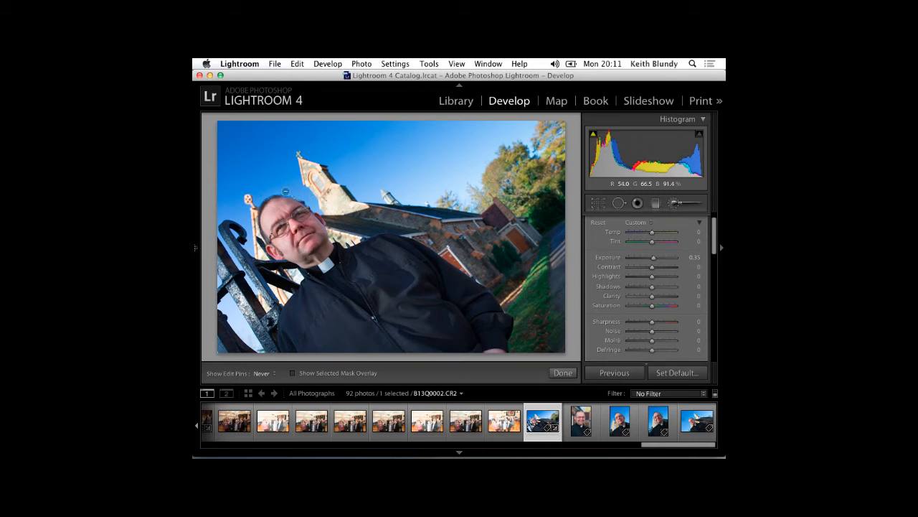
mouse_move(293, 225)
left_mouse_down()
mouse_move(315, 237)
mouse_move(291, 224)
left_mouse_up()
mouse_move(292, 225)
key("h")
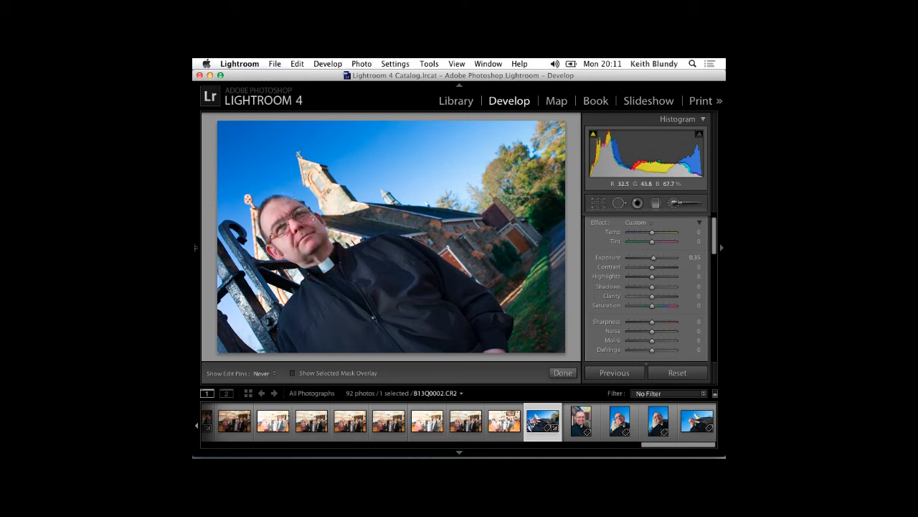
key("h")
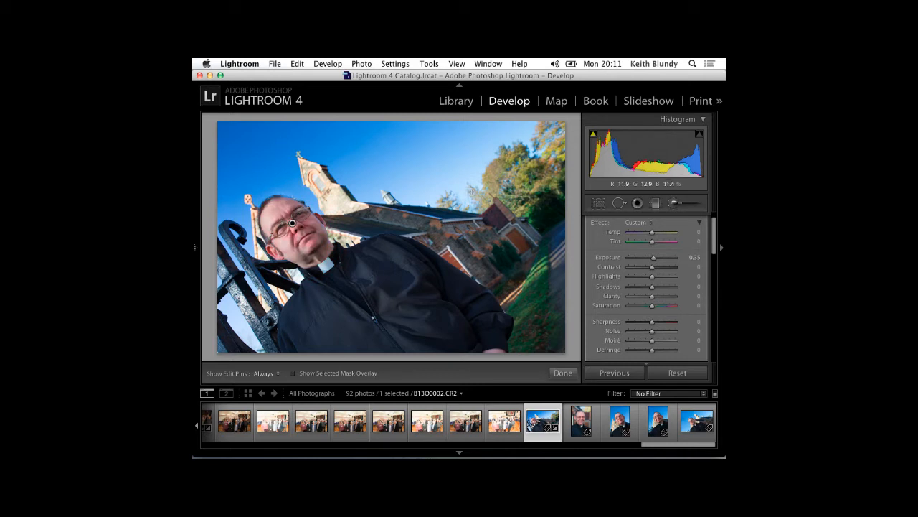
Step: Return briefly to the Basic adjustments, reopen the Adjustment Brush and reselect the face adjustment for editing
left_click(673, 204)
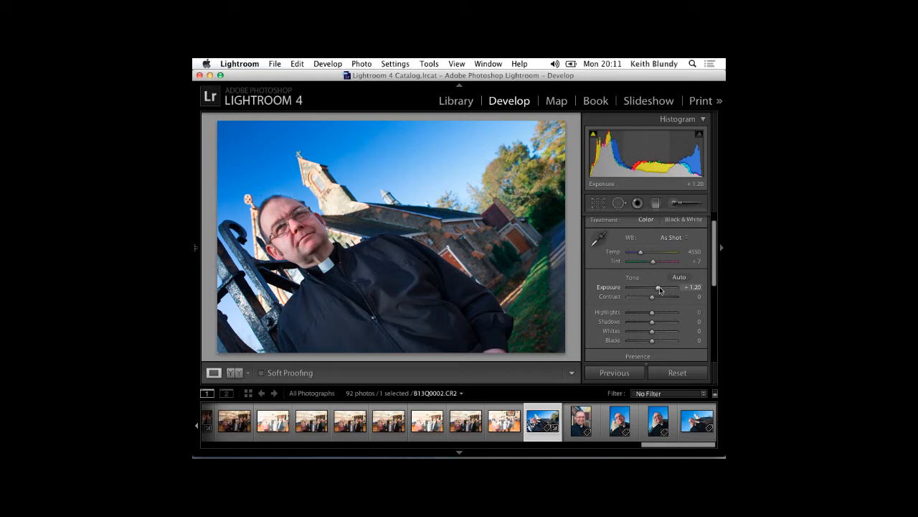
left_click(674, 203)
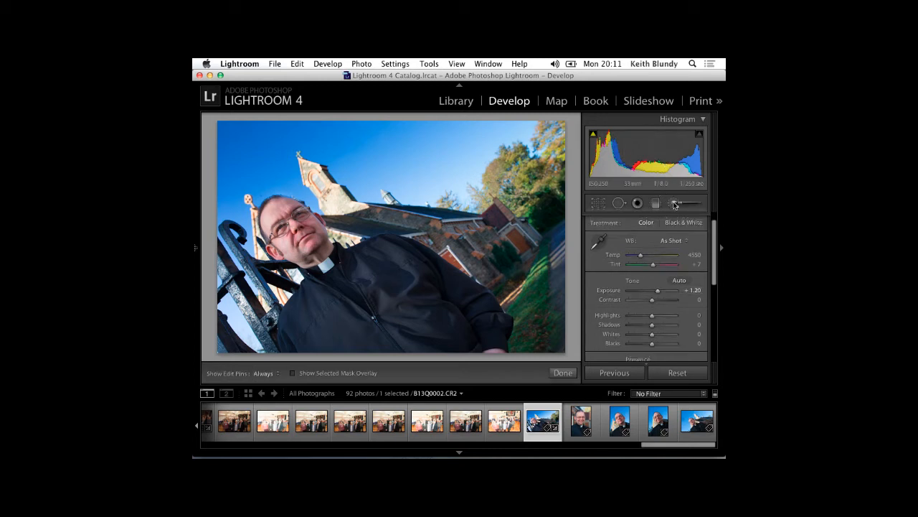
left_click(292, 225)
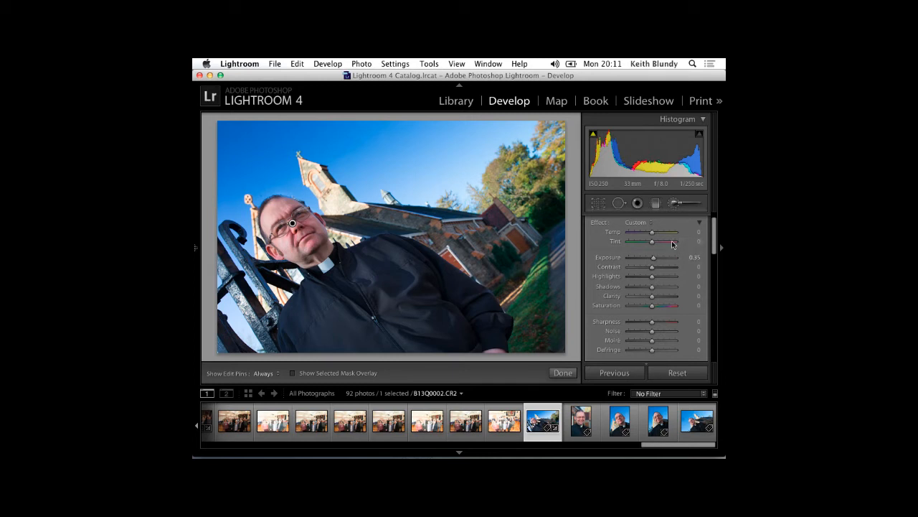
Step: Enlarge the adjustment brush to size 38.1 and lower its feather to 0
scroll(671, 247, "down", 5)
scroll(668, 246, "up", 5)
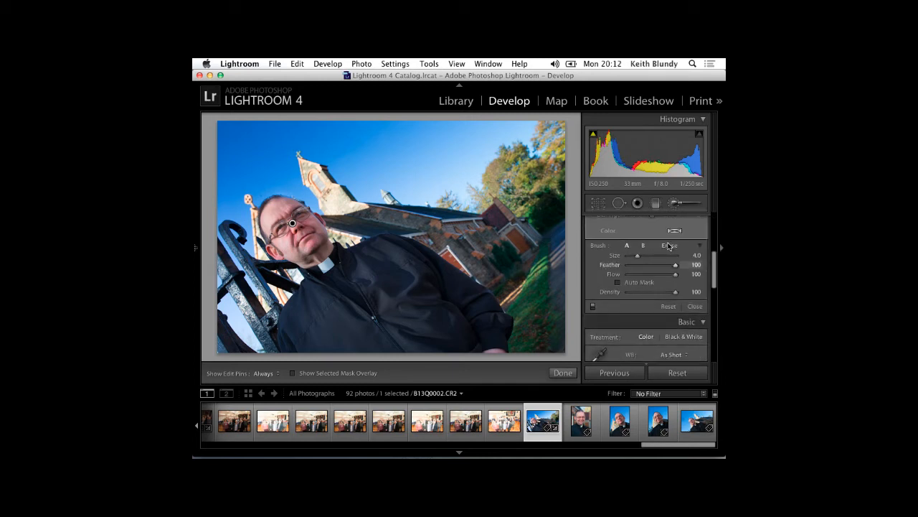
scroll(621, 294, "down", 1)
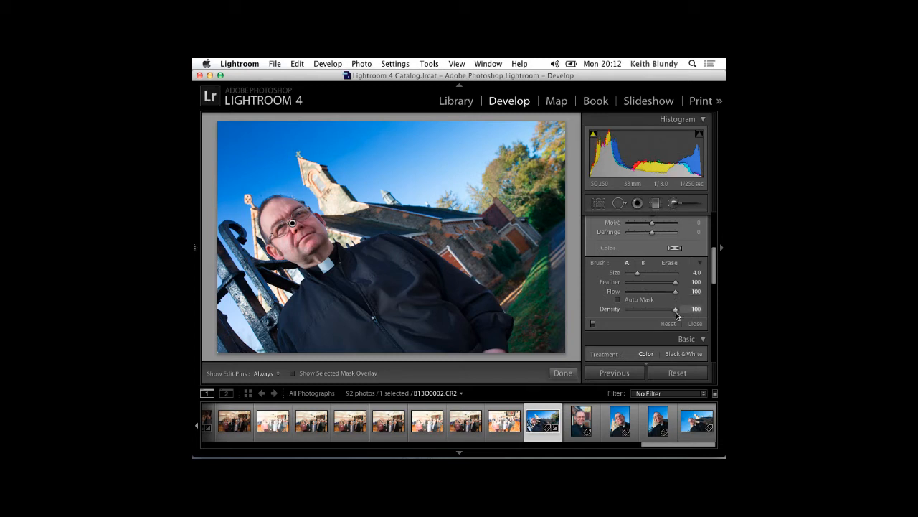
left_click_drag(638, 275, 649, 277)
left_click(654, 275)
left_click(658, 276)
mouse_move(675, 282)
left_mouse_down()
mouse_move(651, 288)
mouse_move(678, 288)
left_mouse_up()
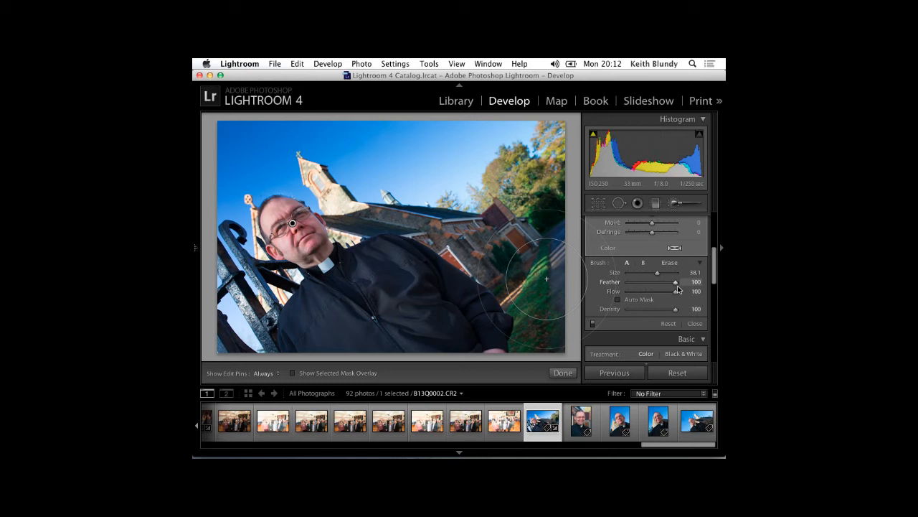
left_click_drag(678, 289, 646, 292)
Step: Try a contrast of 85 with hard-edged brush strokes on the sky above the church, and undo both the stroke and the contrast change
scroll(640, 280, "up", 5)
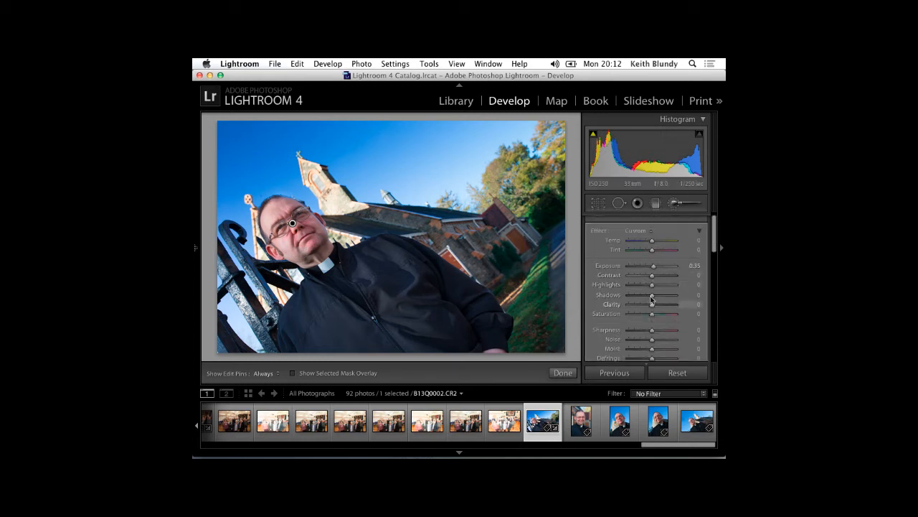
scroll(650, 307, "down", 2)
scroll(651, 306, "down", 4)
scroll(651, 298, "up", 4)
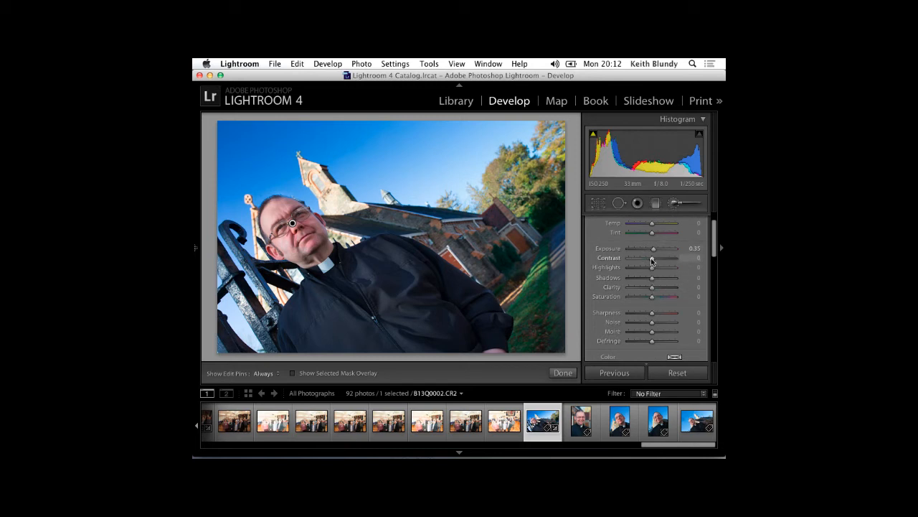
left_click_drag(654, 262, 670, 262)
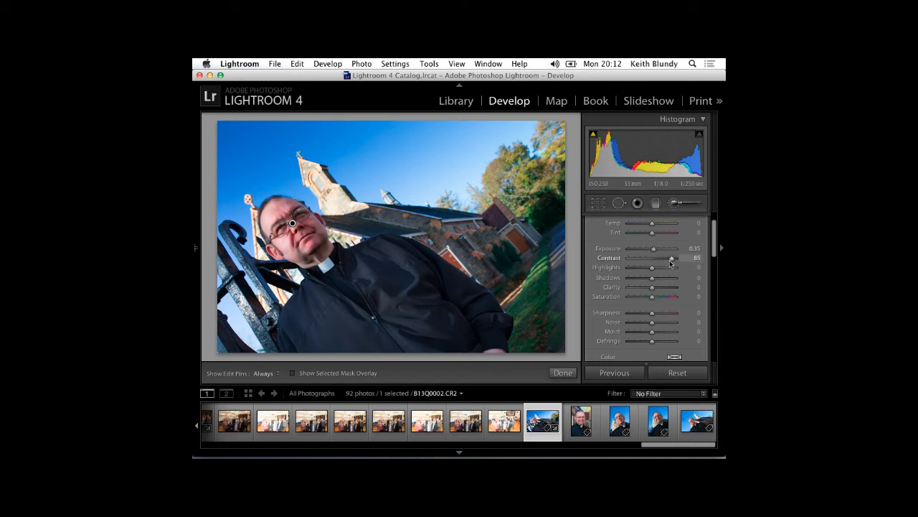
key("h")
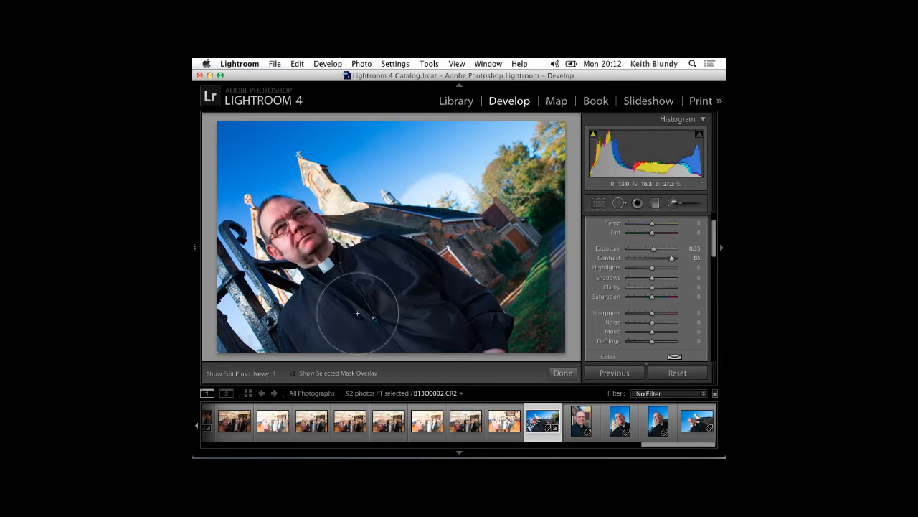
mouse_move(428, 209)
left_mouse_down()
mouse_move(417, 163)
mouse_move(438, 173)
mouse_move(401, 170)
mouse_move(450, 185)
mouse_move(370, 187)
mouse_move(398, 184)
mouse_move(371, 175)
mouse_move(431, 191)
left_mouse_up()
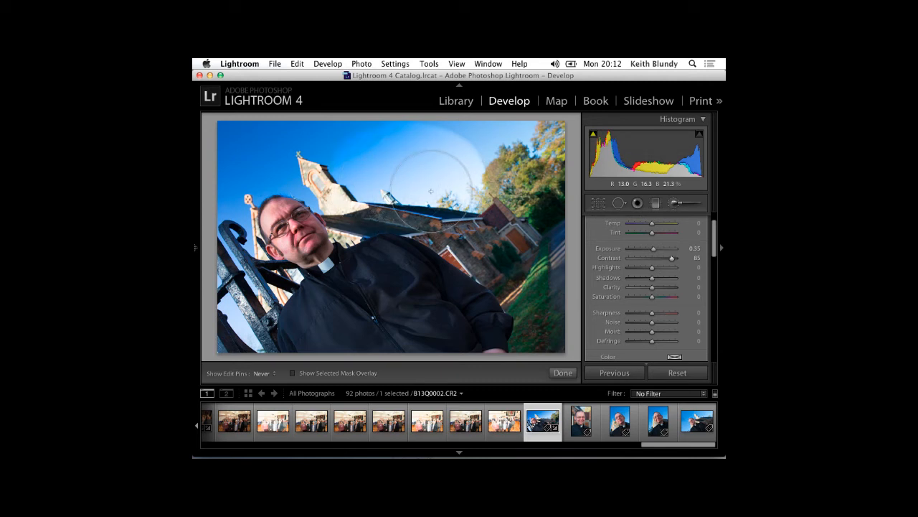
key("super+z")
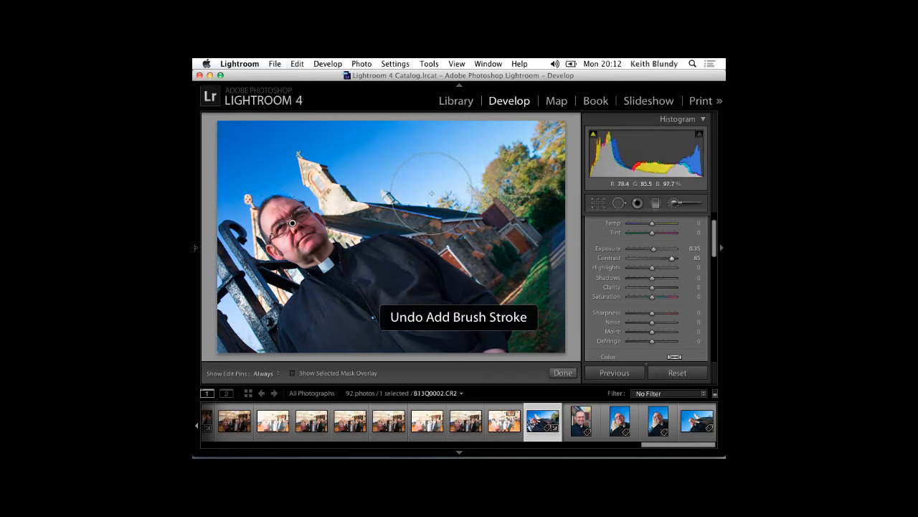
key("super+z")
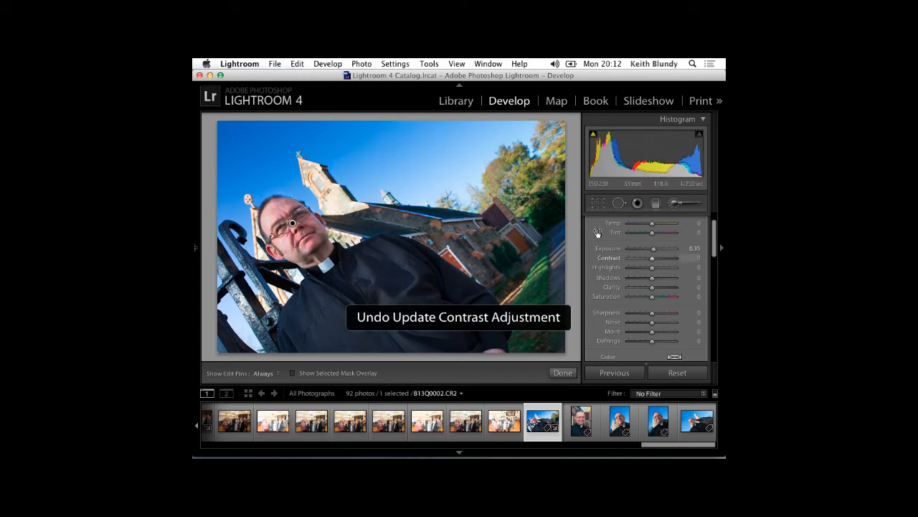
Step: Set the brush feather to 84, try a soft-edged stroke on the sky, and undo the stroke
scroll(668, 265, "down", 5)
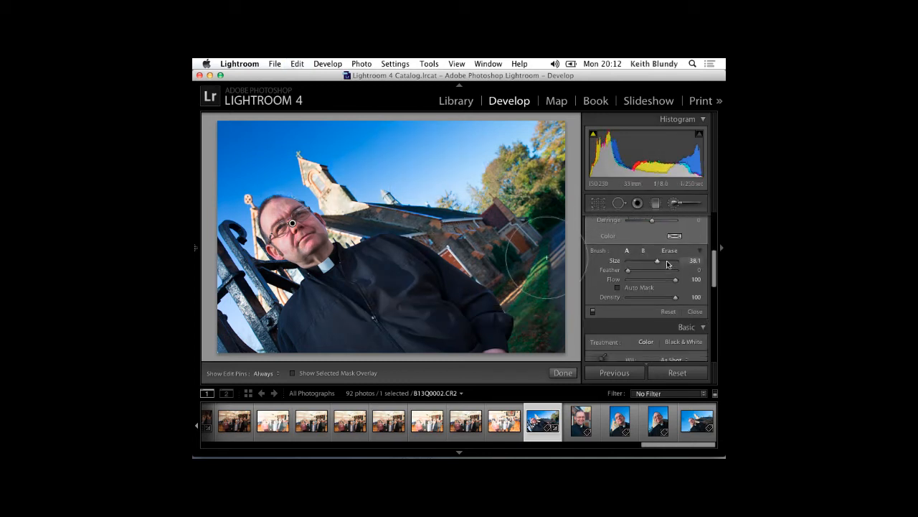
left_click_drag(627, 272, 667, 271)
key("h")
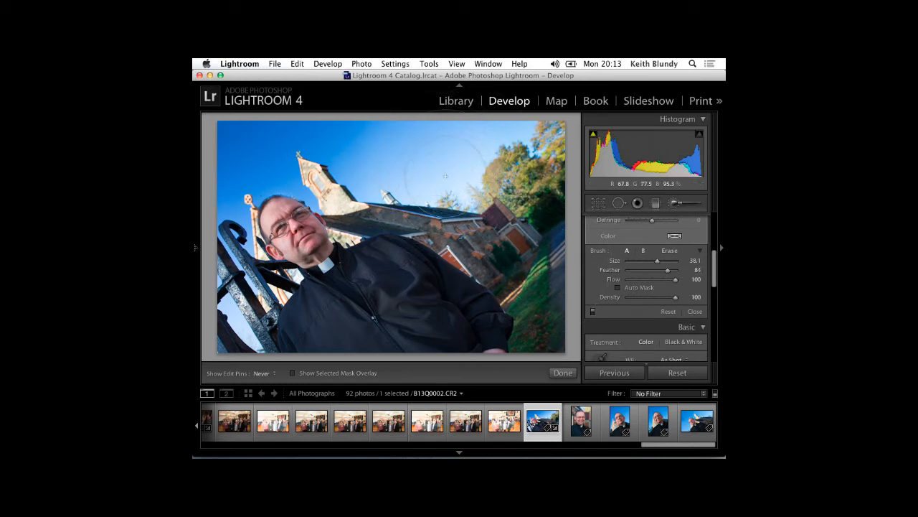
key("h")
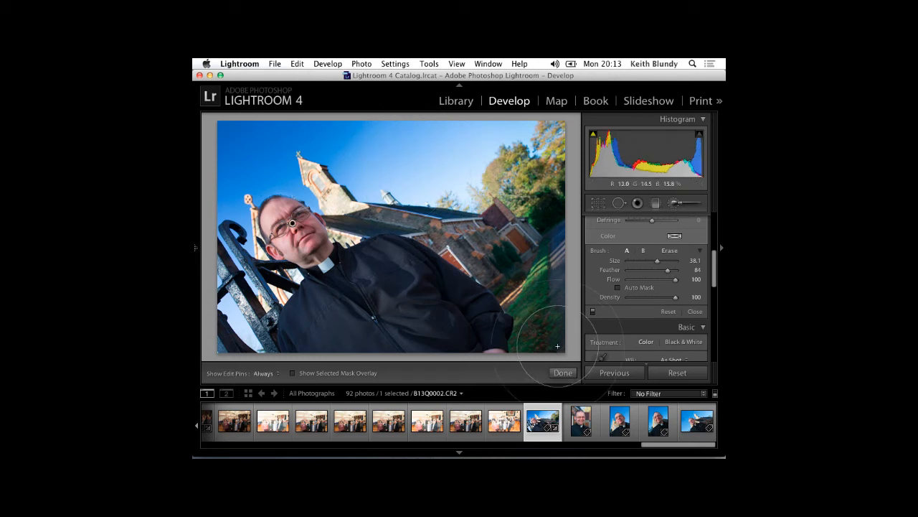
key("super+z")
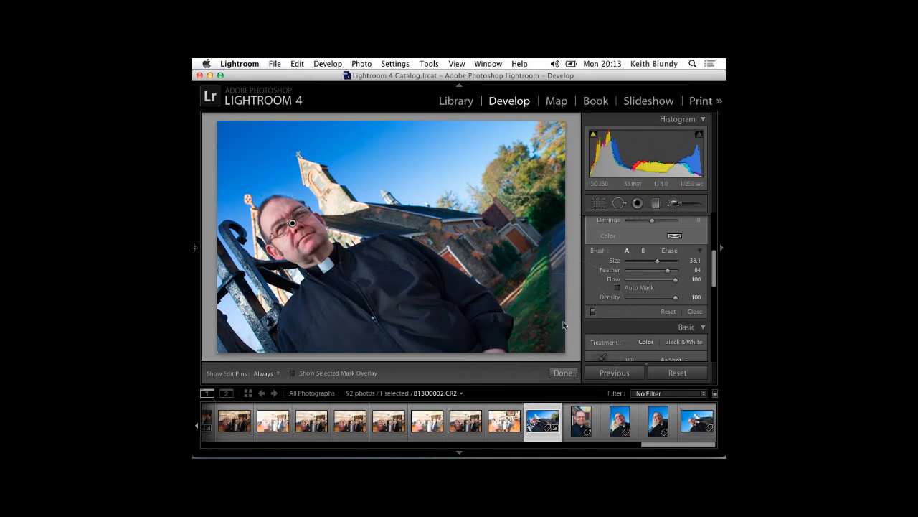
Step: Start a new brush mask and place it on the church's brick wall near the doorway
scroll(646, 282, "up", 2)
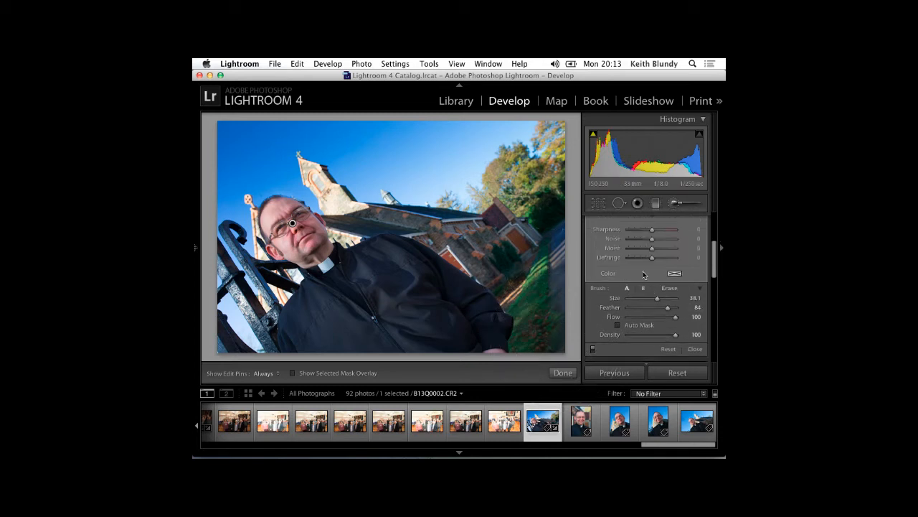
scroll(643, 275, "up", 5)
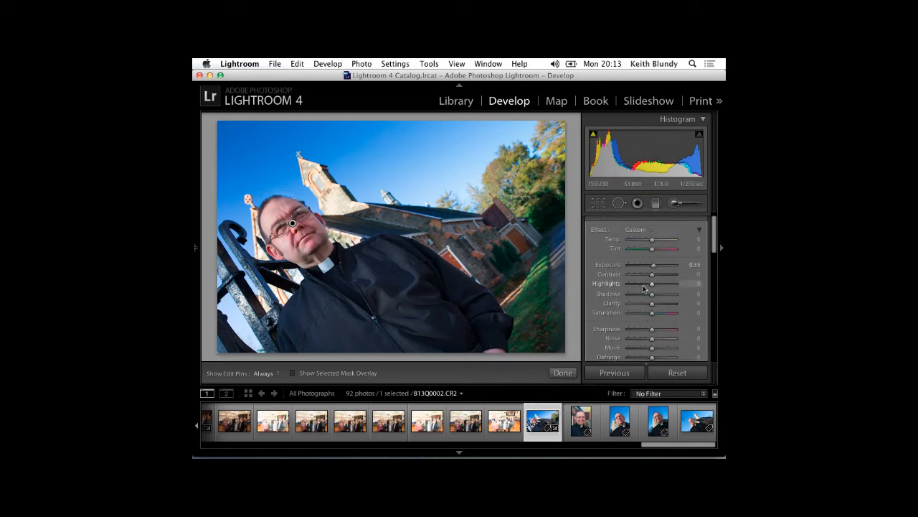
scroll(644, 289, "up", 1)
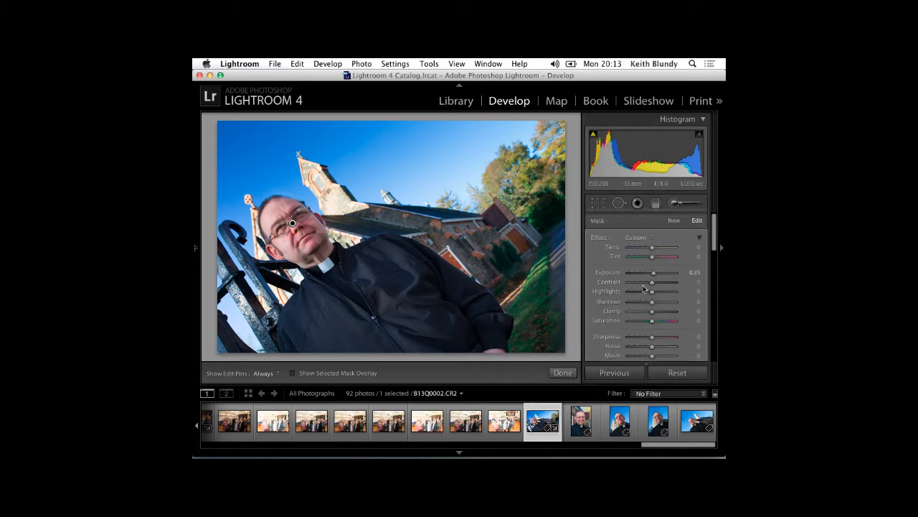
left_click(675, 222)
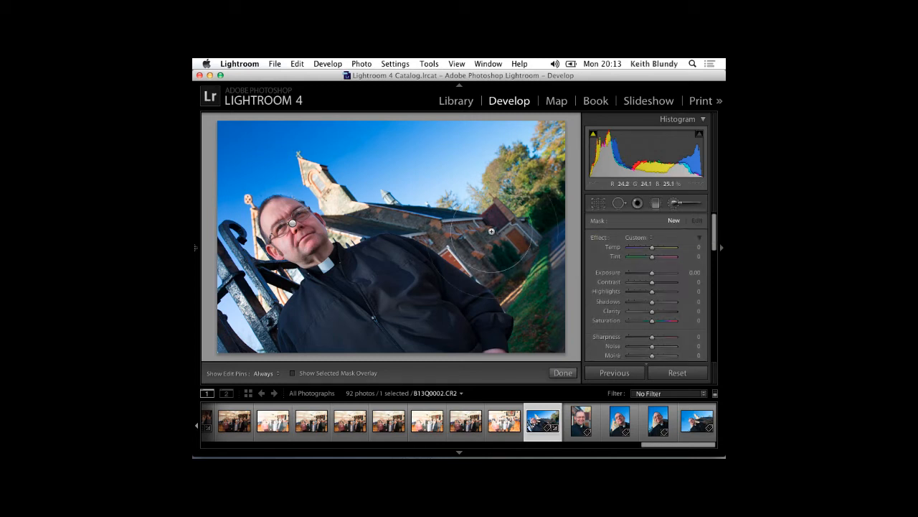
Step: Tint the new brush adjustment with the pale yellow preset colour, hue 50 and saturation 50%
scroll(667, 240, "down", 3)
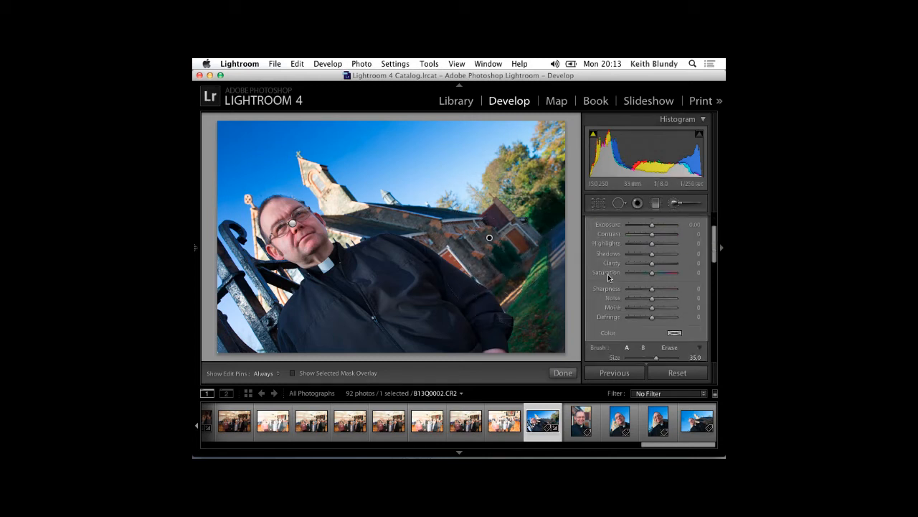
scroll(667, 239, "up", 2)
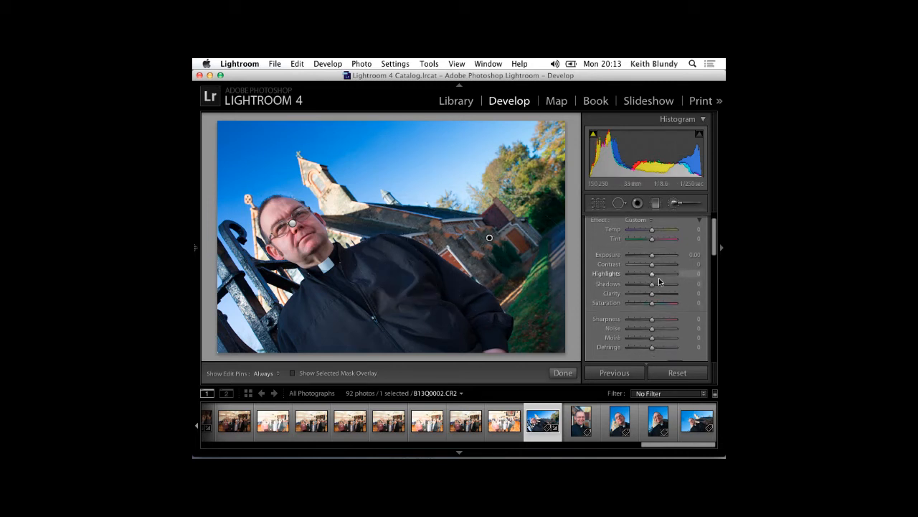
scroll(660, 286, "up", 2)
scroll(660, 282, "down", 5)
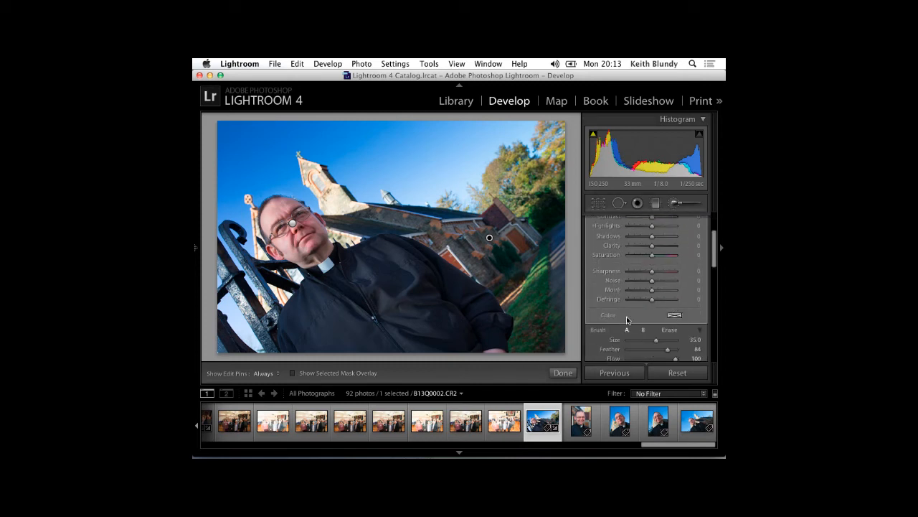
left_click(673, 315)
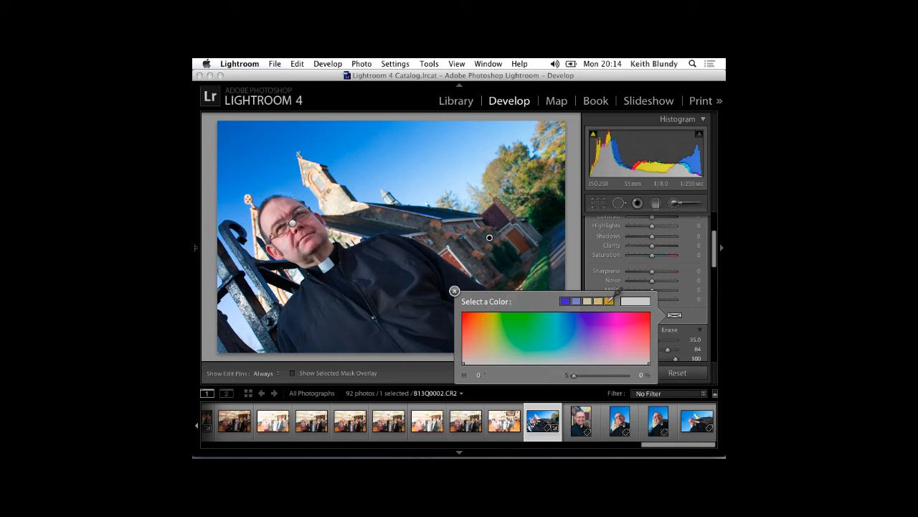
left_click(602, 300)
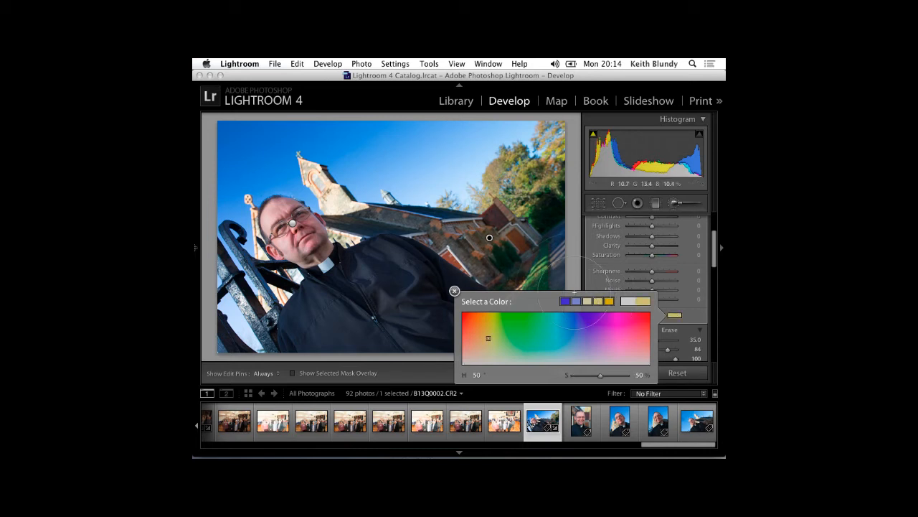
left_click(454, 290)
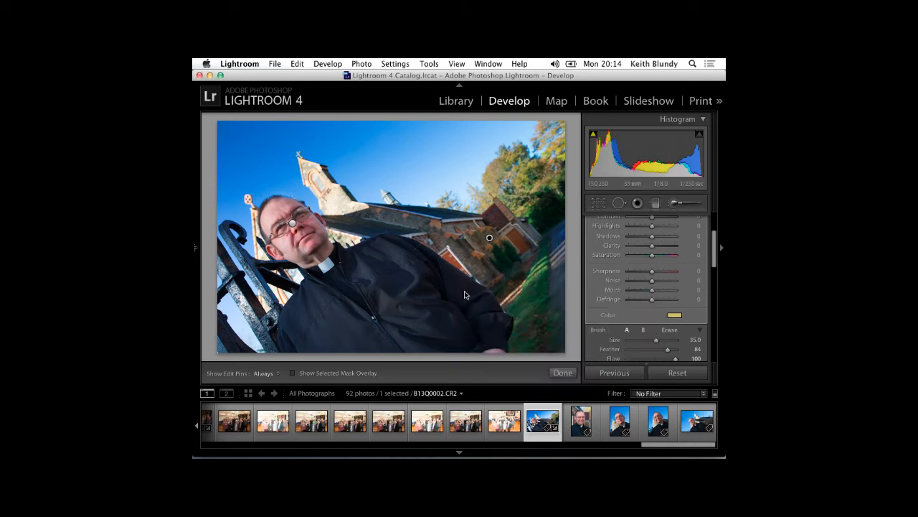
Step: Shrink the brush to size 16, hide the edit pins and paint the yellow tint over the church walls and the grass
scroll(492, 267, "down", 5)
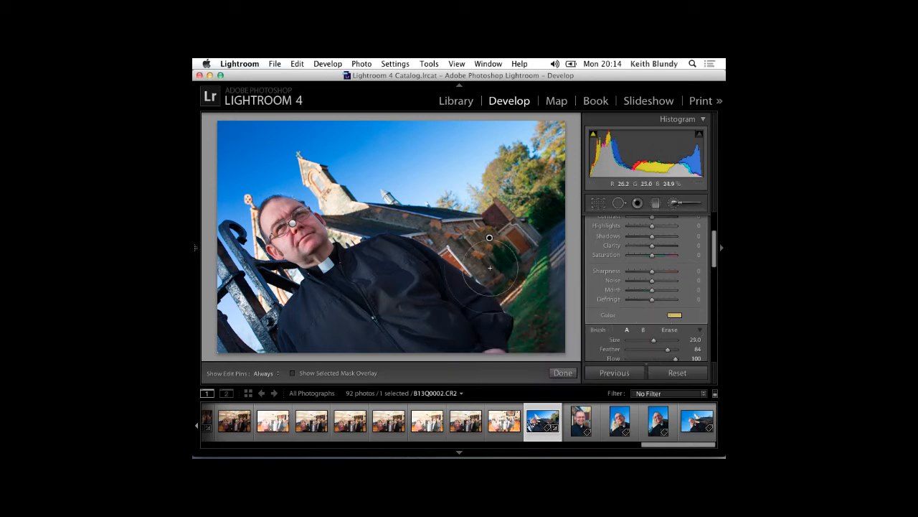
scroll(492, 266, "down", 2)
key("h")
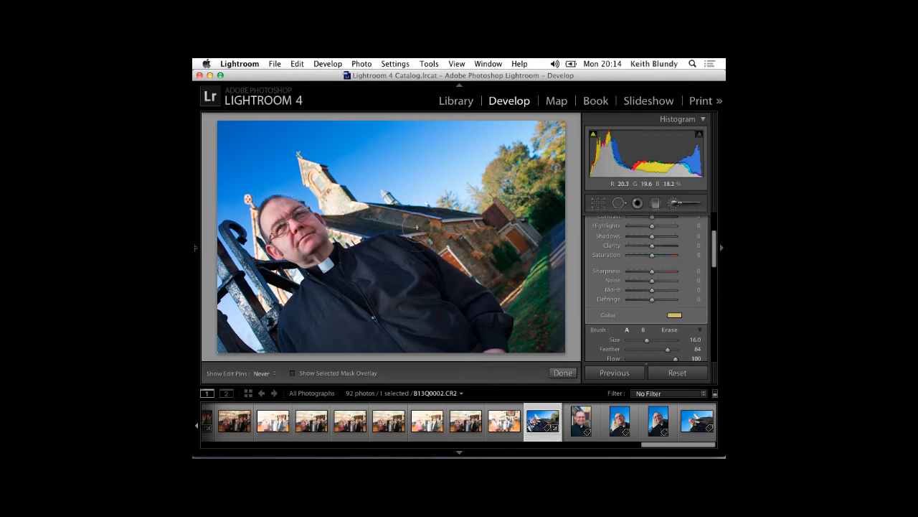
mouse_move(501, 273)
left_mouse_down()
mouse_move(545, 259)
mouse_move(532, 327)
mouse_move(546, 239)
mouse_move(534, 266)
mouse_move(551, 229)
mouse_move(555, 273)
mouse_move(554, 252)
mouse_move(519, 288)
mouse_move(543, 322)
left_mouse_up()
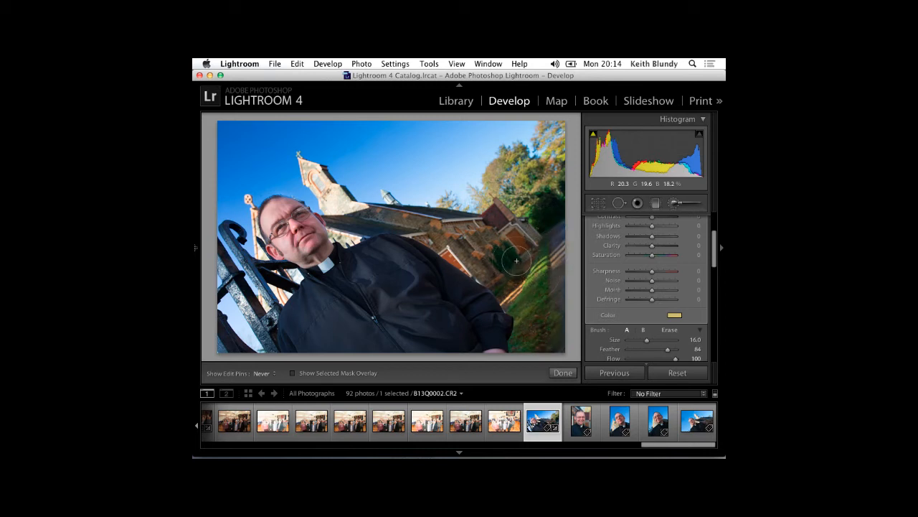
Step: Extend the yellow tint over the church's gable with a size 9 brush, check it with pins hidden and shown, and leave the Adjustment Brush
key("h")
scroll(399, 224, "down", 7)
key("h")
key("h")
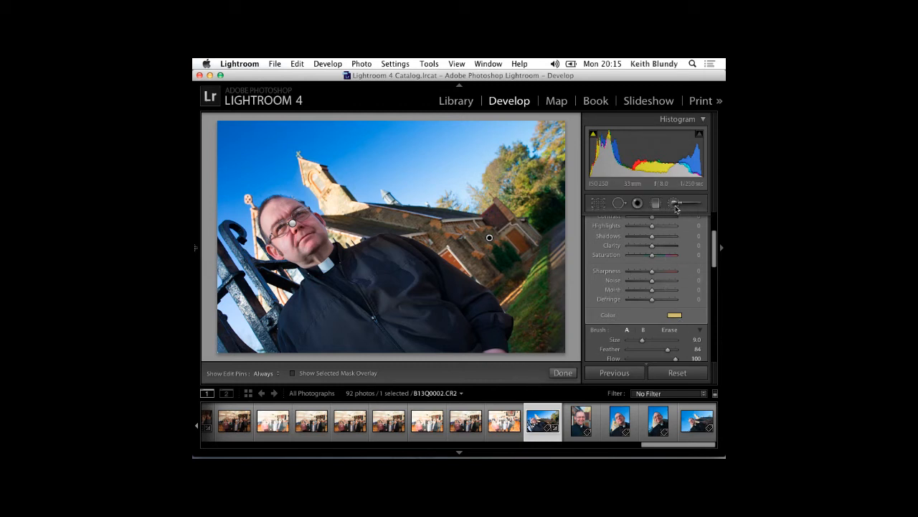
left_click(675, 206)
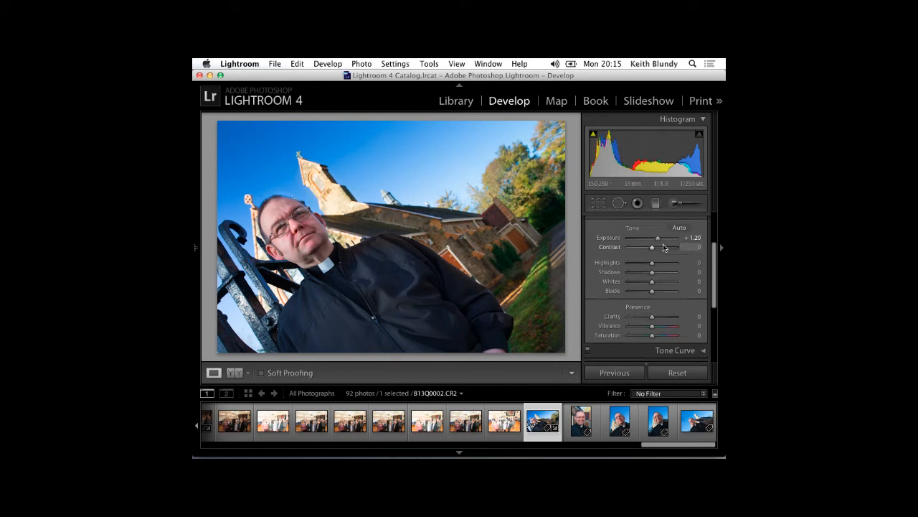
Step: Correct the photo's white balance by sampling the man's white clerical collar as the neutral target
scroll(664, 244, "up", 3)
scroll(664, 249, "up", 1)
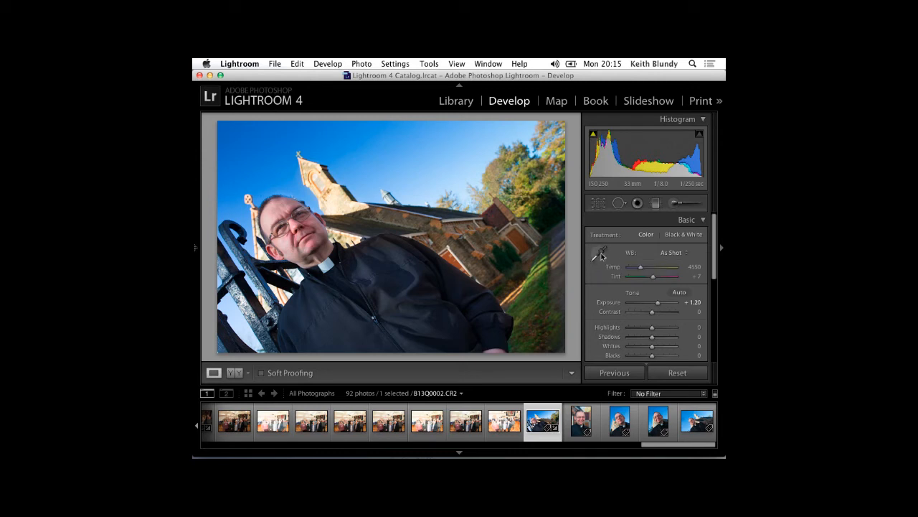
left_click(601, 254)
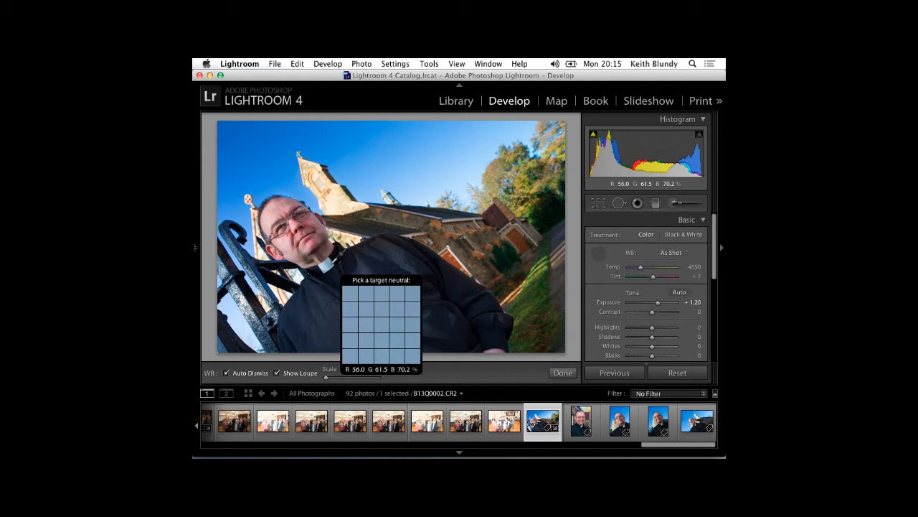
left_click(335, 267)
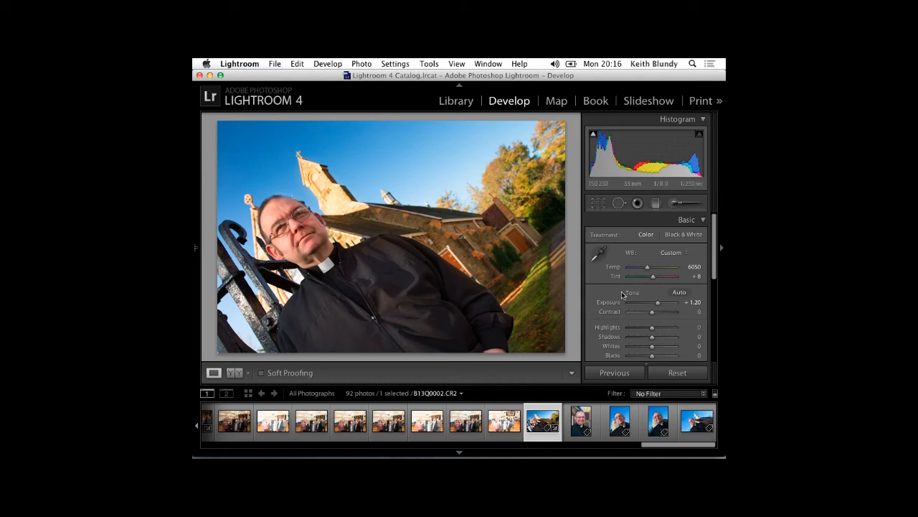
Step: Try raising the photo's vibrance to +63, and reset it to its default
scroll(636, 304, "down", 3)
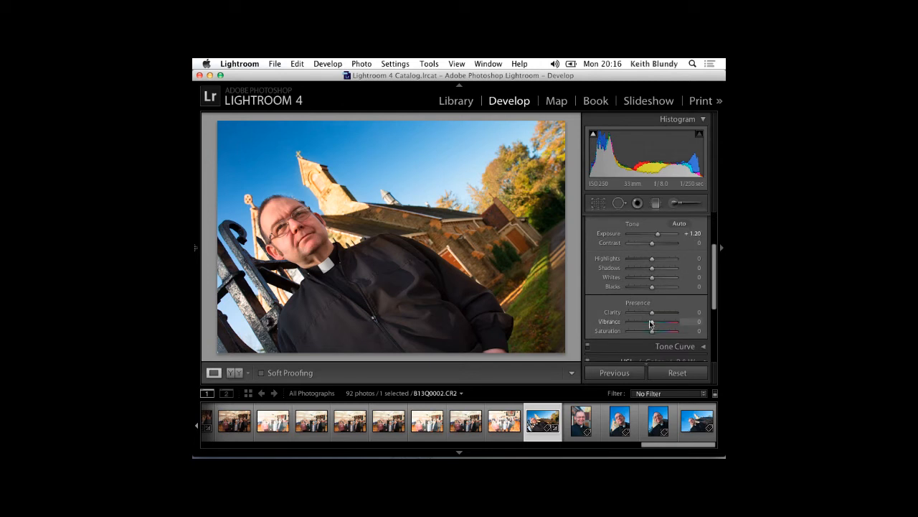
mouse_move(652, 321)
left_mouse_down()
mouse_move(668, 320)
mouse_move(619, 328)
mouse_move(666, 323)
left_mouse_up()
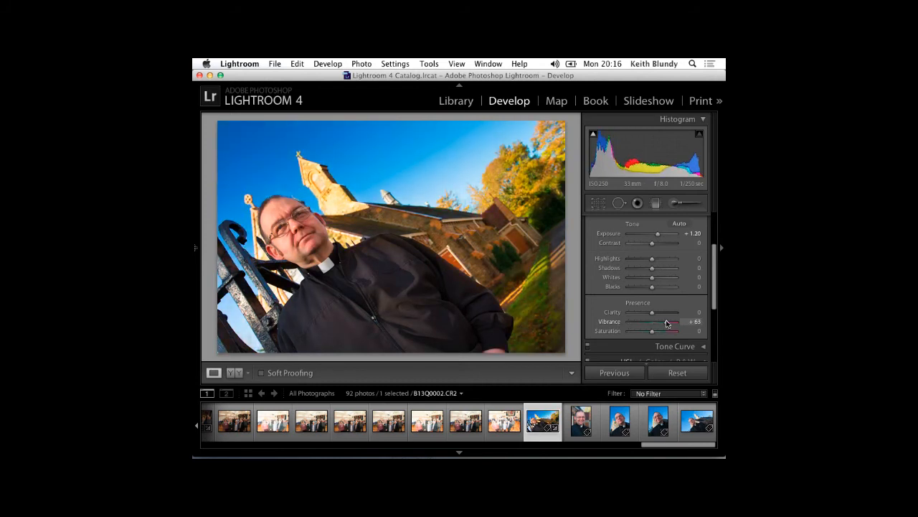
double_click(666, 324)
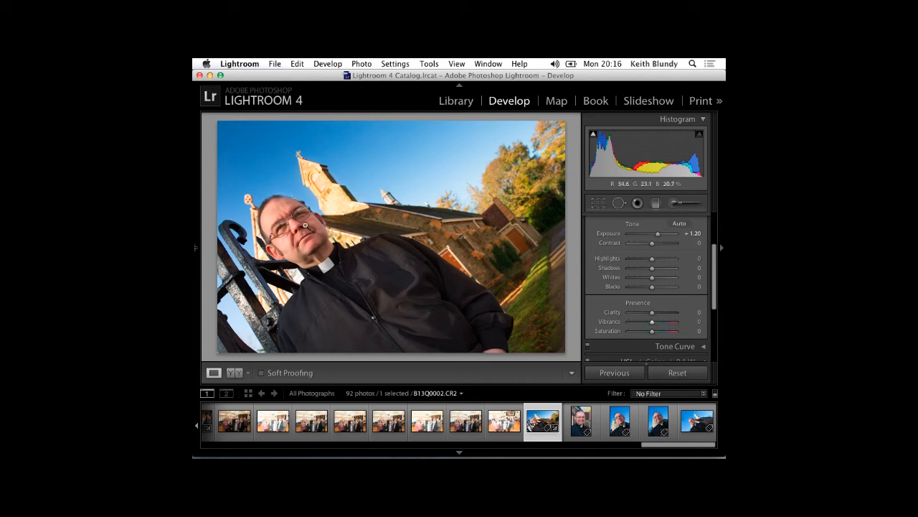
Step: Examine the man's face up close, and try the whole photo's clarity at the extremes of +100 and -100
left_click(300, 213)
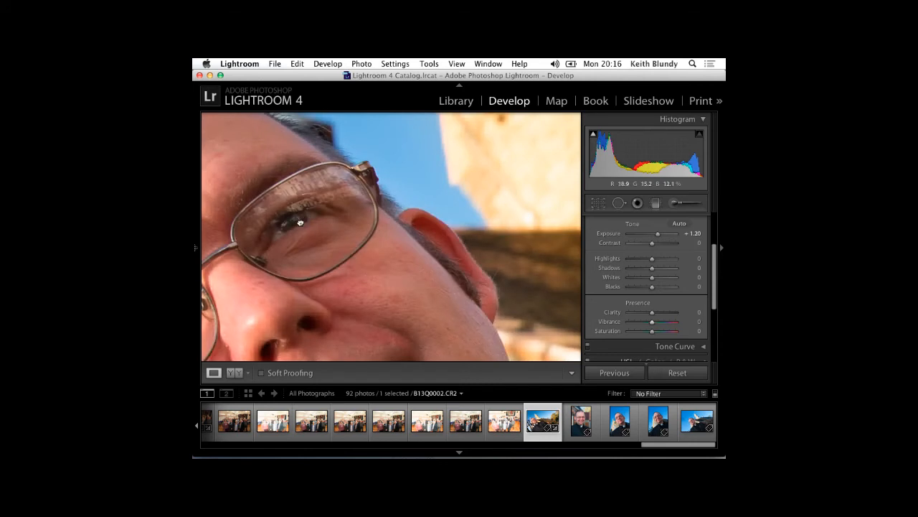
left_click_drag(301, 220, 378, 203)
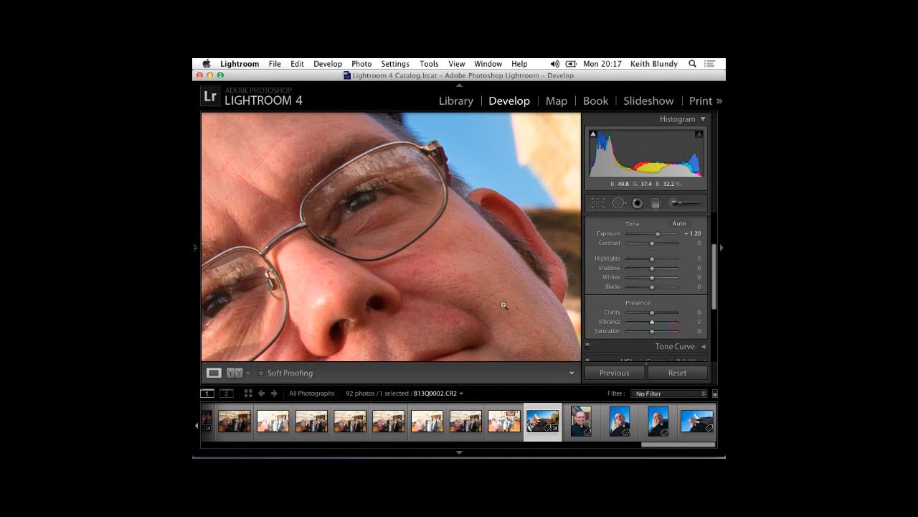
left_click(503, 305)
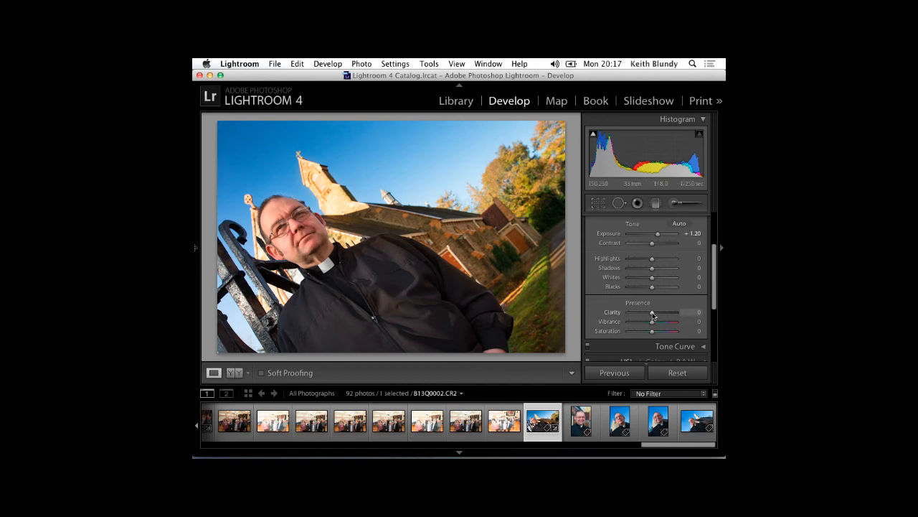
left_click_drag(653, 314, 676, 318)
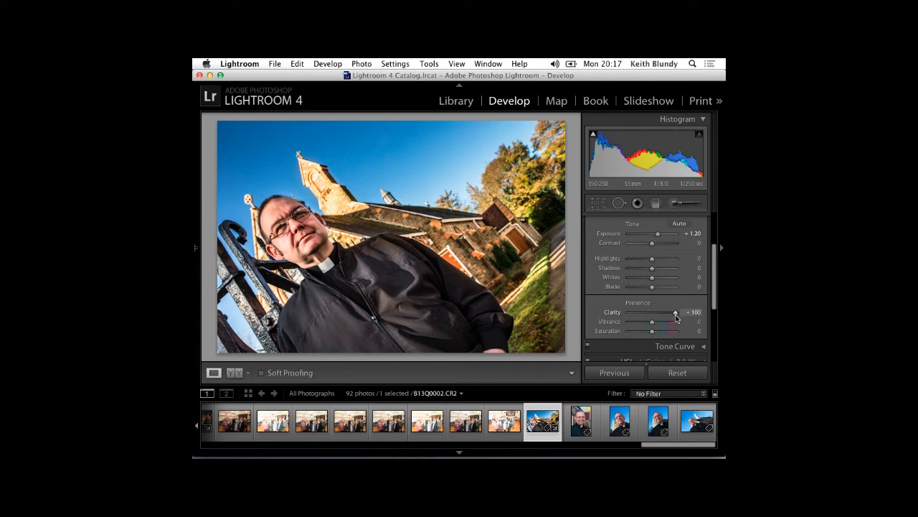
left_click_drag(676, 318, 626, 322)
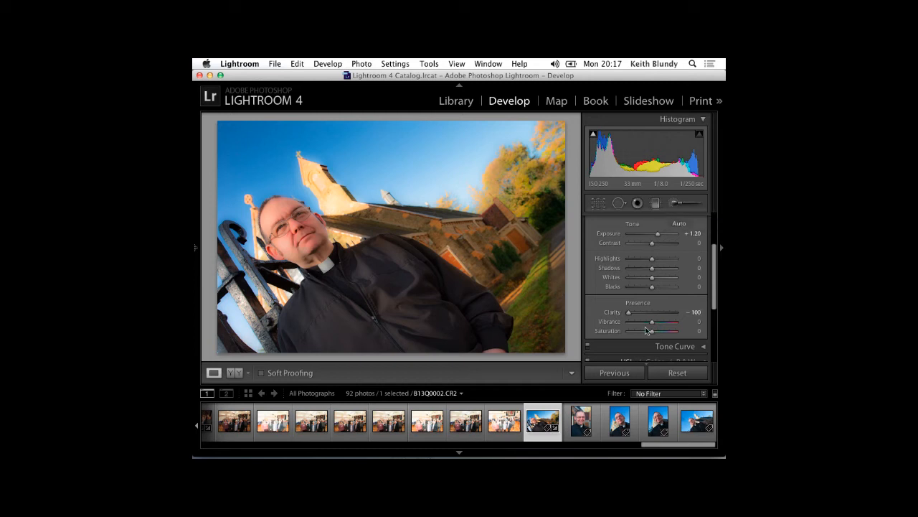
Step: Try a clarity of +15, check it on the man's face up close, and reset it to its default
left_click_drag(627, 316, 654, 319)
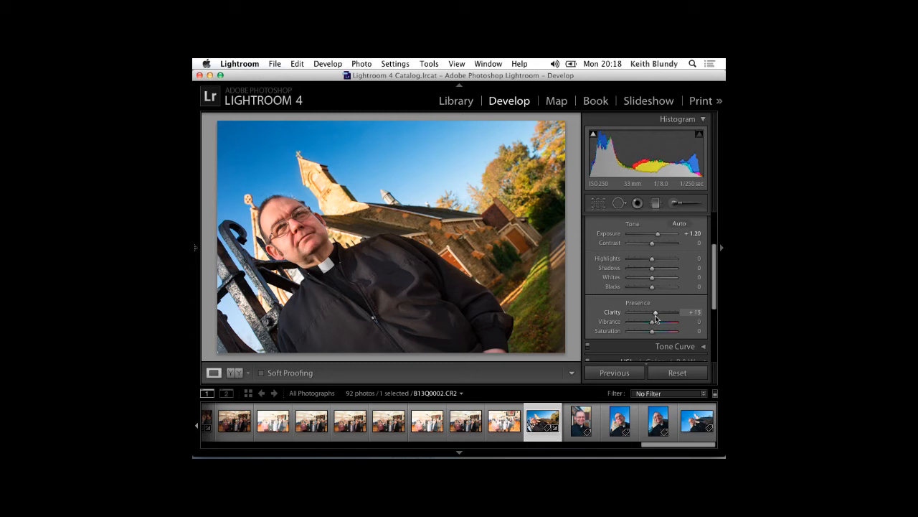
left_click_drag(655, 316, 656, 317)
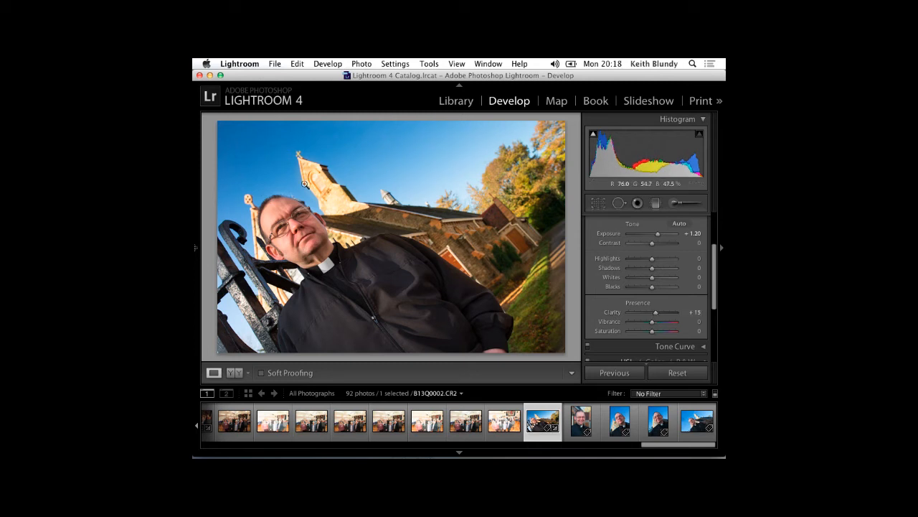
left_click(295, 227)
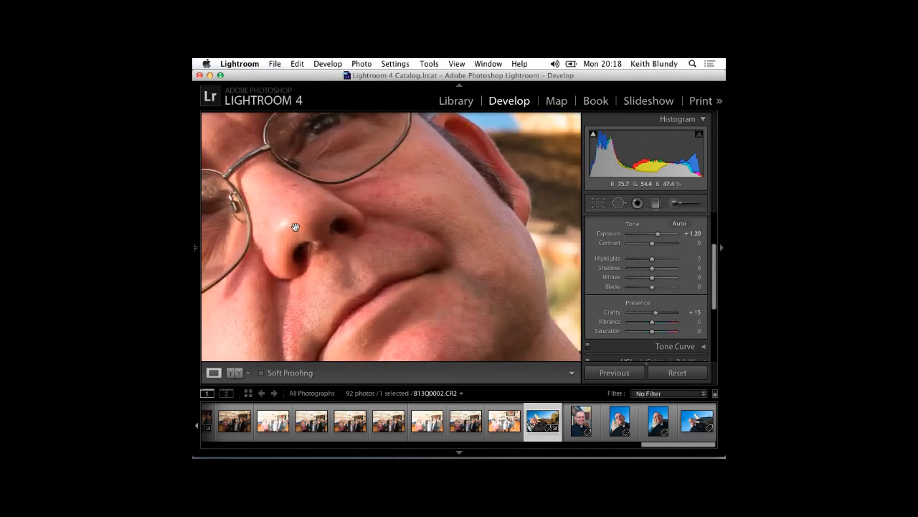
left_click_drag(295, 227, 354, 300)
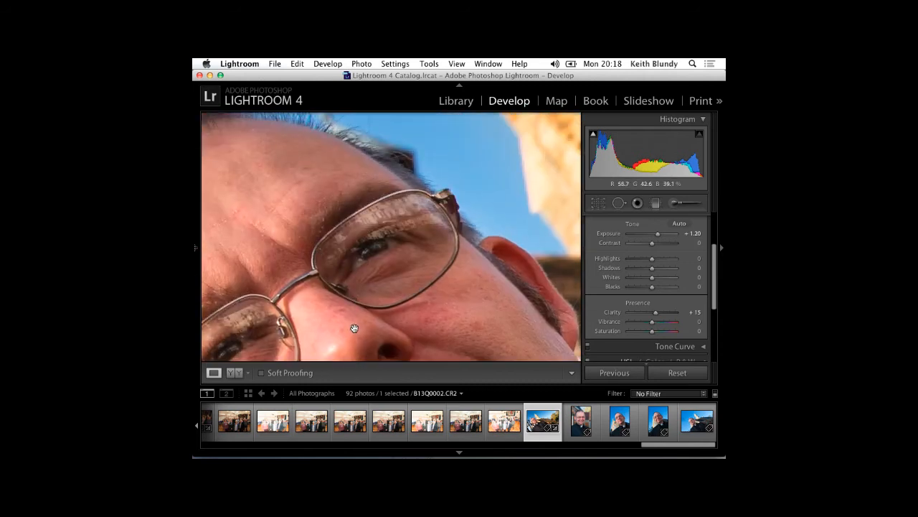
double_click(657, 315)
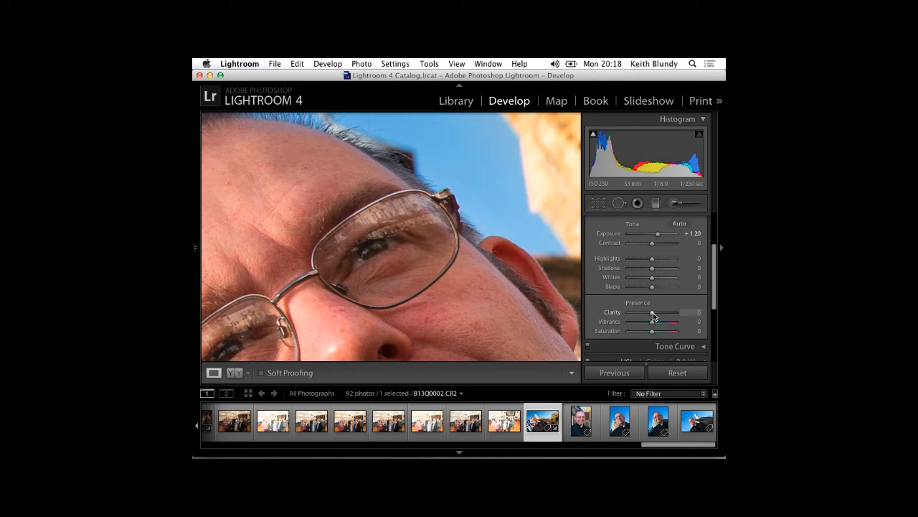
Step: Set the photo's clarity to +15 while judging it on the close-up face, and return to the full photo view
left_click_drag(653, 315, 658, 315)
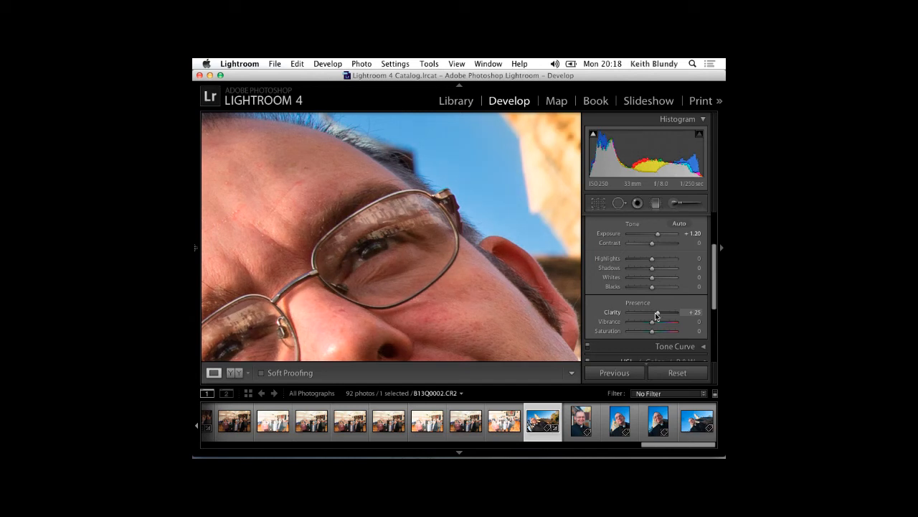
left_click_drag(658, 315, 655, 316)
left_click(446, 257)
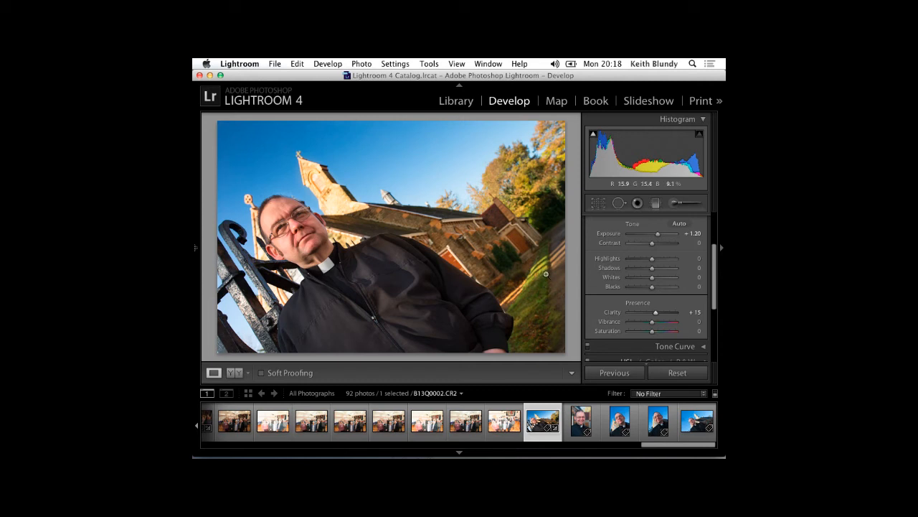
Step: Try cropping the photo tighter around the man and the church, repositioning it inside the frame, and apply the crop
left_click(600, 204)
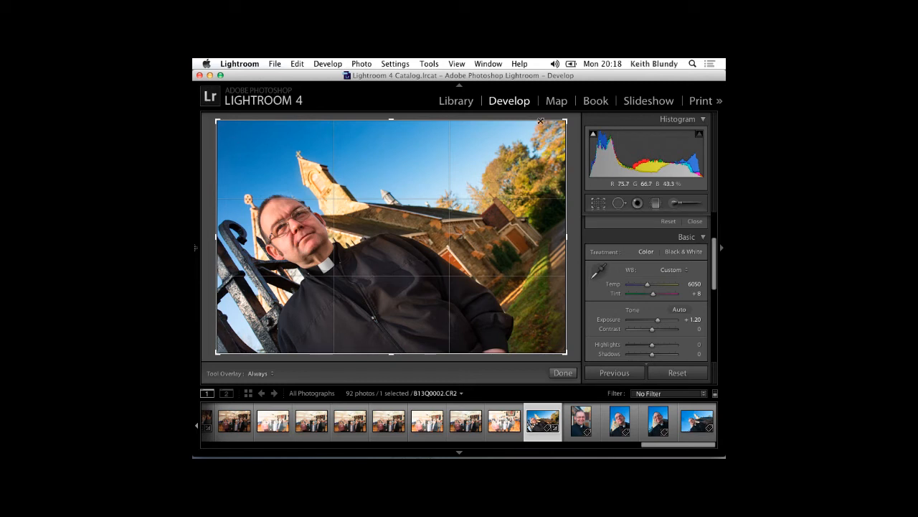
left_click_drag(566, 121, 545, 134)
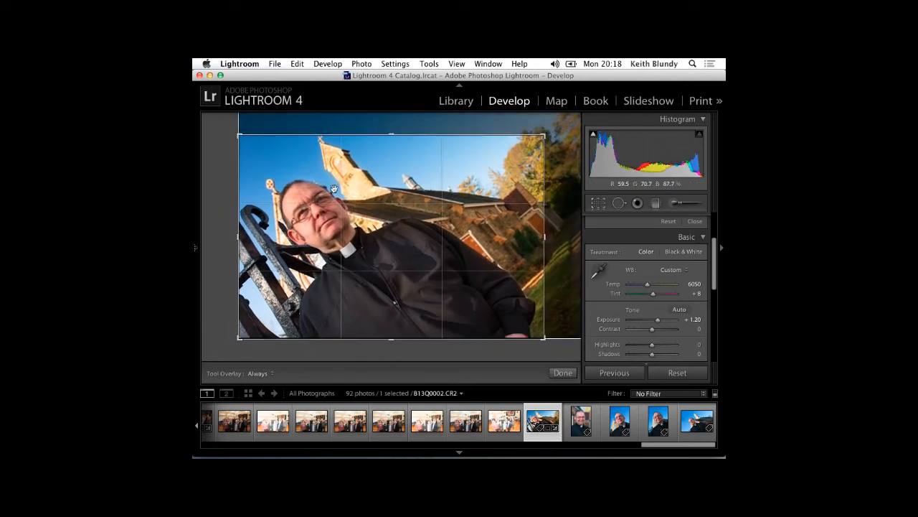
mouse_move(350, 189)
left_mouse_down()
mouse_move(348, 200)
mouse_move(355, 191)
left_mouse_up()
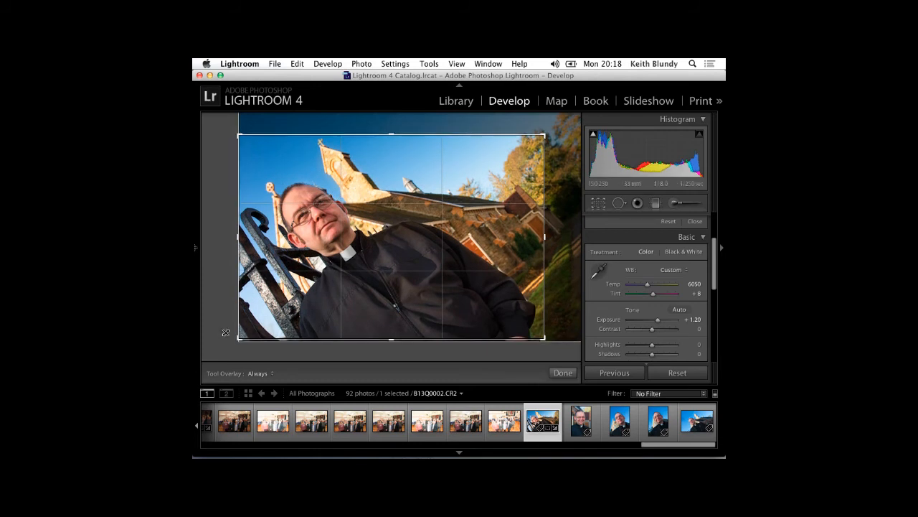
left_click_drag(237, 338, 299, 305)
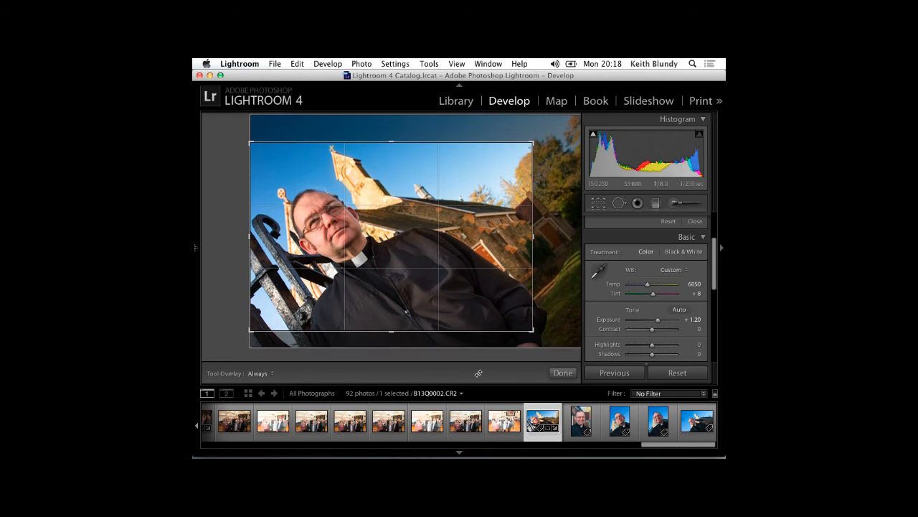
left_click_drag(532, 328, 536, 333)
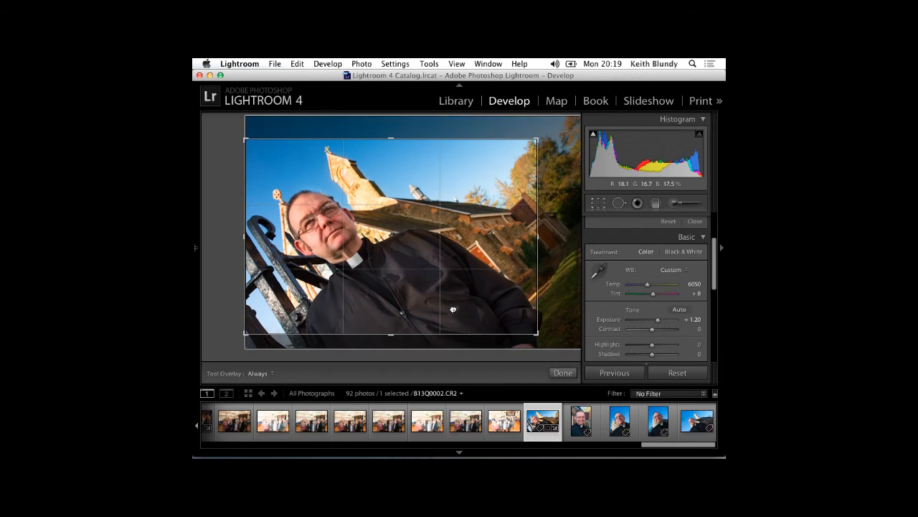
left_click_drag(453, 307, 453, 311)
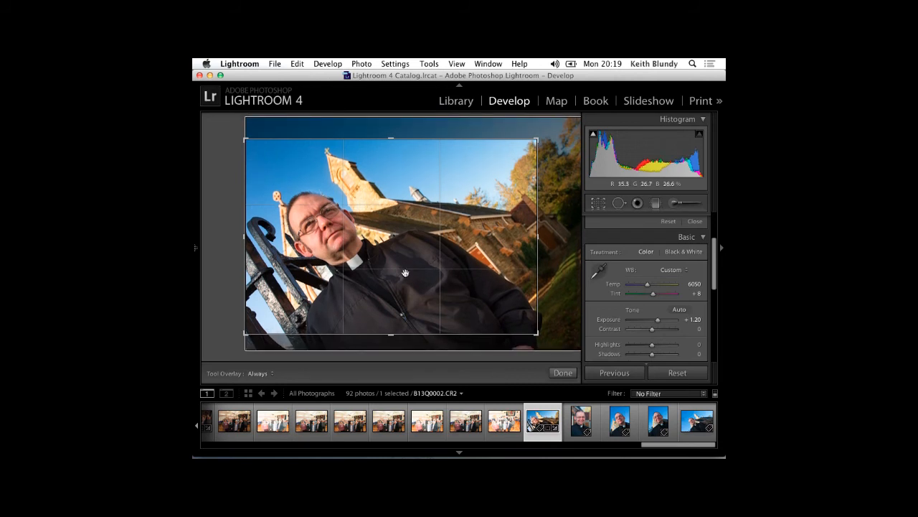
left_click(595, 208)
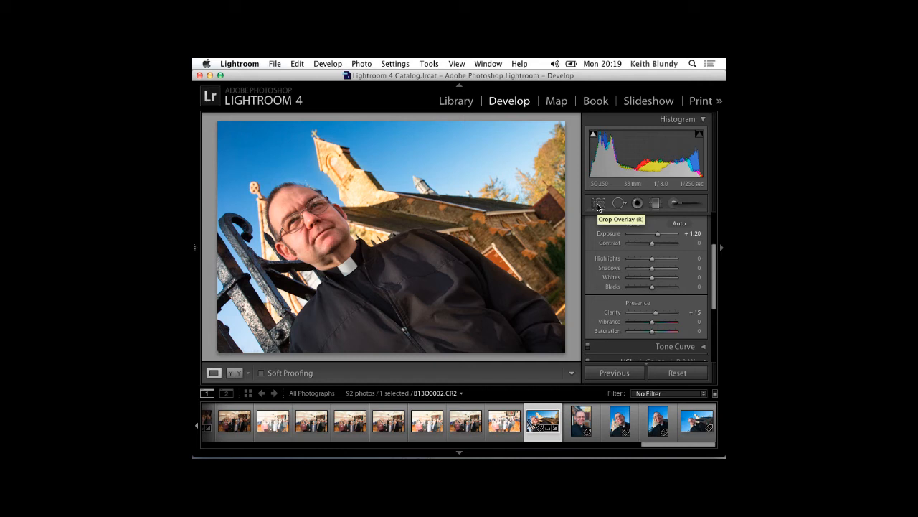
Step: Undo the crop changes one by one back to the full frame, with the Crop Overlay open
key("super+z")
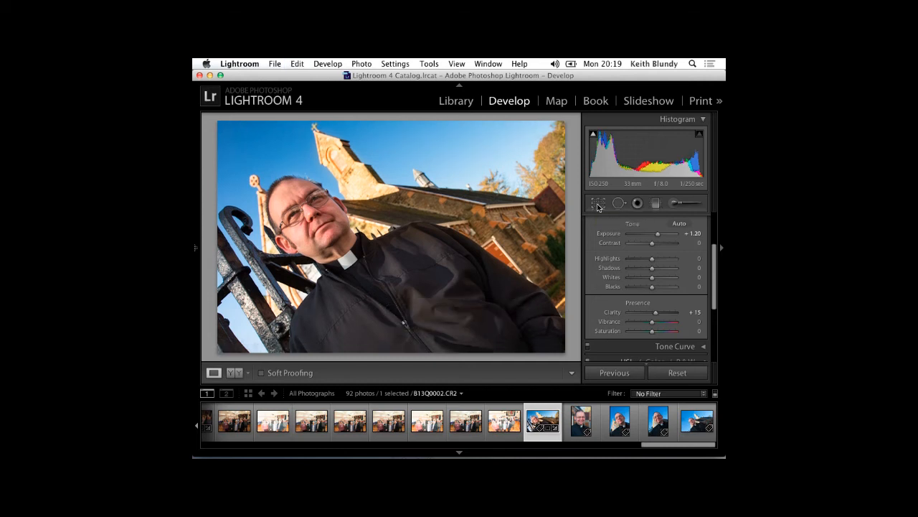
key("super+z")
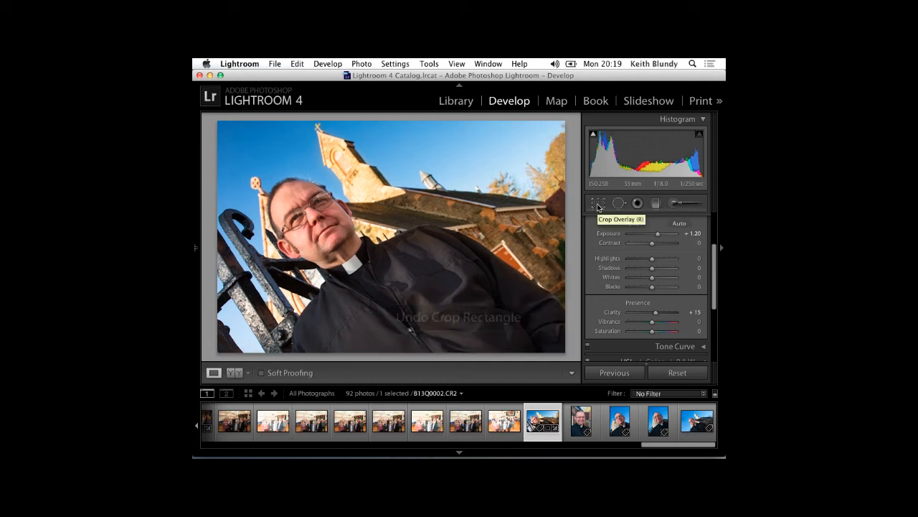
key("super+z")
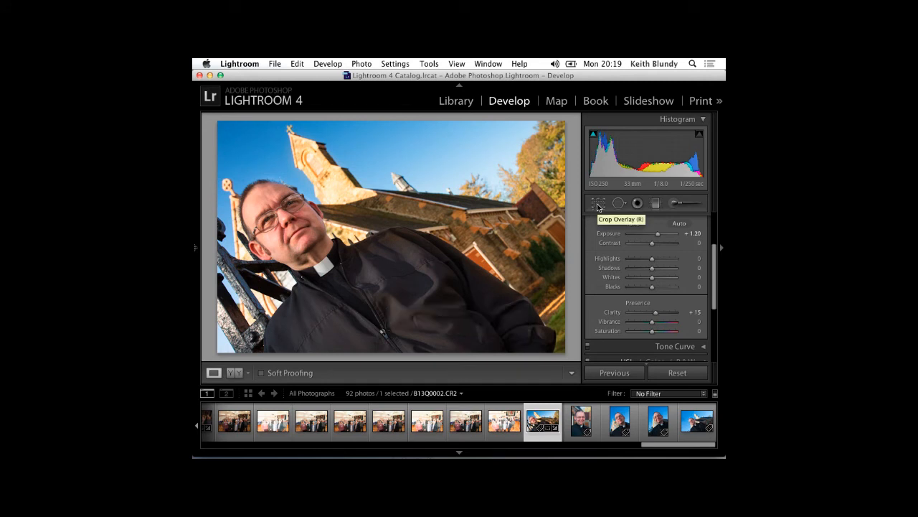
left_click(598, 207)
key("super+z")
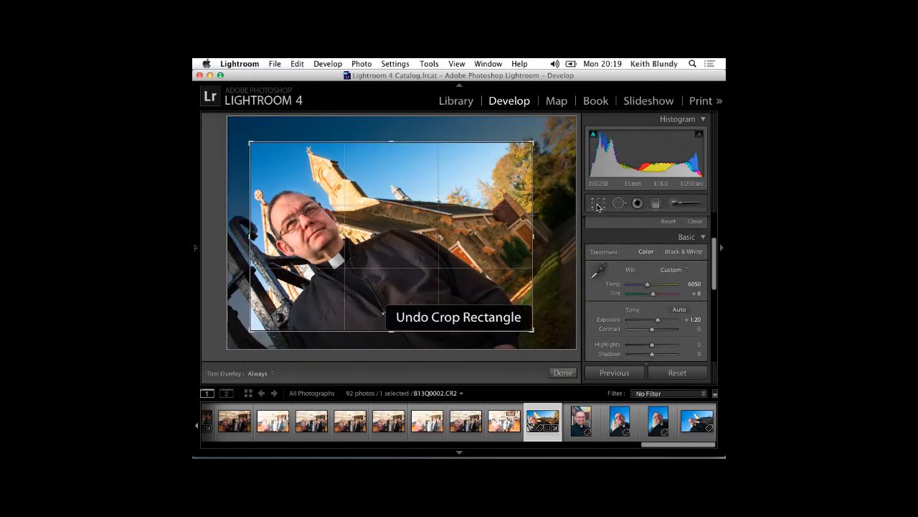
key("super+z")
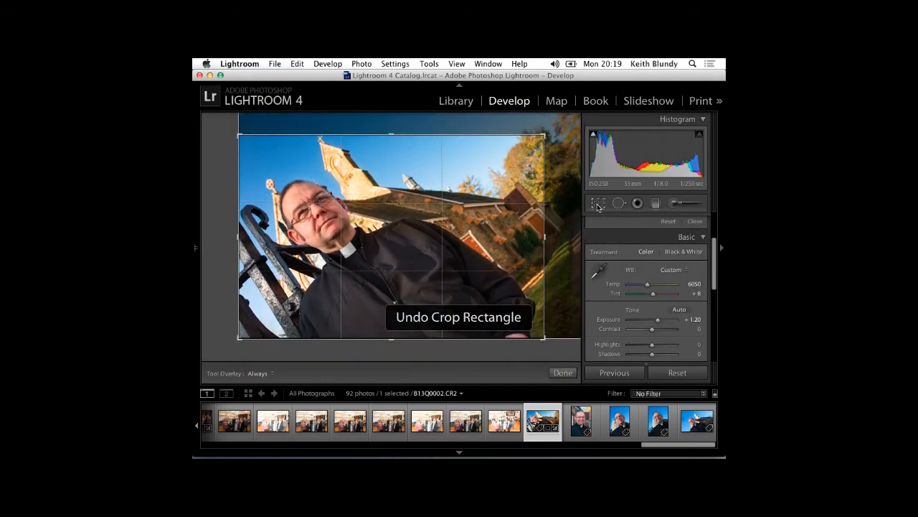
key("super+z")
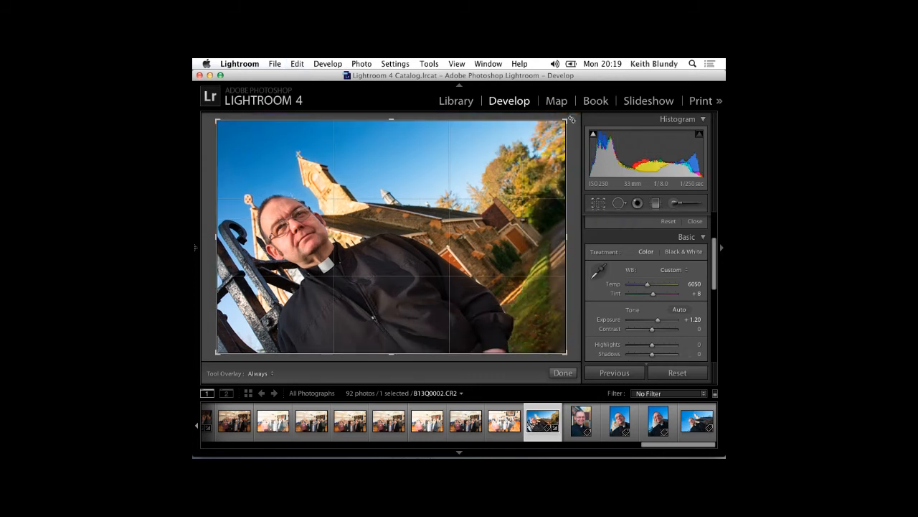
Step: Try rotating the crop to 12.77, 21.98, 3.96 and 20.60 degrees with the history shown, repositioning the photo inside the frame
left_click_drag(573, 117, 589, 163)
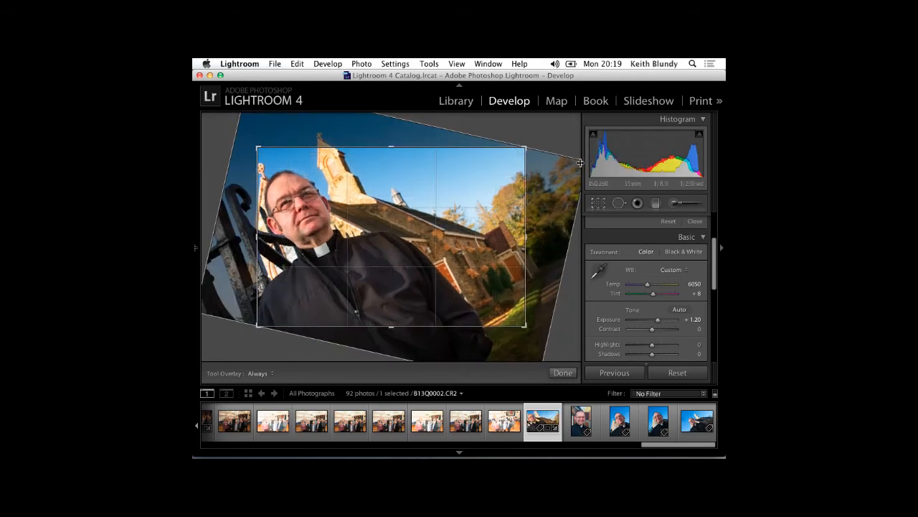
left_click(194, 251)
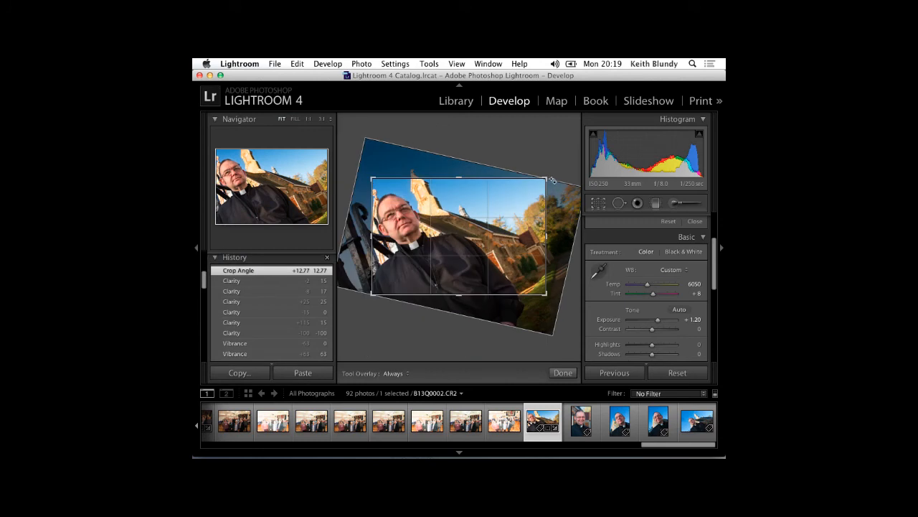
mouse_move(547, 174)
left_mouse_down()
mouse_move(558, 188)
mouse_move(530, 170)
left_mouse_up()
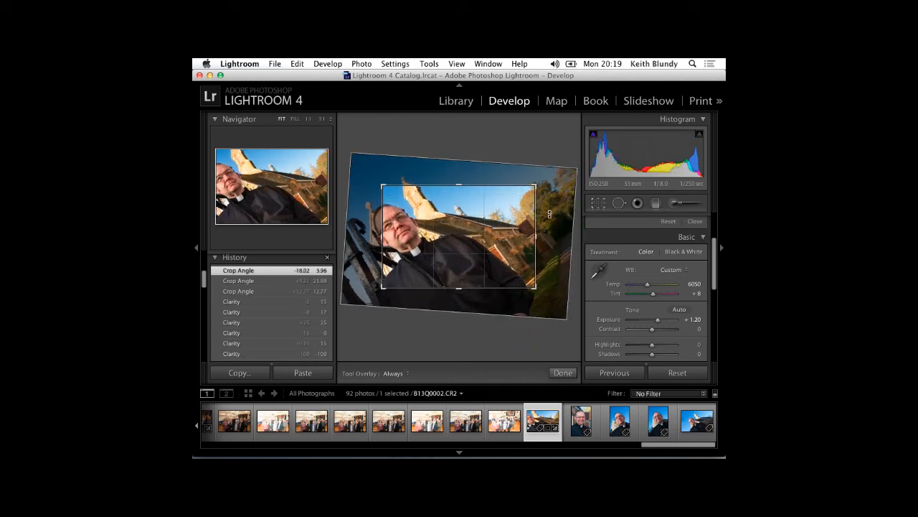
left_click_drag(463, 232, 495, 251)
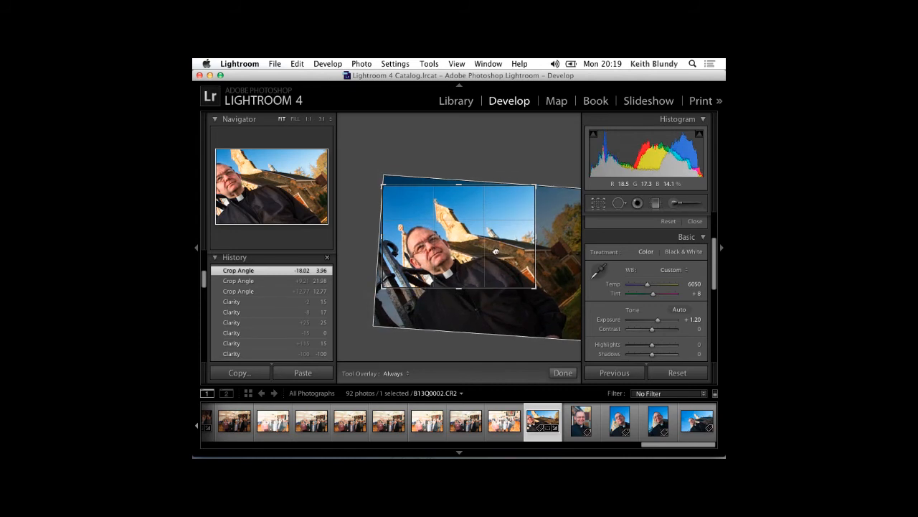
left_click_drag(538, 191, 554, 208)
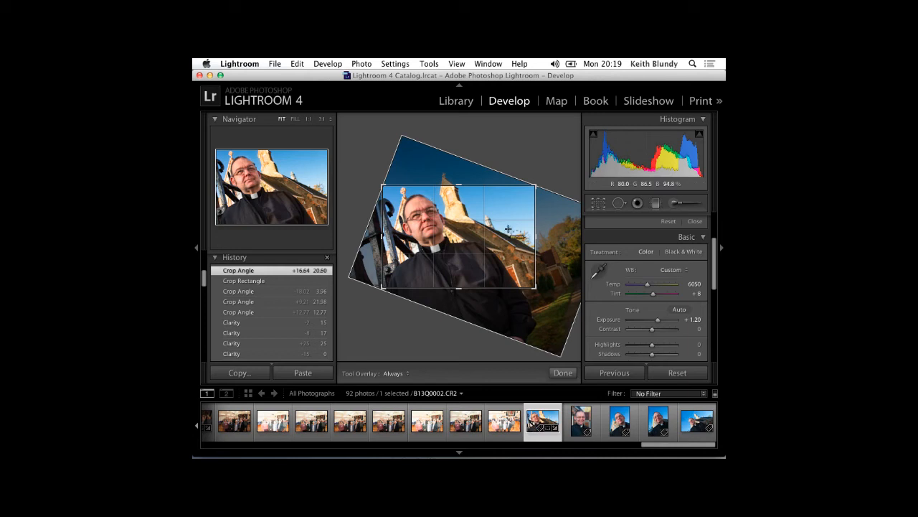
Step: Undo all the crop rotations and repositioning, hide the history, and leave the Crop Overlay
key("super+z")
key("super+z")
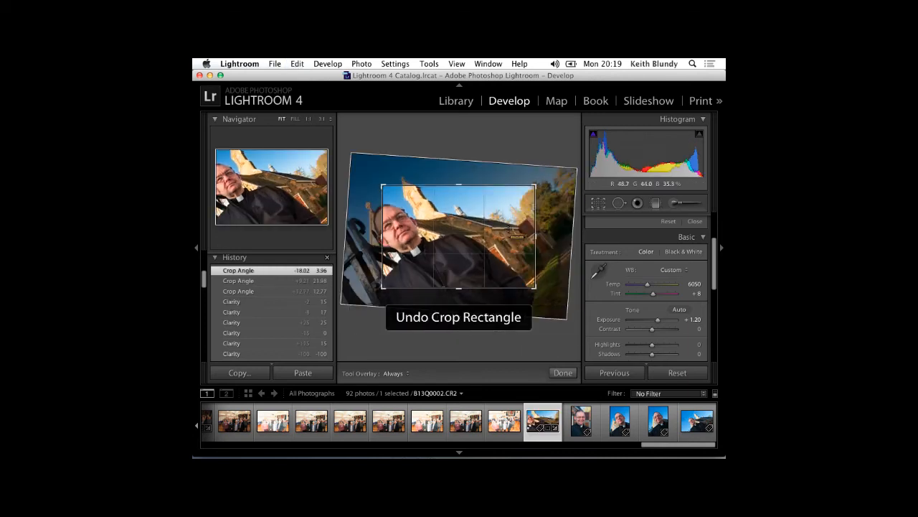
key("super+z")
key("super+z")
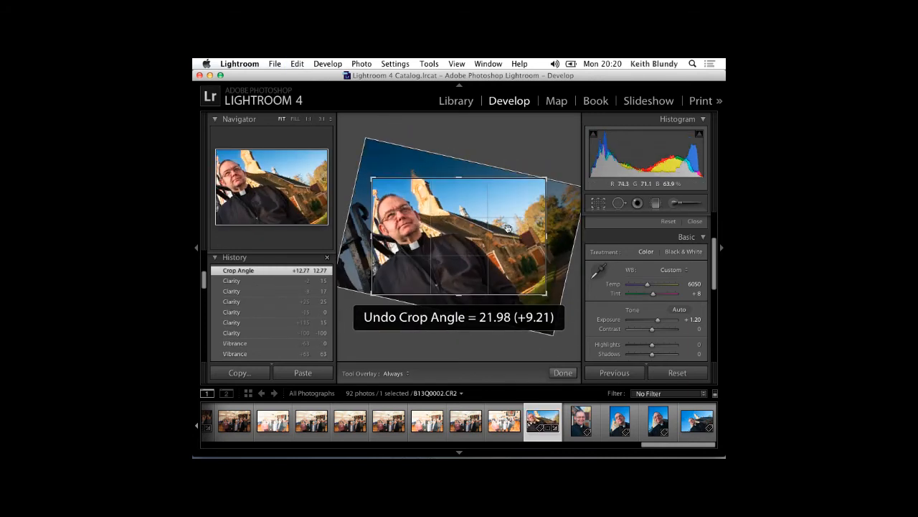
key("super+z")
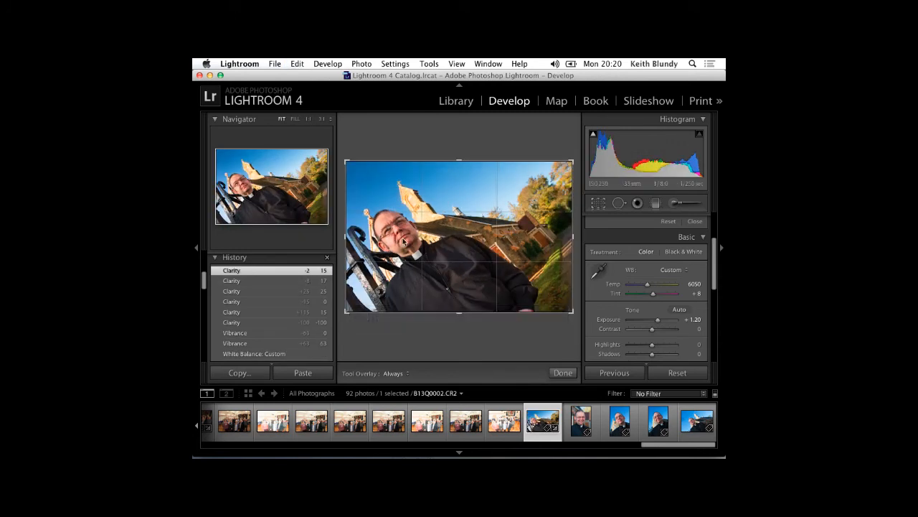
left_click(204, 253)
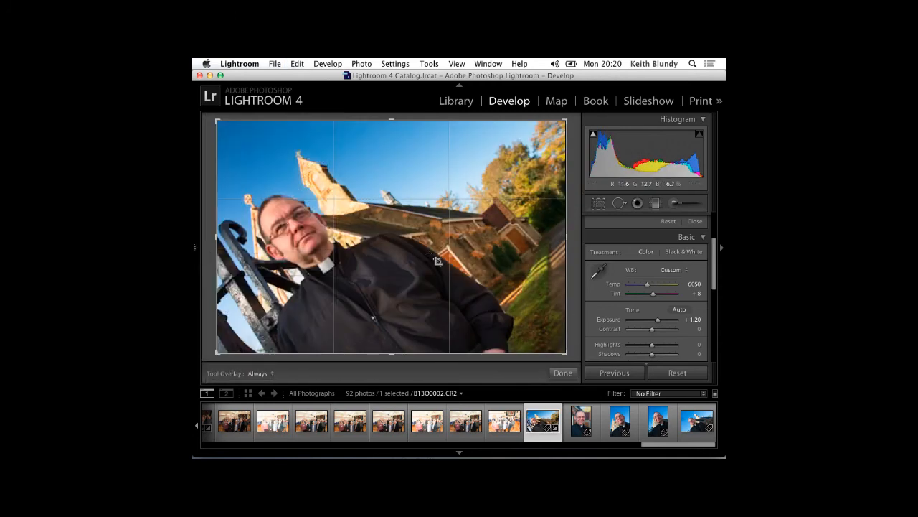
left_click(597, 205)
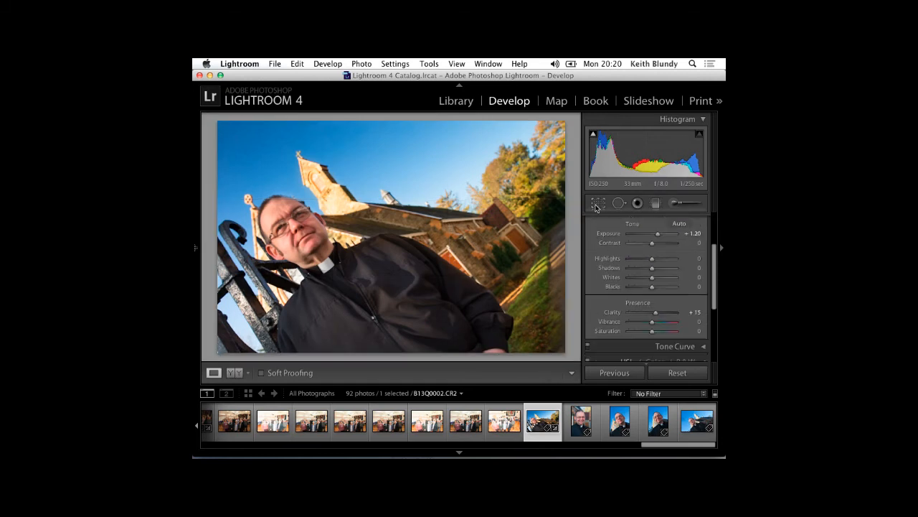
Step: Try a tighter crop around the man and the church with the original aspect ratio locked, and undo it
left_click(597, 205)
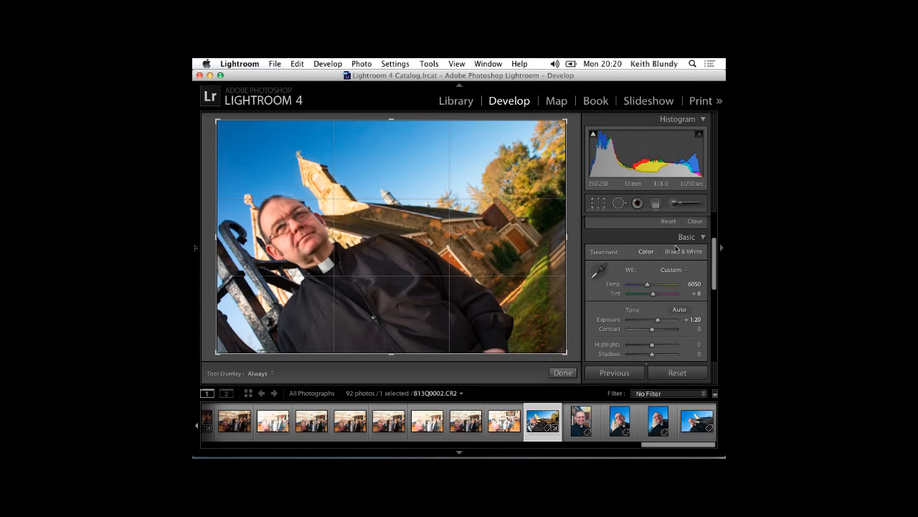
scroll(676, 247, "down", 2)
scroll(676, 248, "up", 4)
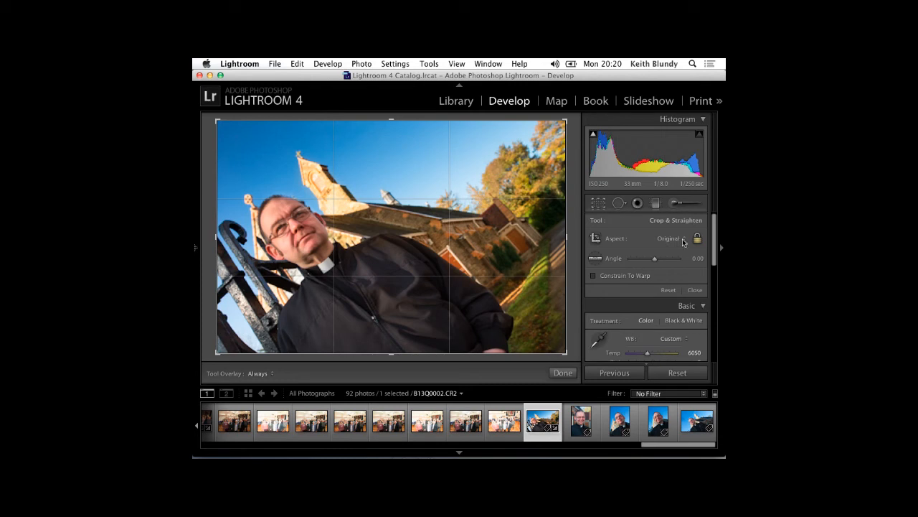
left_click_drag(250, 151, 506, 287)
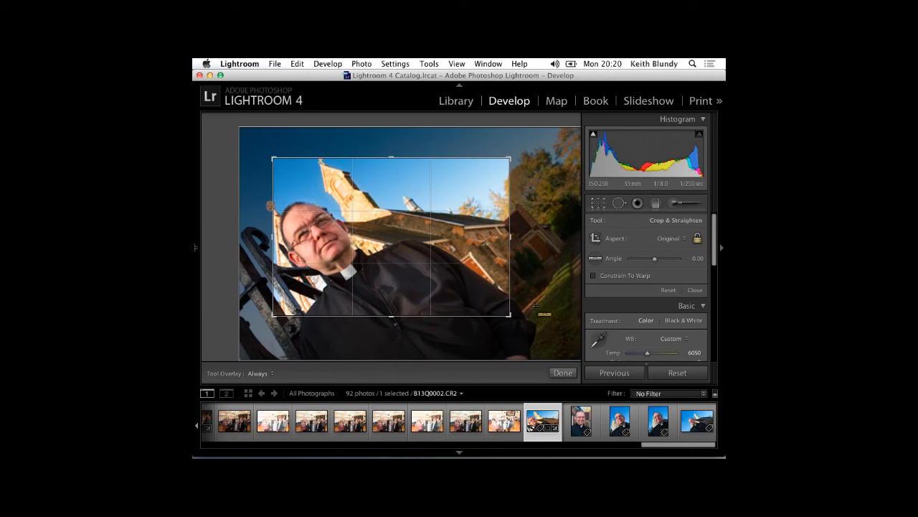
key("super+z")
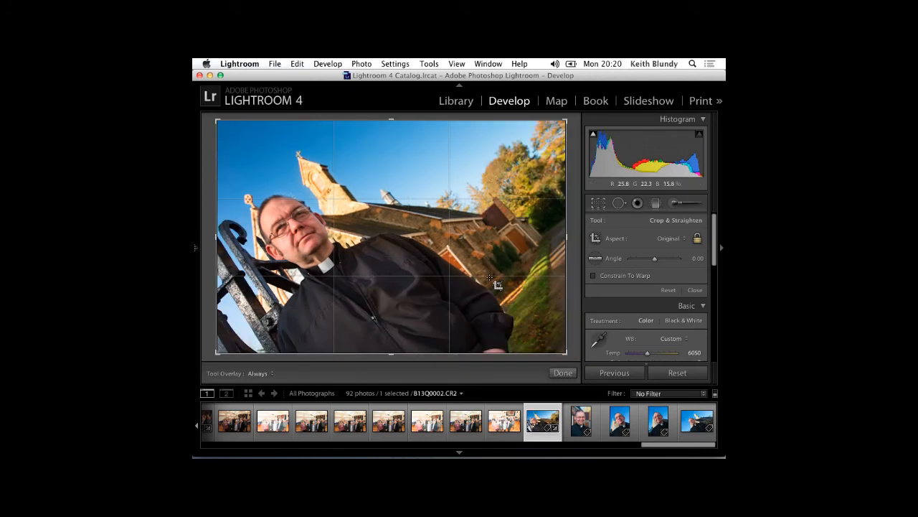
Step: Try a crop with Constrain Aspect Ratio turned off, undo it, and turn the constraint back on
right_click(455, 215)
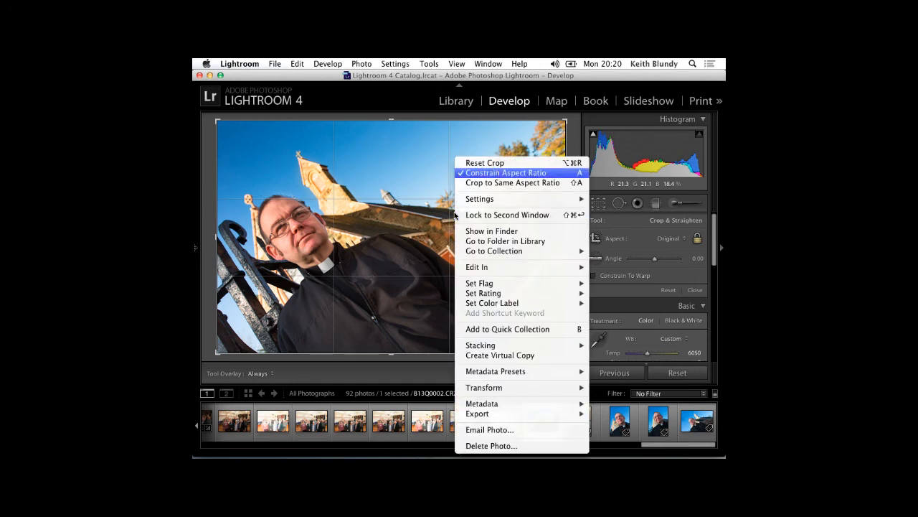
left_click(482, 176)
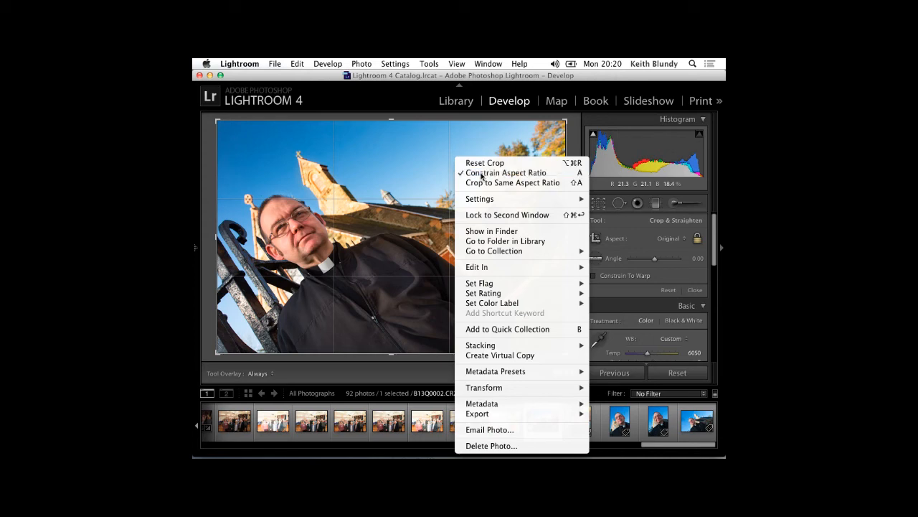
left_click_drag(319, 224, 361, 256)
key("super+z")
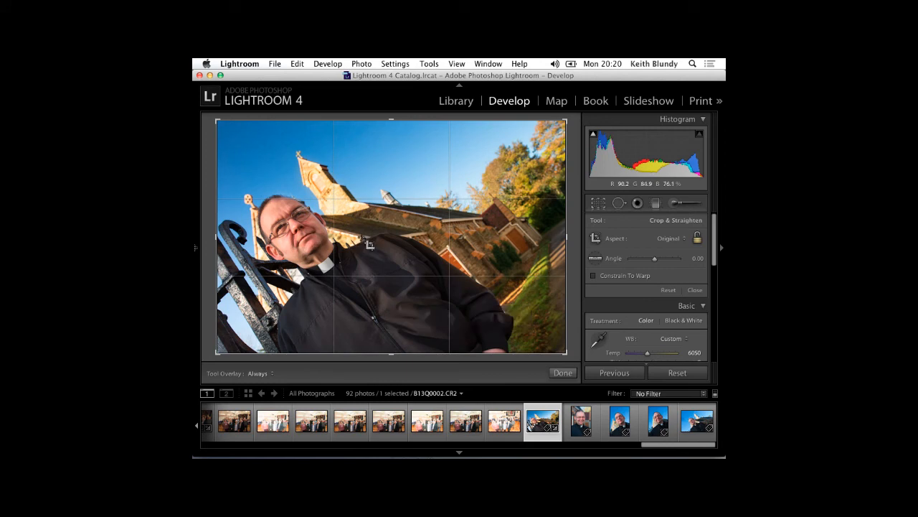
right_click(363, 157)
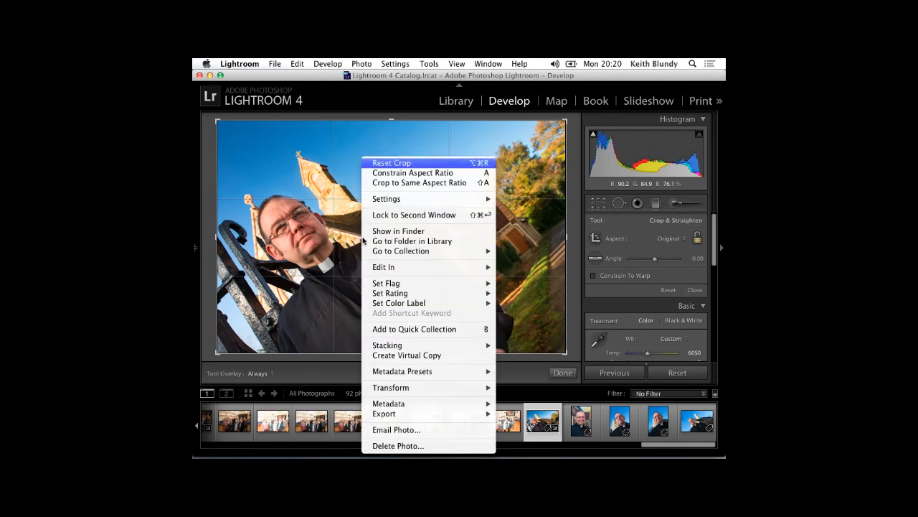
left_click(388, 177)
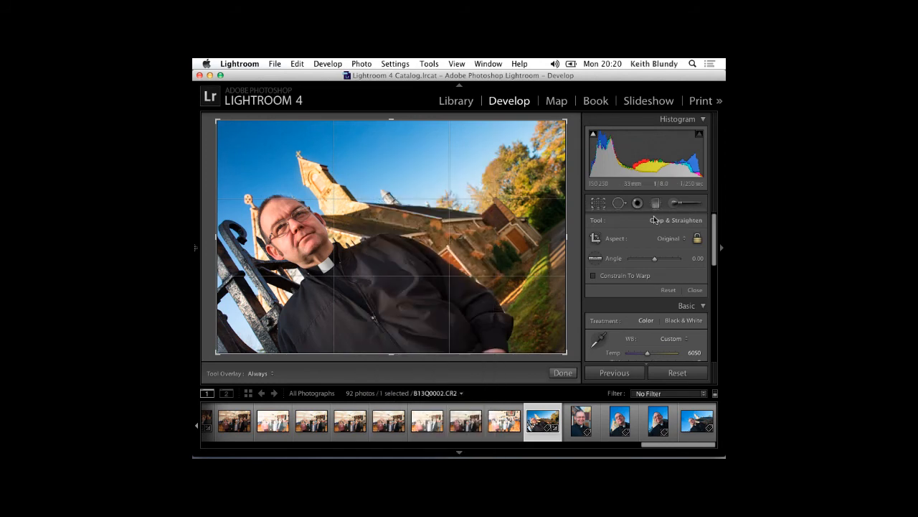
Step: Try a custom crop aspect ratio of 2.112 x 8.234
left_click(671, 237)
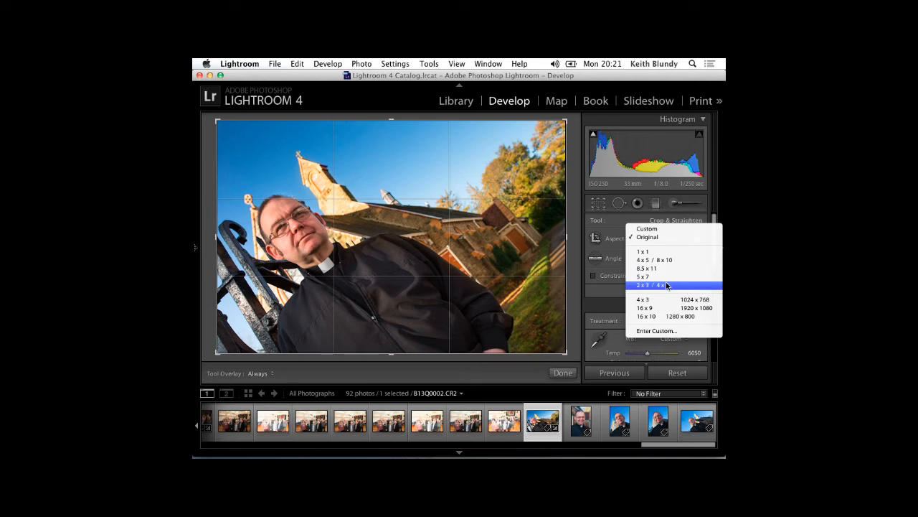
left_click(670, 331)
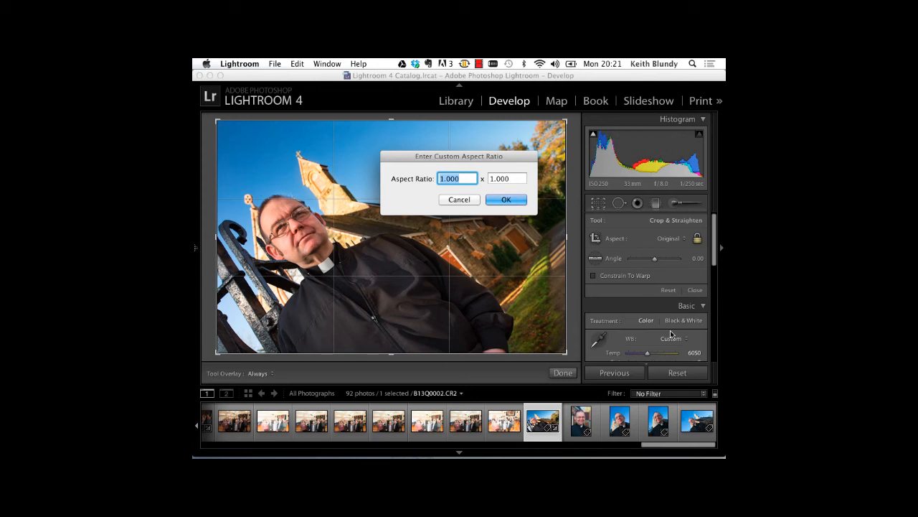
type("2.112")
key("Tab")
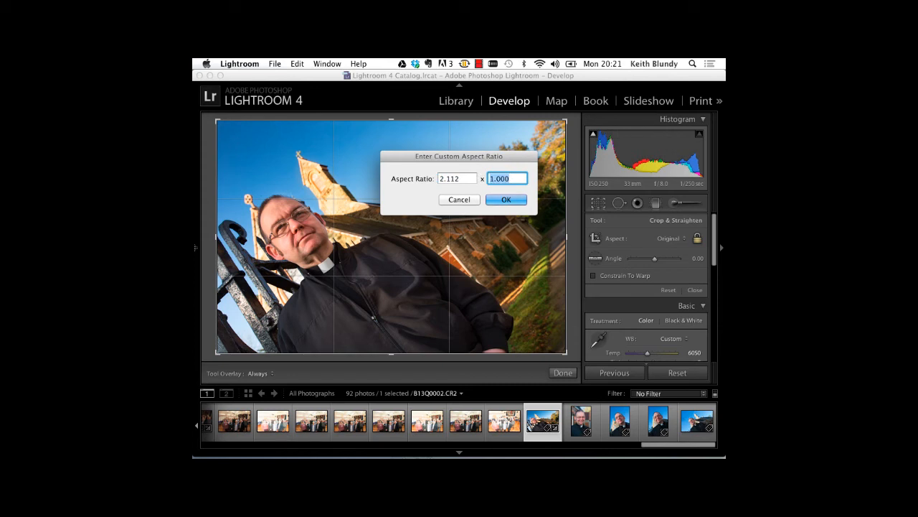
type("8.234")
left_click(511, 200)
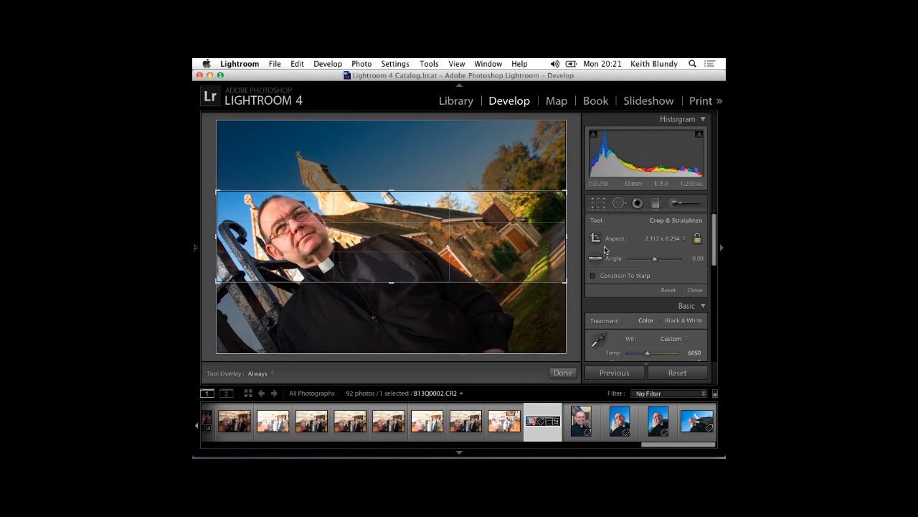
Step: Undo the custom aspect ratio crop and leave the Crop Overlay
left_click(686, 240)
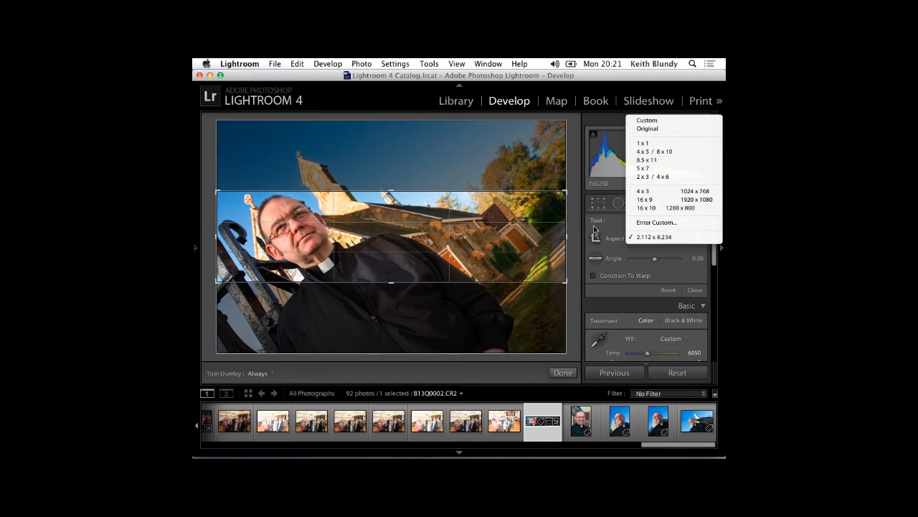
left_click(605, 203)
key("super+z")
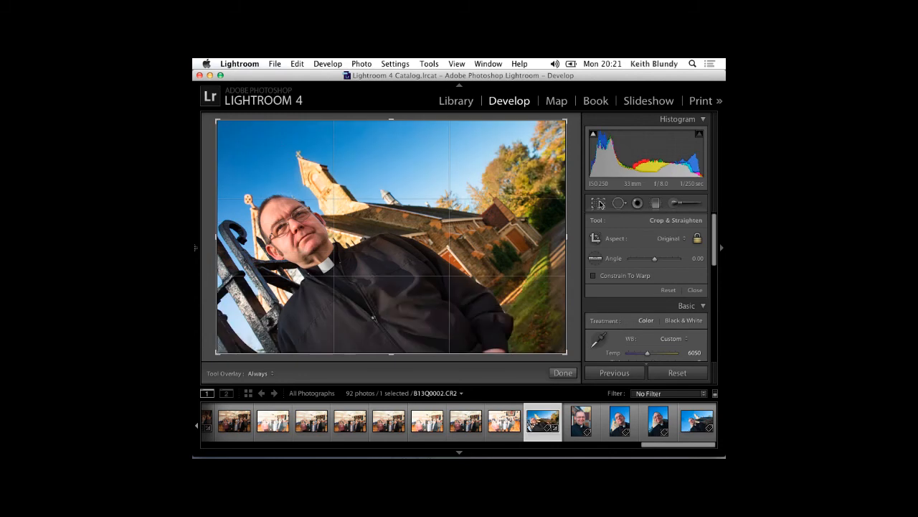
left_click(599, 203)
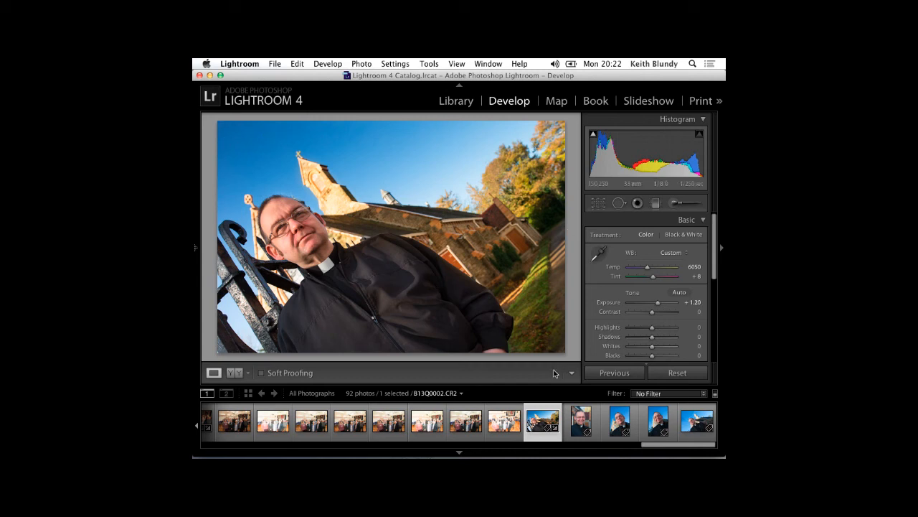
Step: In the Effects settings, try a post-crop vignetting amount of +70 and set it to -28
scroll(642, 323, "down", 4)
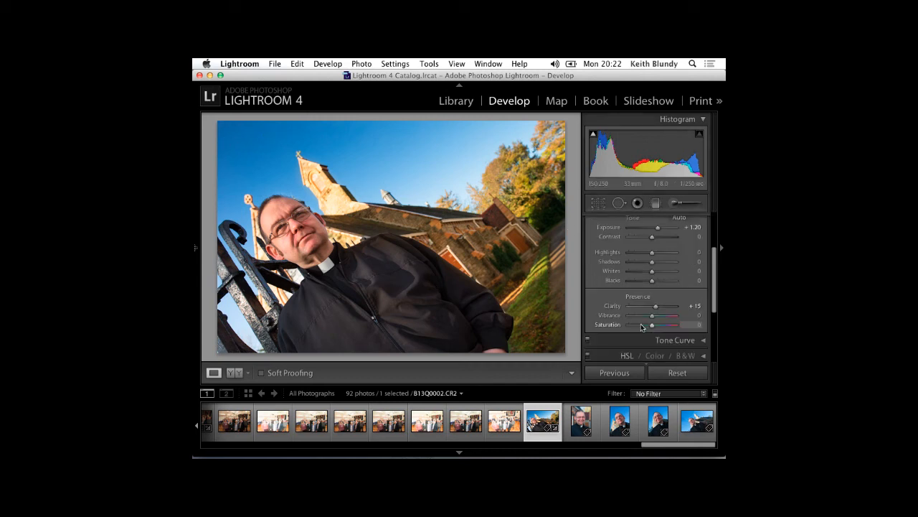
scroll(643, 327, "down", 3)
scroll(643, 326, "down", 2)
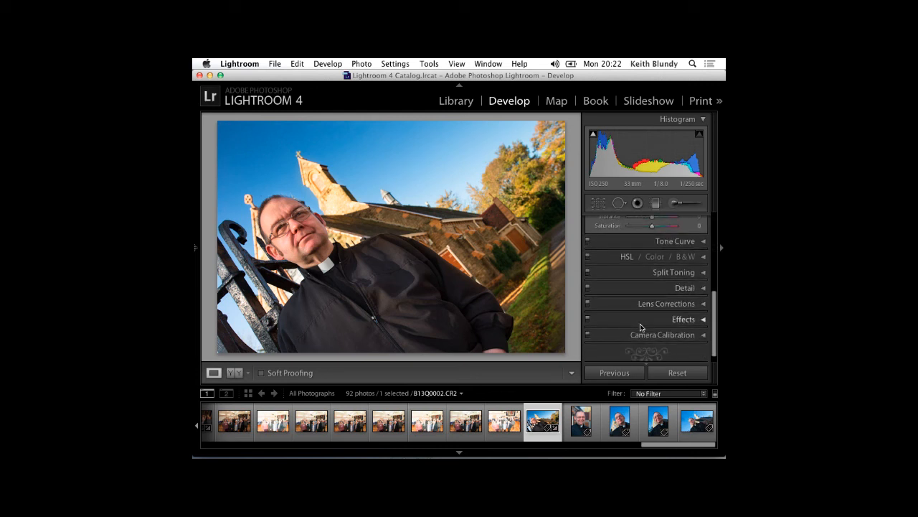
left_click(703, 319)
scroll(685, 306, "down", 1)
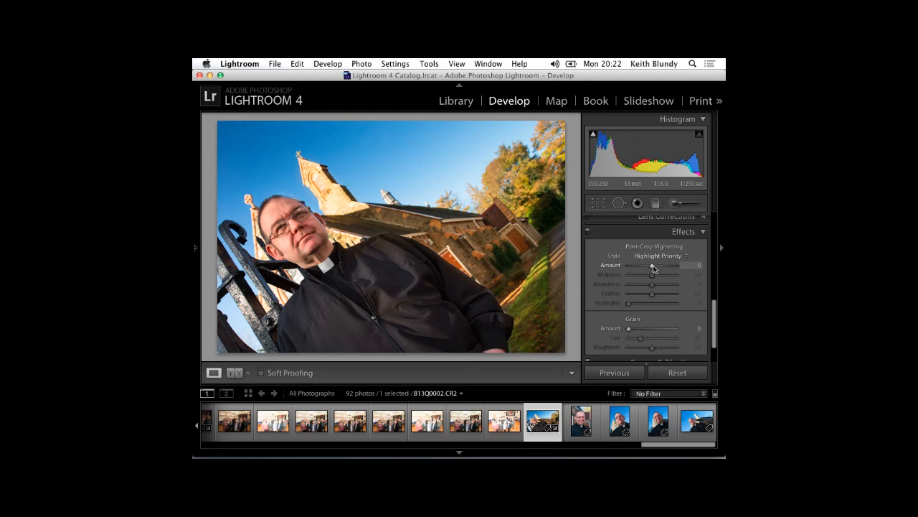
mouse_move(653, 265)
left_mouse_down()
mouse_move(679, 256)
mouse_move(654, 271)
mouse_move(669, 268)
left_mouse_up()
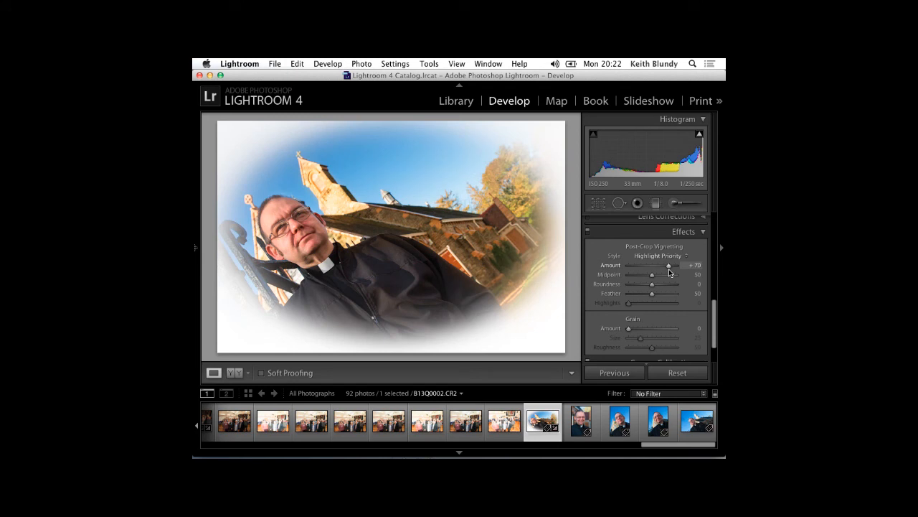
left_click_drag(668, 269, 645, 268)
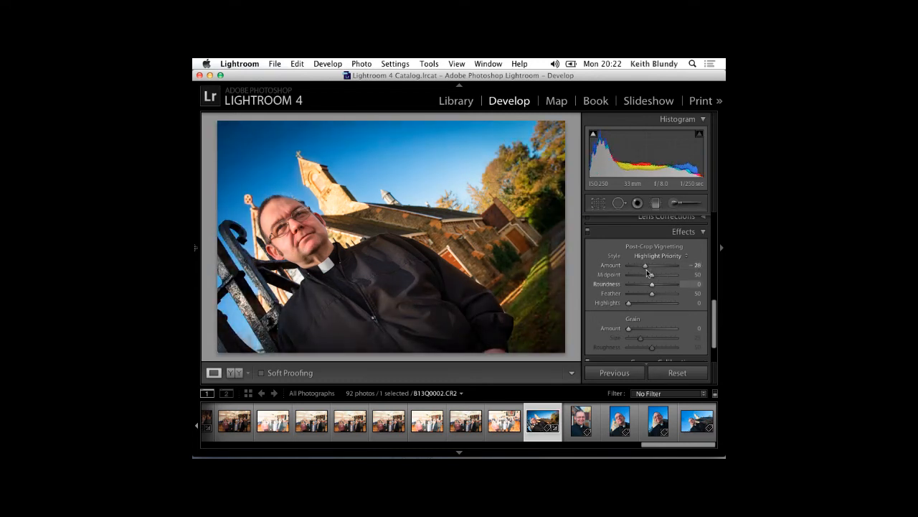
Step: Refine the post-crop vignette with midpoint 64, roundness +25, feather 57 and amount -13
left_click_drag(650, 275, 658, 277)
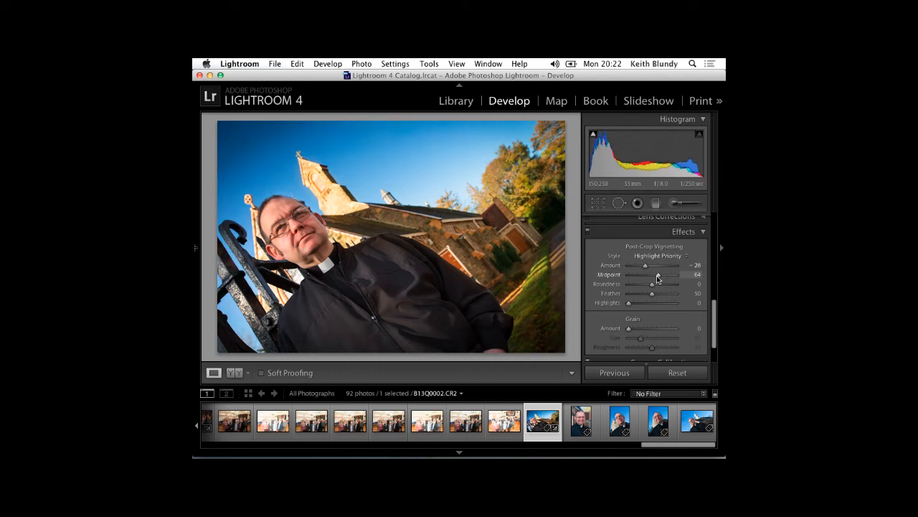
left_click_drag(651, 284, 661, 289)
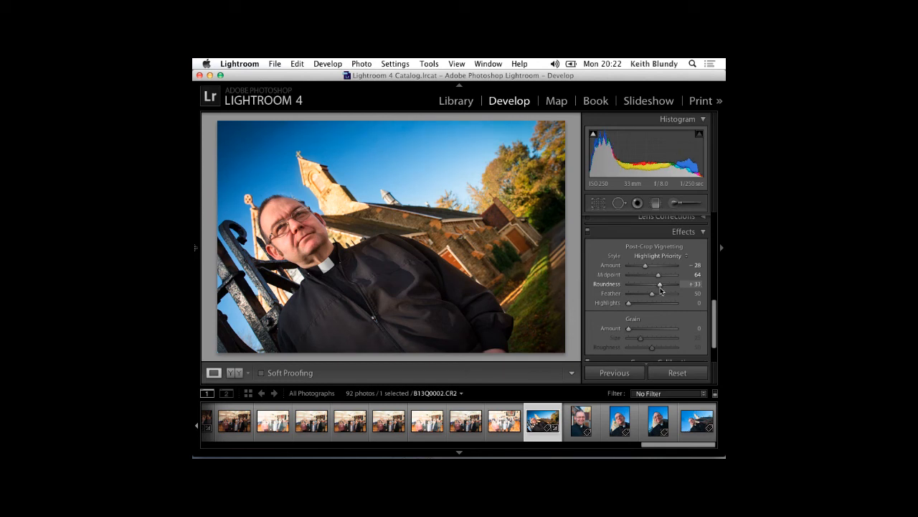
mouse_move(652, 295)
left_mouse_down()
mouse_move(662, 296)
mouse_move(655, 290)
left_mouse_up()
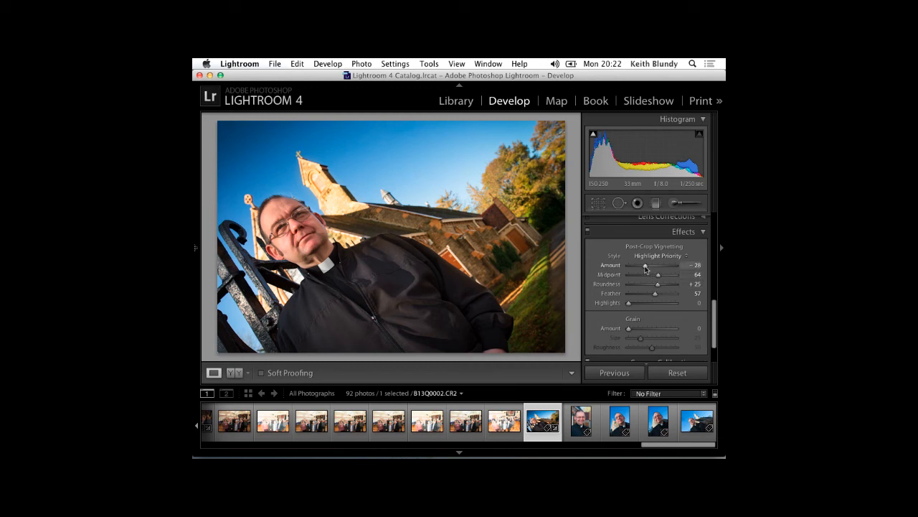
left_click_drag(645, 266, 649, 266)
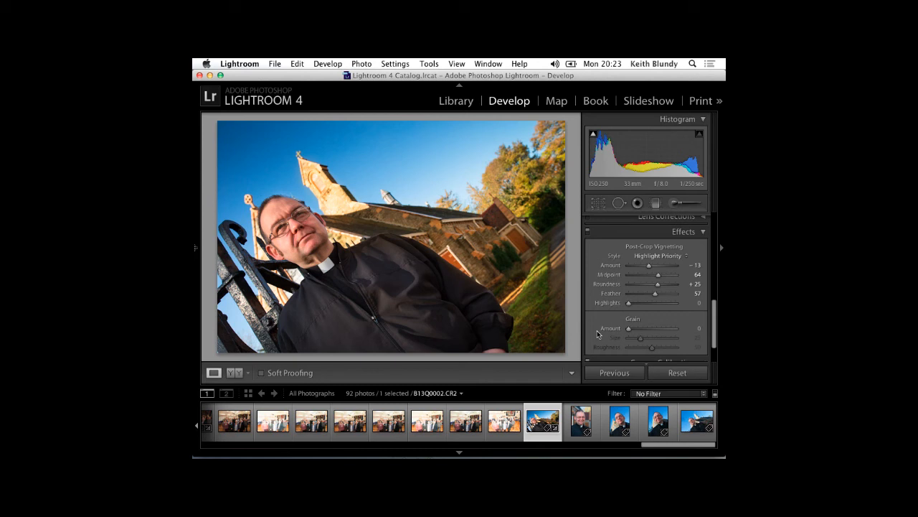
Step: Show the photo's edit history and review its entries from the latest vignette change back to the import
left_click(195, 249)
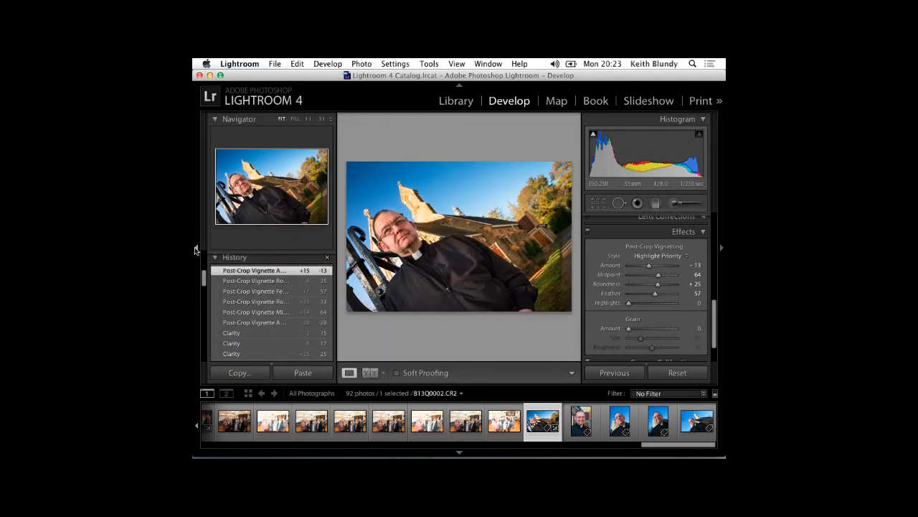
scroll(277, 311, "down", 10)
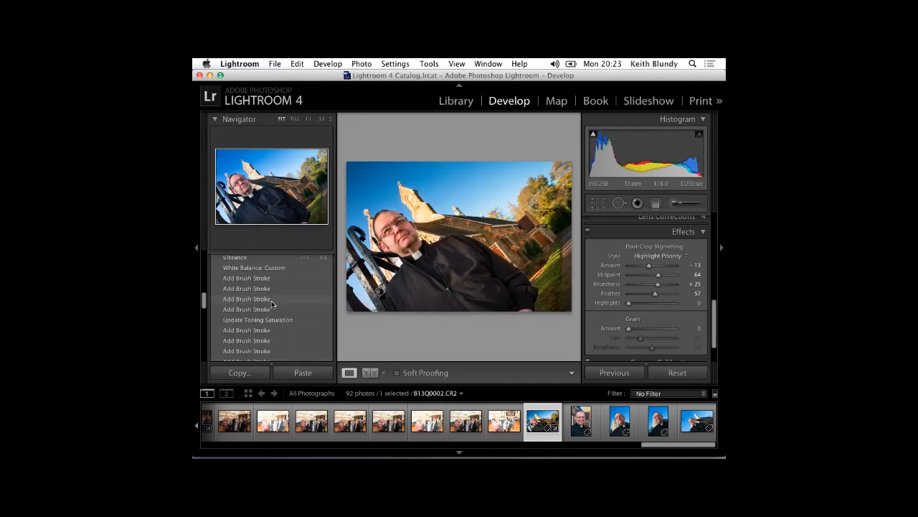
scroll(277, 311, "up", 6)
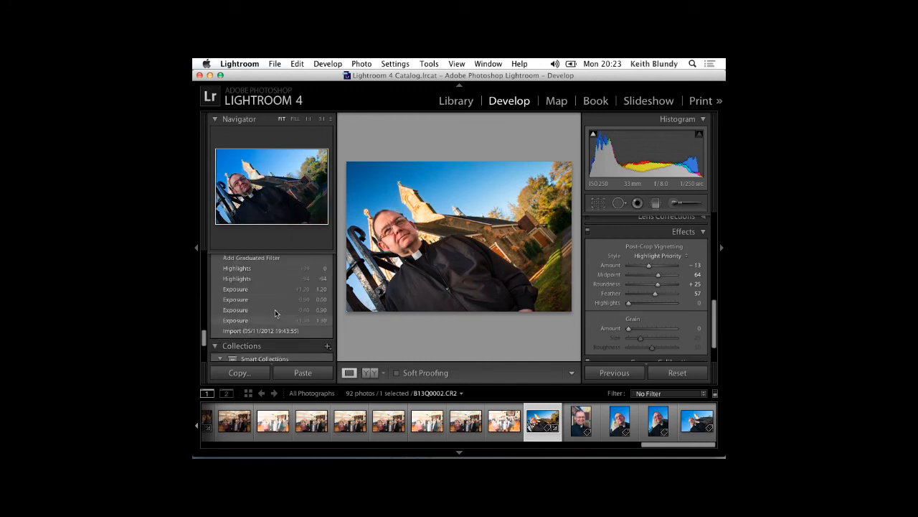
scroll(276, 305, "up", 3)
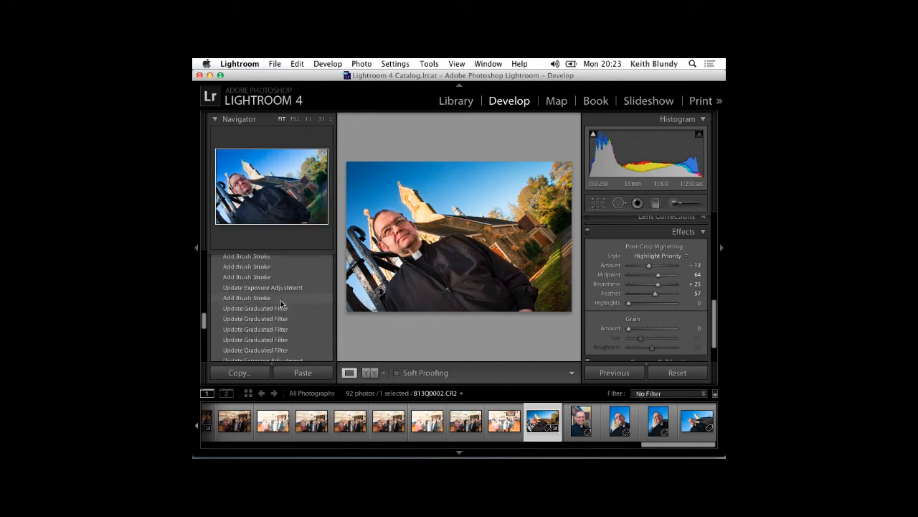
scroll(287, 310, "up", 3)
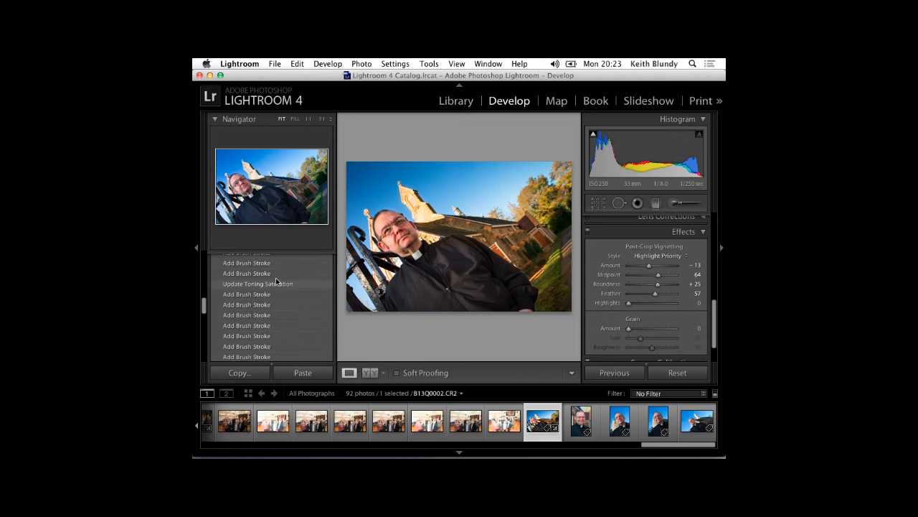
scroll(276, 280, "up", 5)
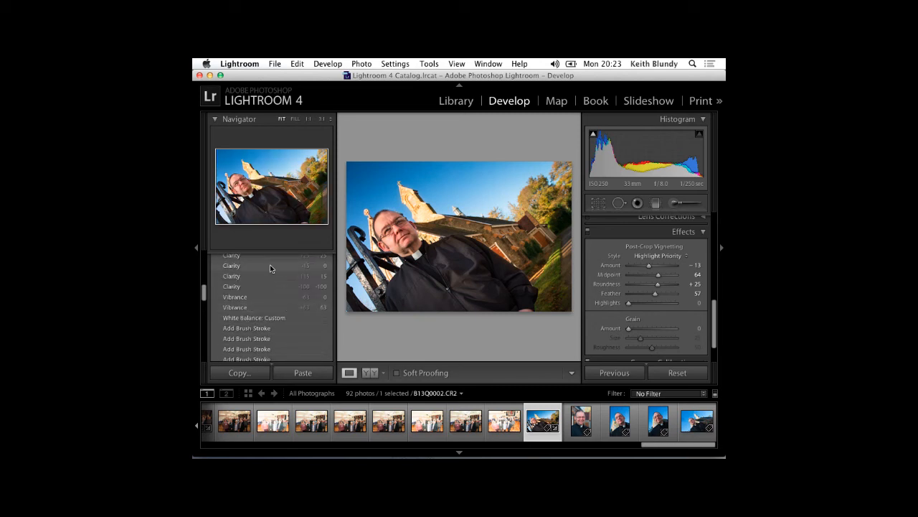
scroll(278, 294, "up", 1)
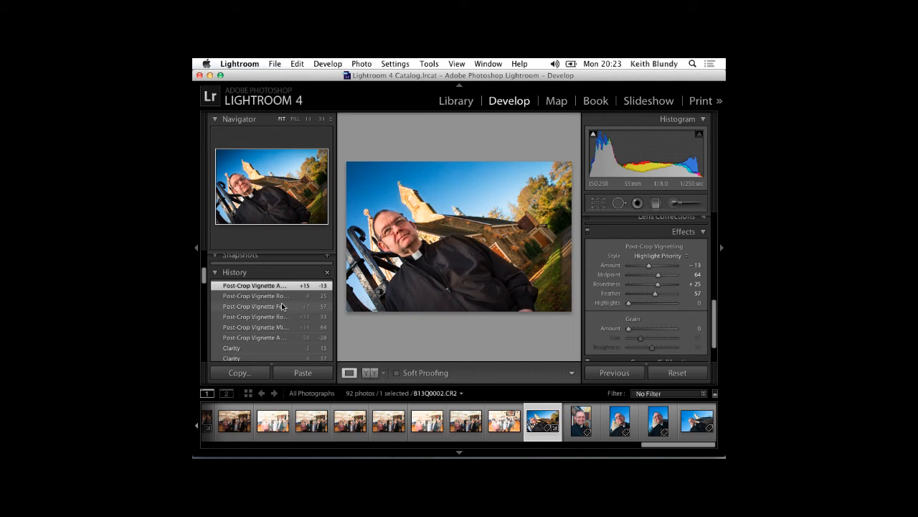
scroll(282, 306, "down", 10)
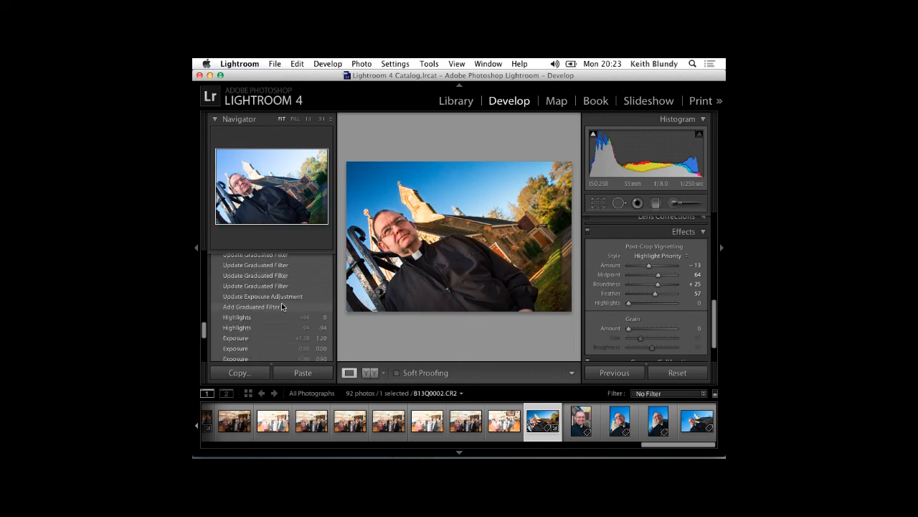
scroll(282, 307, "down", 5)
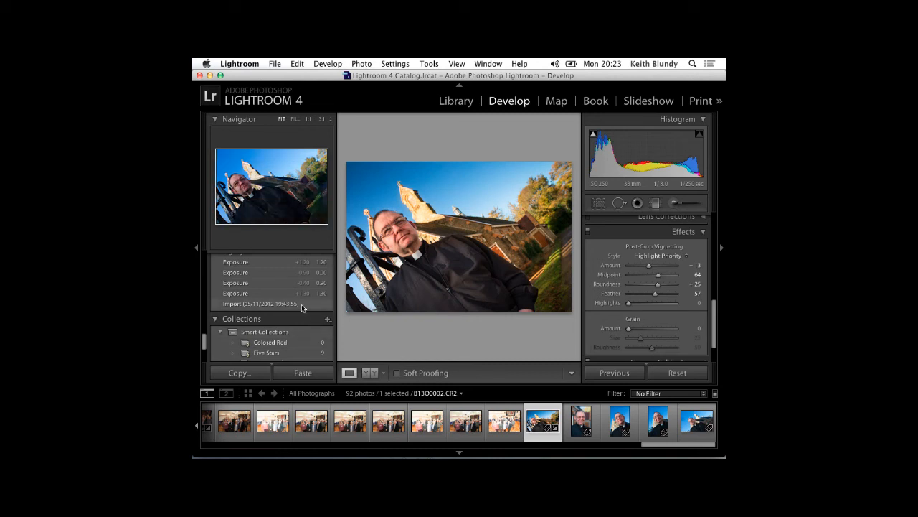
scroll(303, 312, "up", 10)
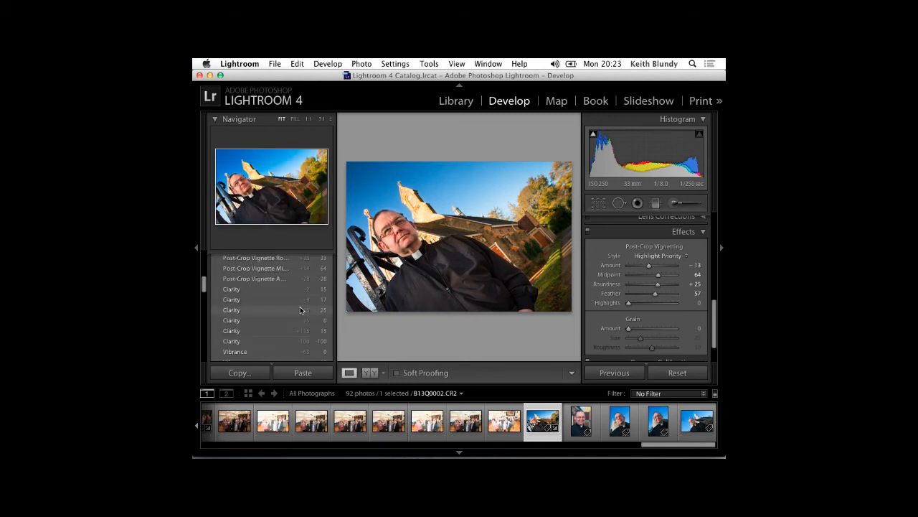
Step: Hide the Navigator and History to enlarge the photo, and open the export settings for it
left_click(197, 248)
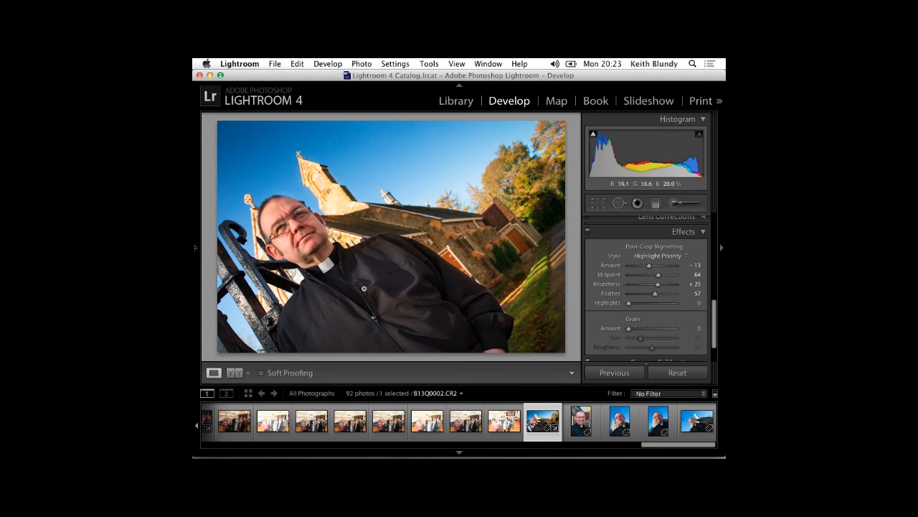
right_click(355, 200)
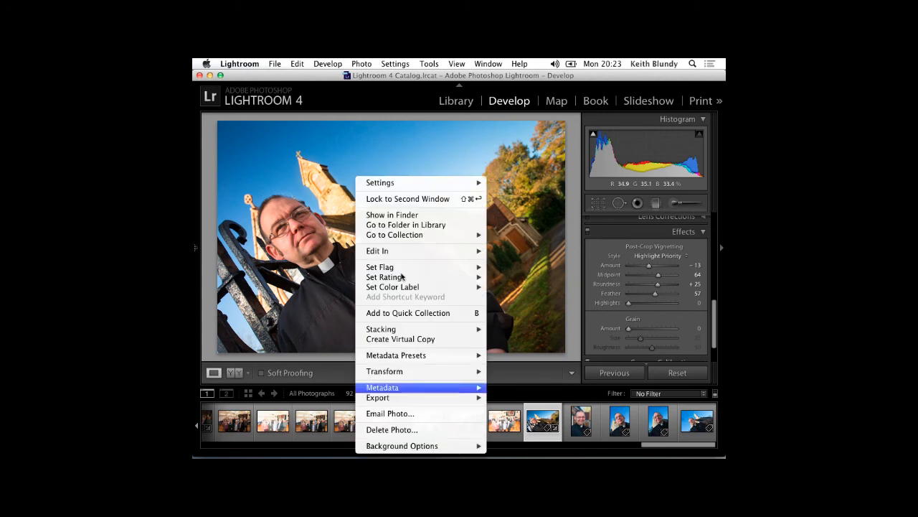
mouse_move(406, 401)
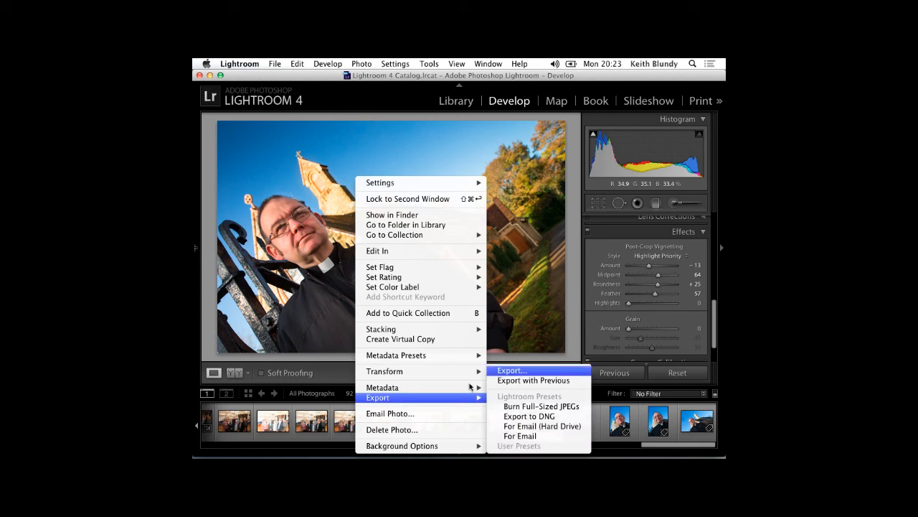
left_click(267, 82)
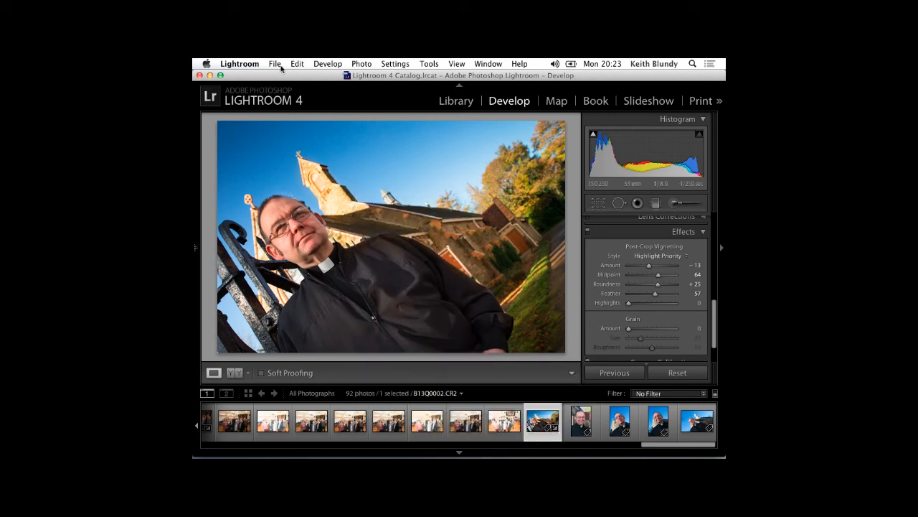
left_click(276, 66)
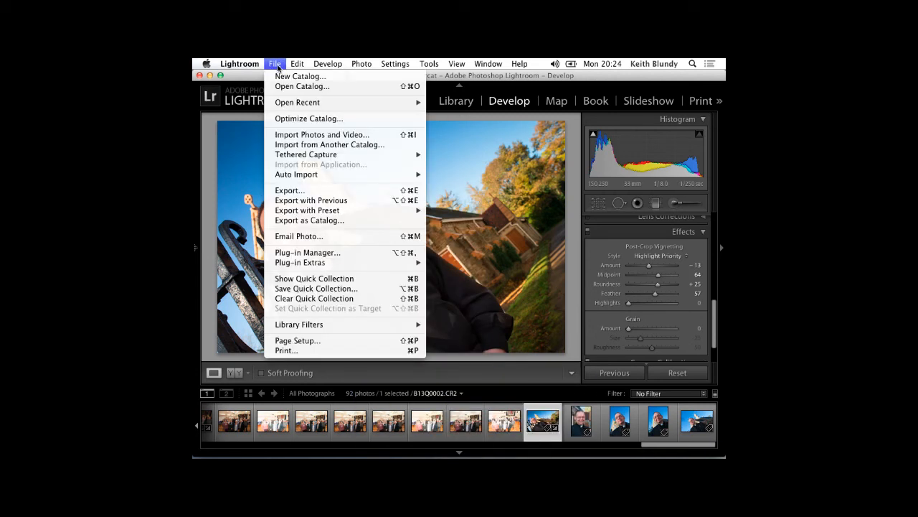
left_click(311, 190)
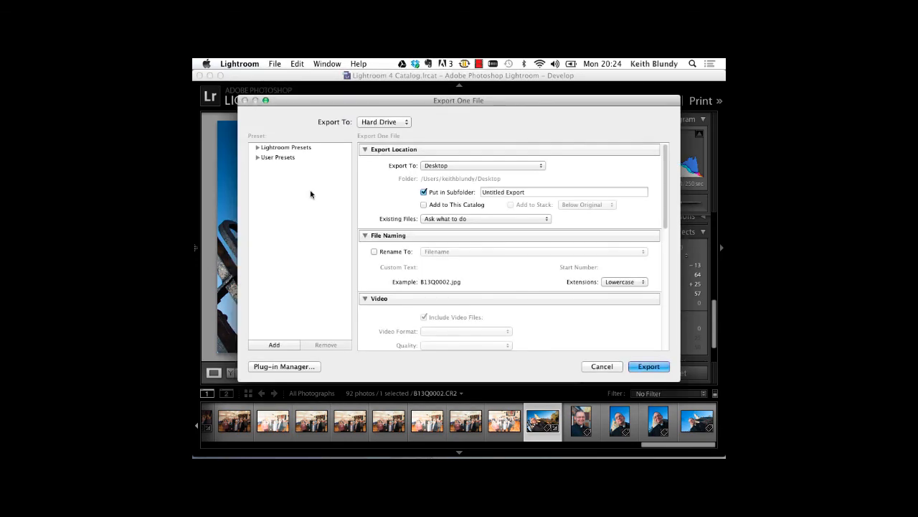
Step: Set the export to the hard drive, in the same folder as the original photo, inside a subfolder named Develops
left_click(258, 147)
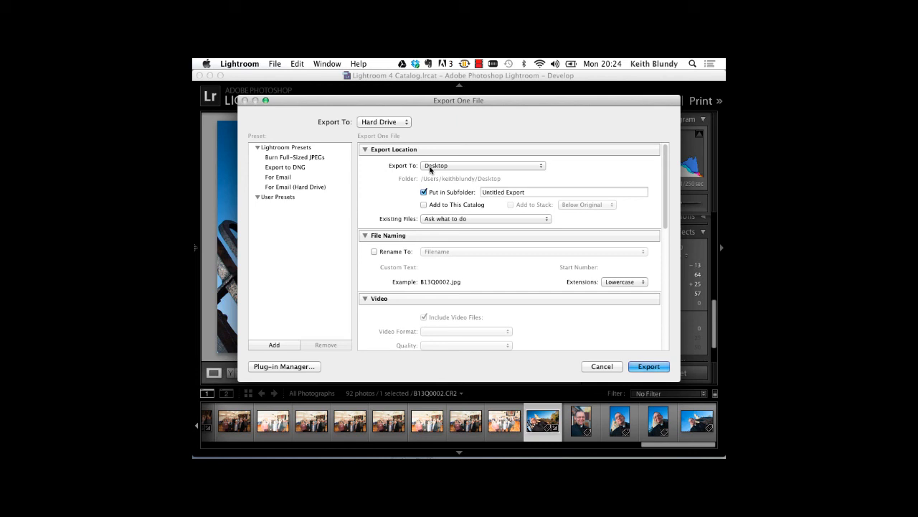
left_click(388, 129)
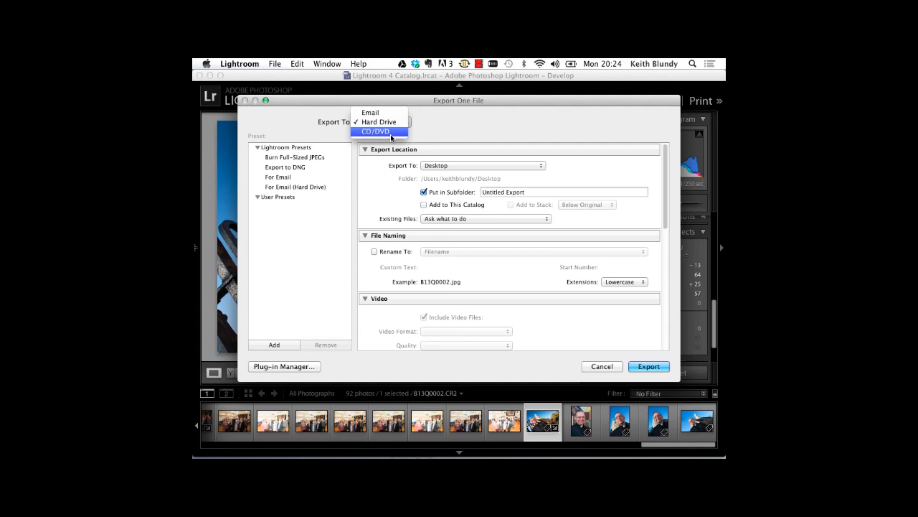
left_click(387, 122)
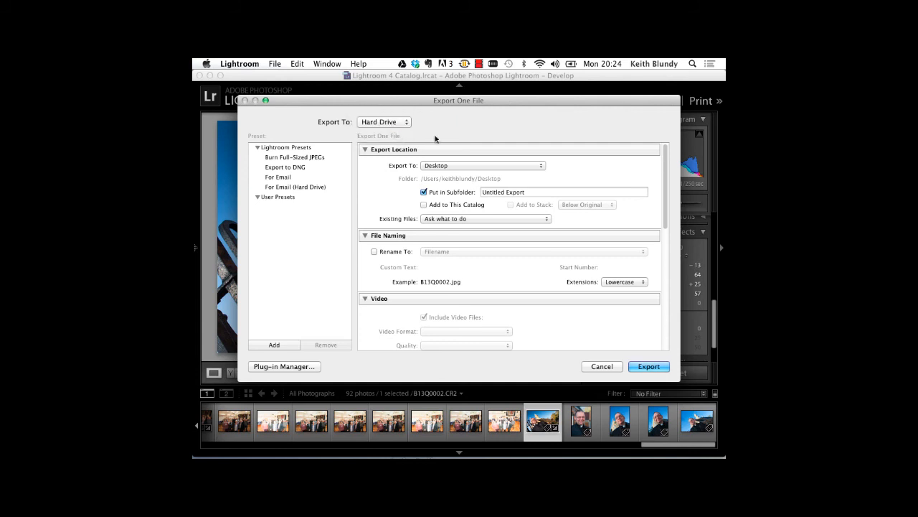
left_click(462, 166)
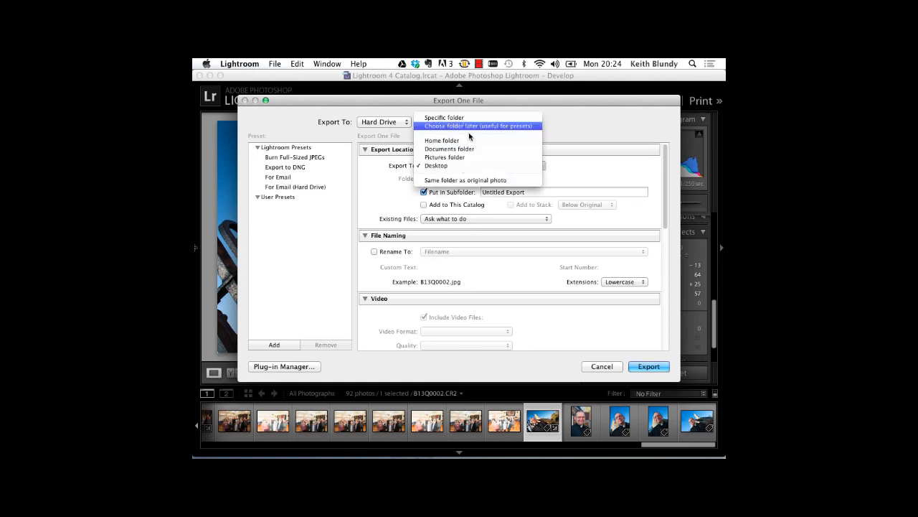
left_click(471, 181)
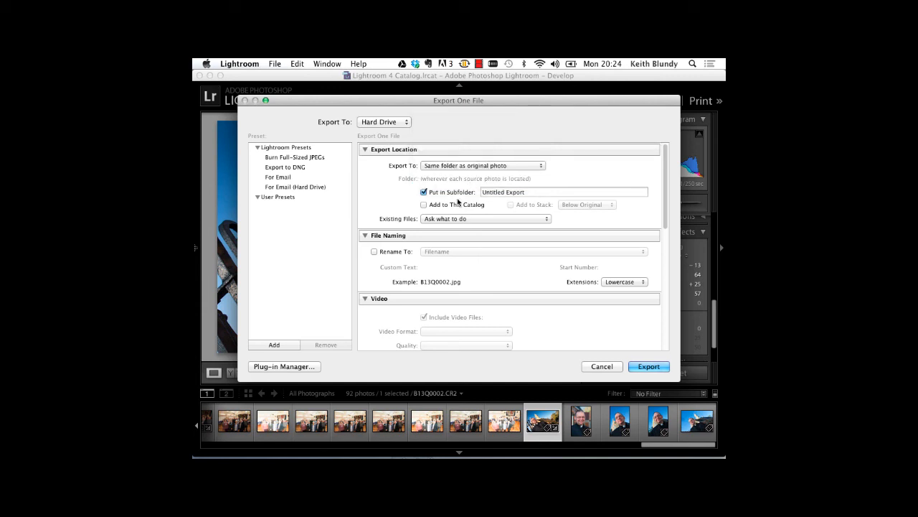
left_click(478, 194)
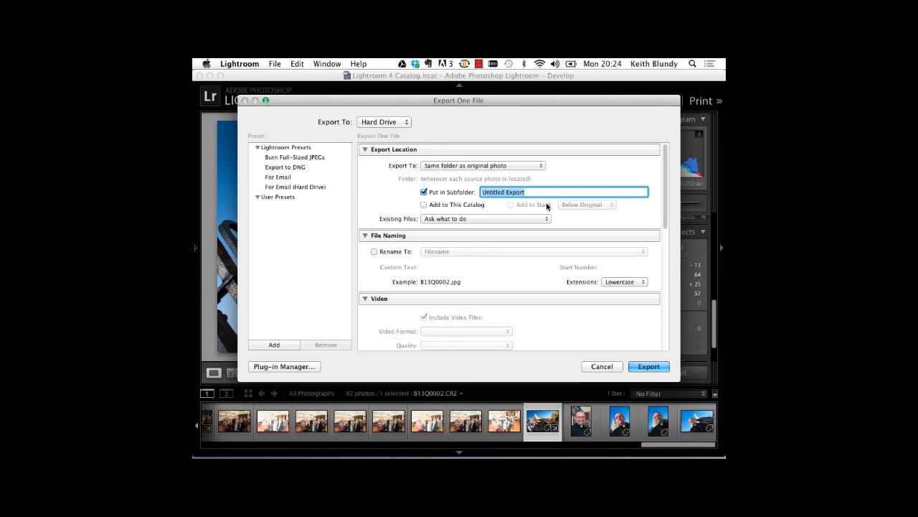
type("Develops")
Step: Keep JPEG as the export image format and set its quality to 80
scroll(455, 268, "down", 5)
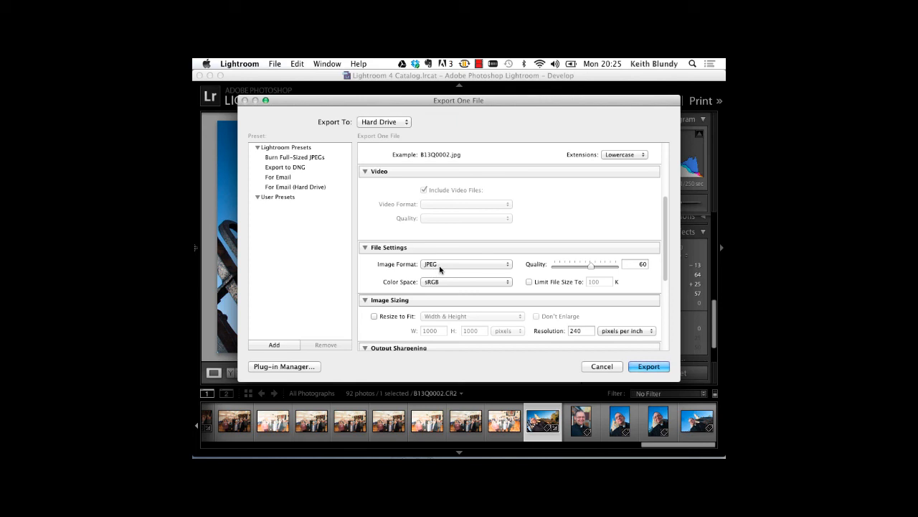
left_click(440, 269)
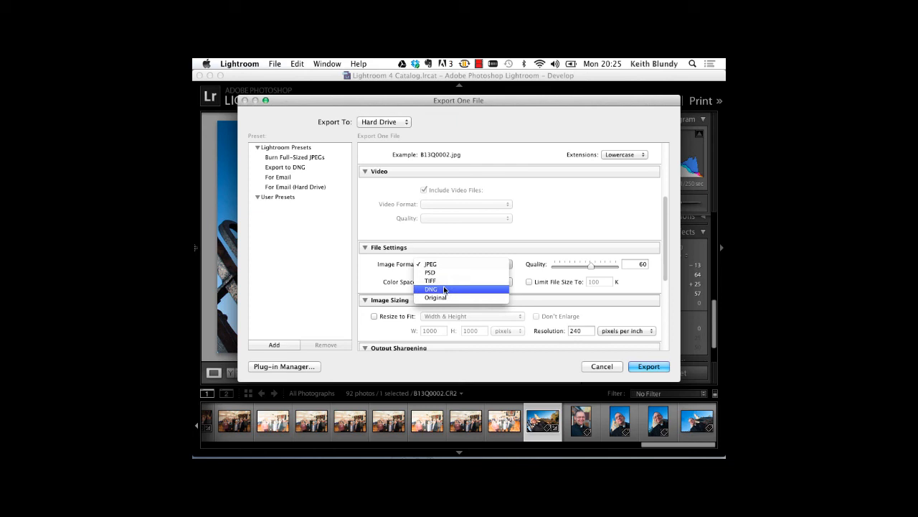
left_click(431, 264)
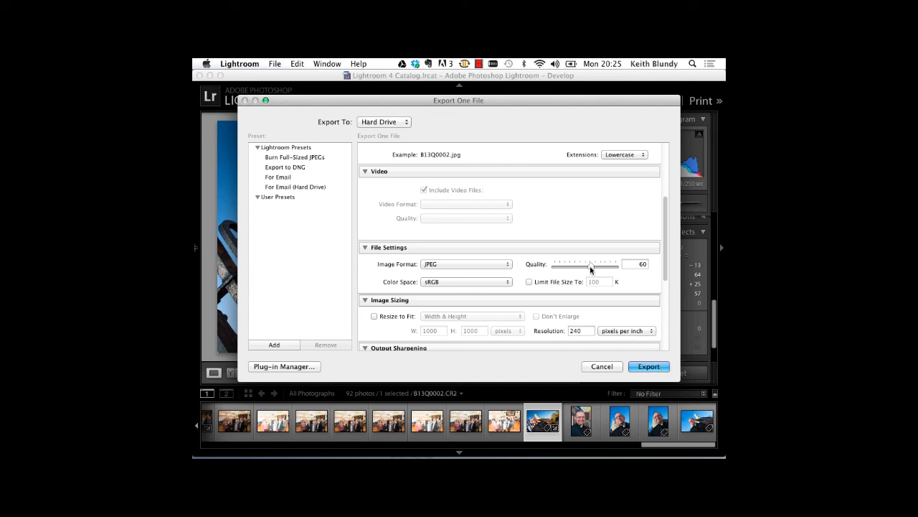
left_click_drag(591, 269, 602, 269)
scroll(460, 282, "down", 3)
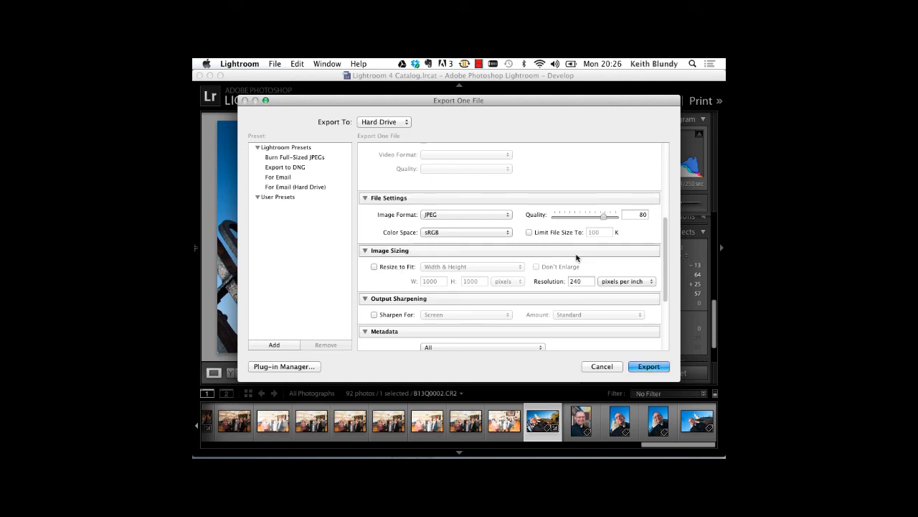
Step: Close the export settings and check the photo's pixel dimensions in its Library metadata
left_click_drag(550, 98, 489, 265)
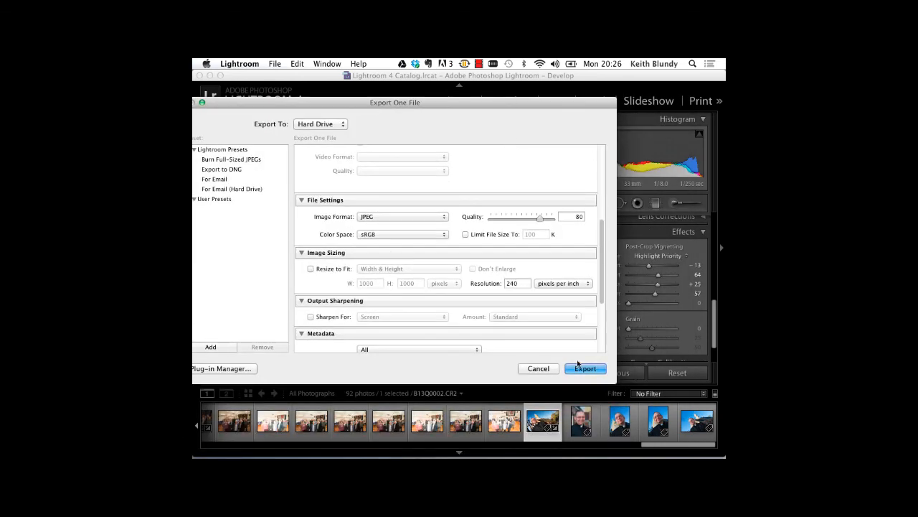
left_click(553, 368)
scroll(666, 324, "down", 2)
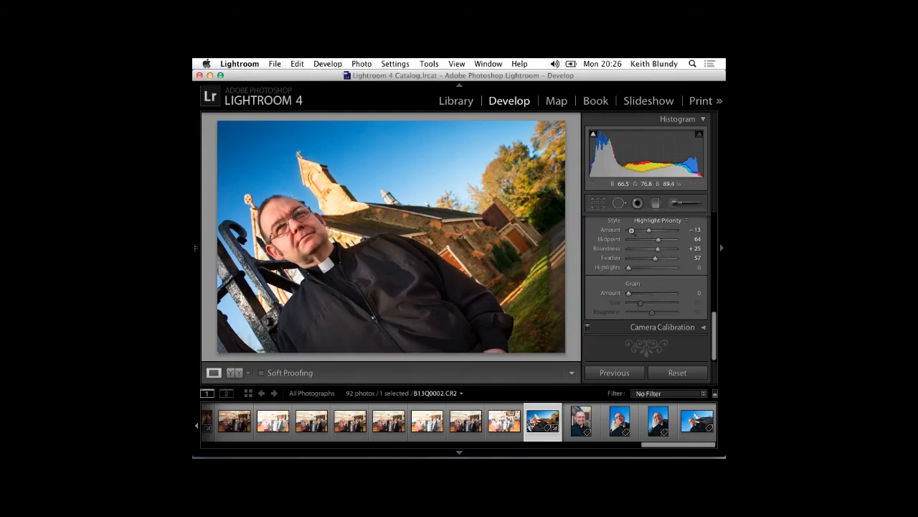
left_click(465, 103)
scroll(660, 268, "down", 3)
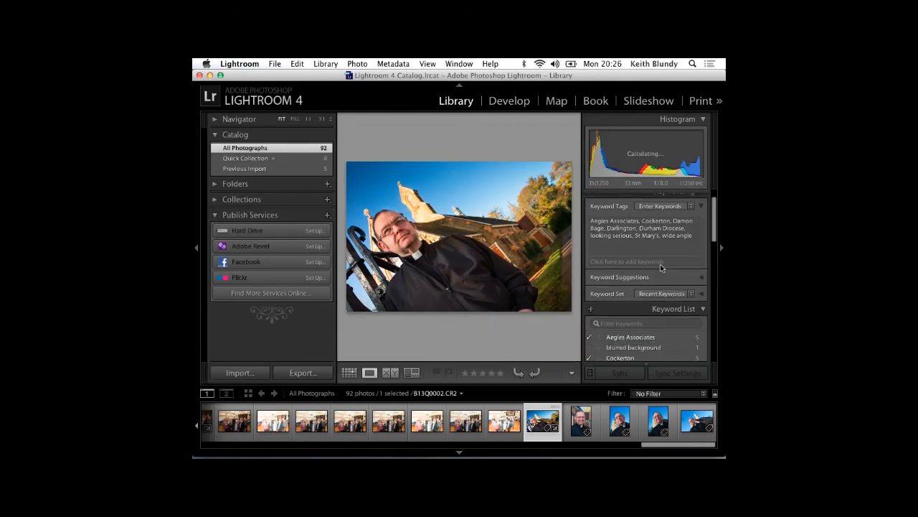
scroll(661, 269, "down", 10)
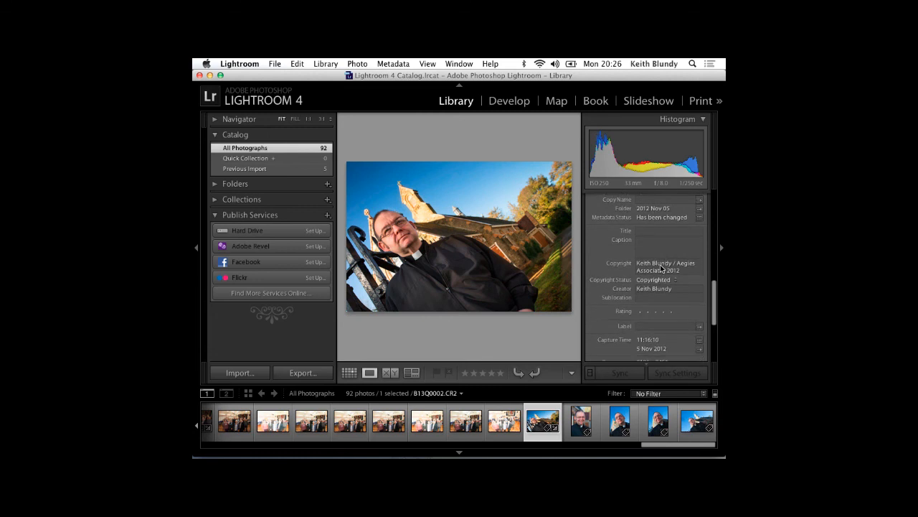
scroll(661, 269, "down", 1)
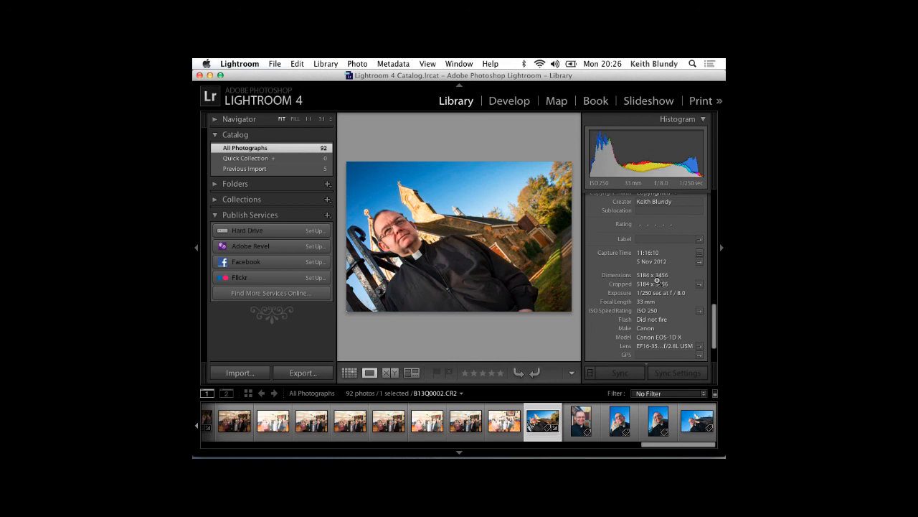
Step: Return to the Develop module and reopen the export settings for the photo
left_click(506, 101)
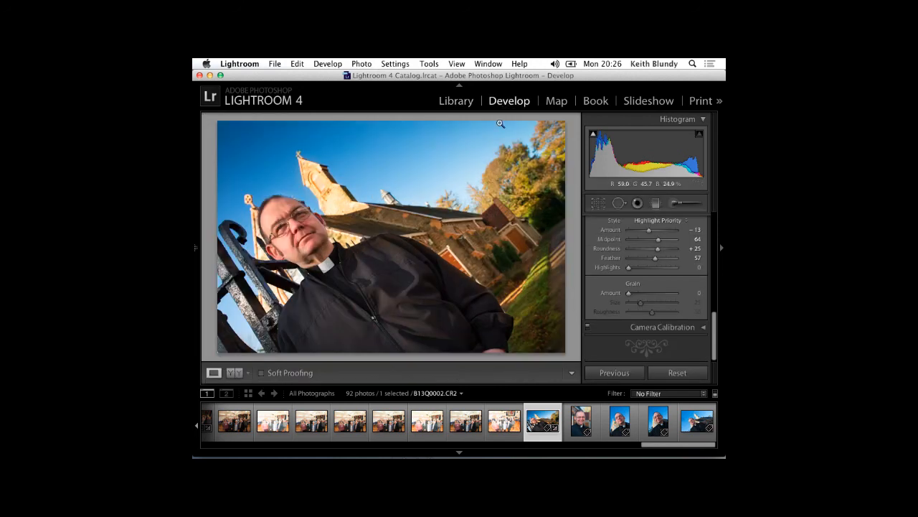
left_click(438, 224)
left_click(438, 224)
right_click(438, 224)
mouse_move(502, 398)
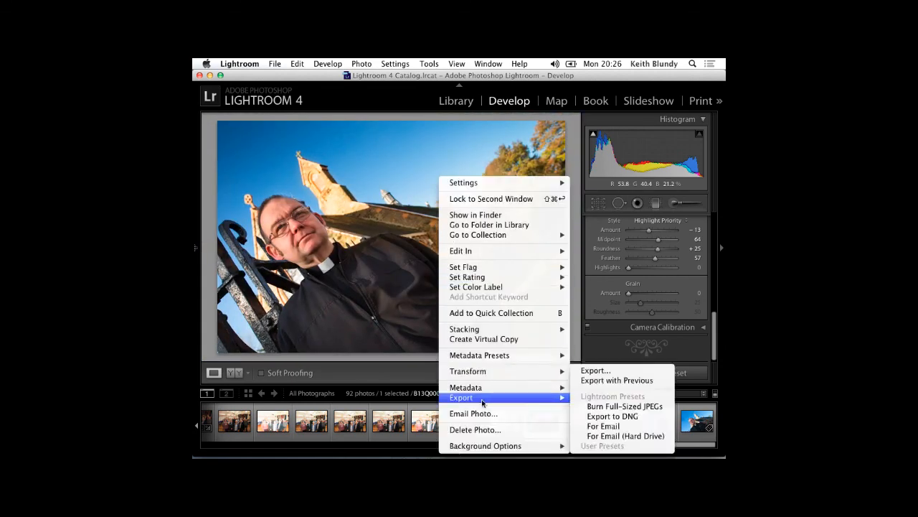
left_click(595, 371)
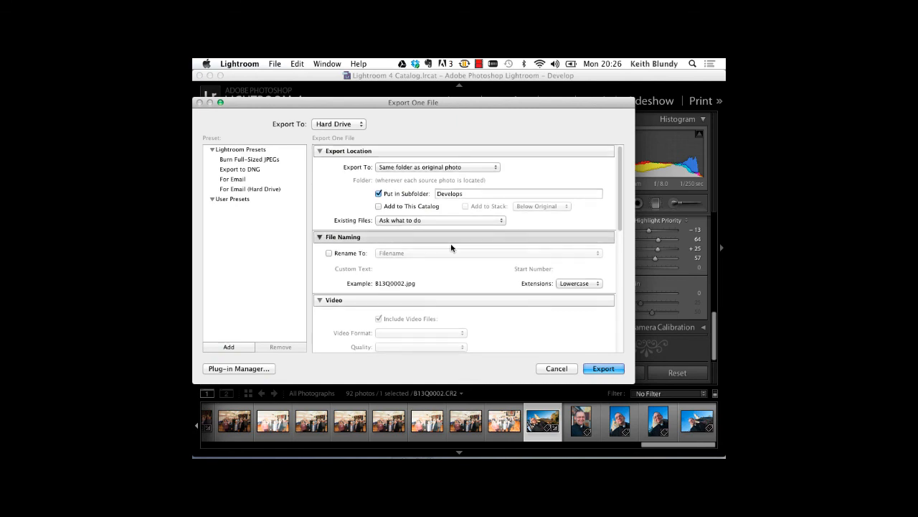
Step: Resize the exported image to fit a width and height of 1800 by 1800 pixels
scroll(448, 244, "down", 5)
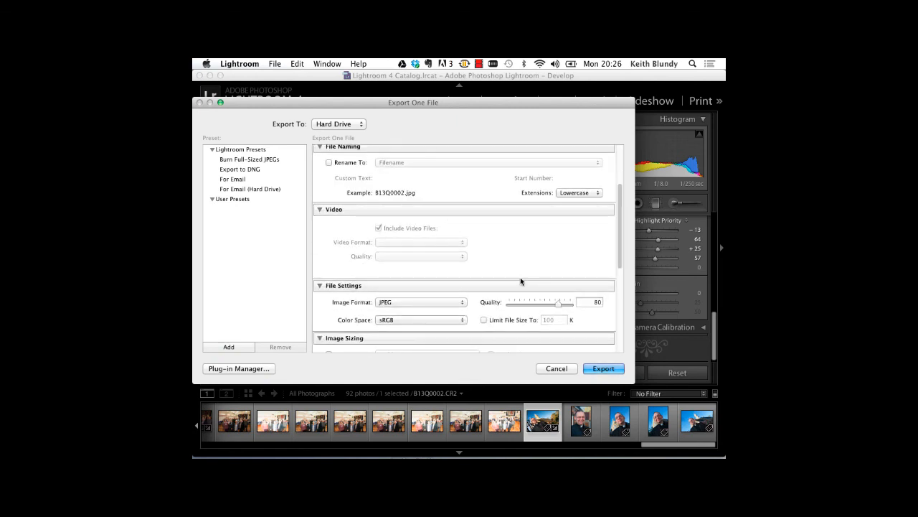
scroll(520, 279, "down", 5)
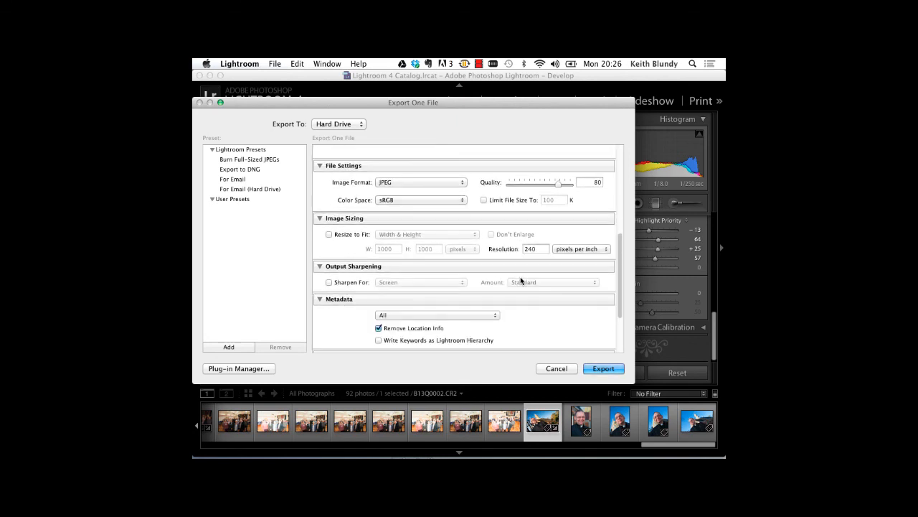
scroll(504, 250, "up", 10)
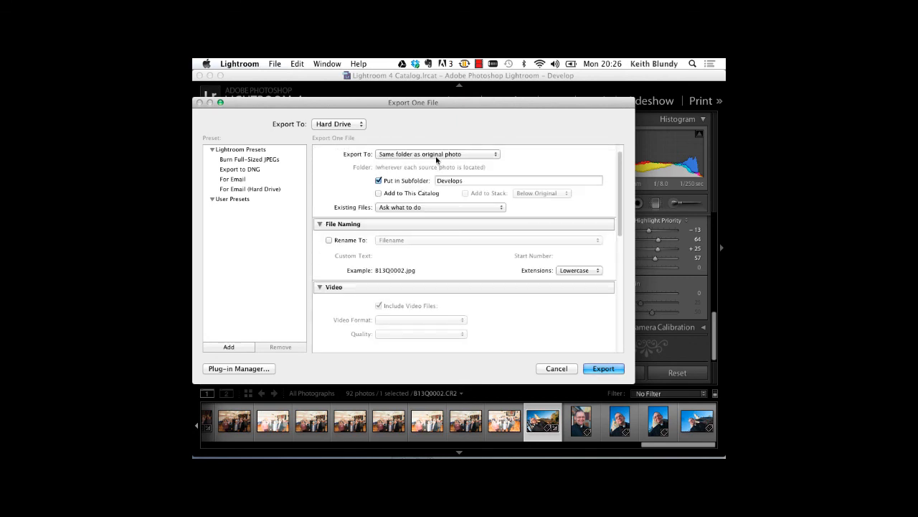
scroll(454, 206, "down", 5)
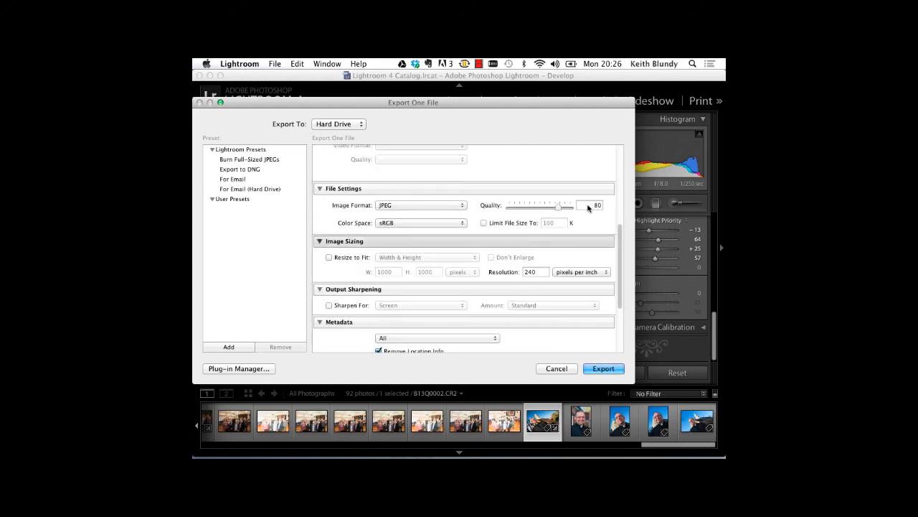
scroll(500, 248, "down", 3)
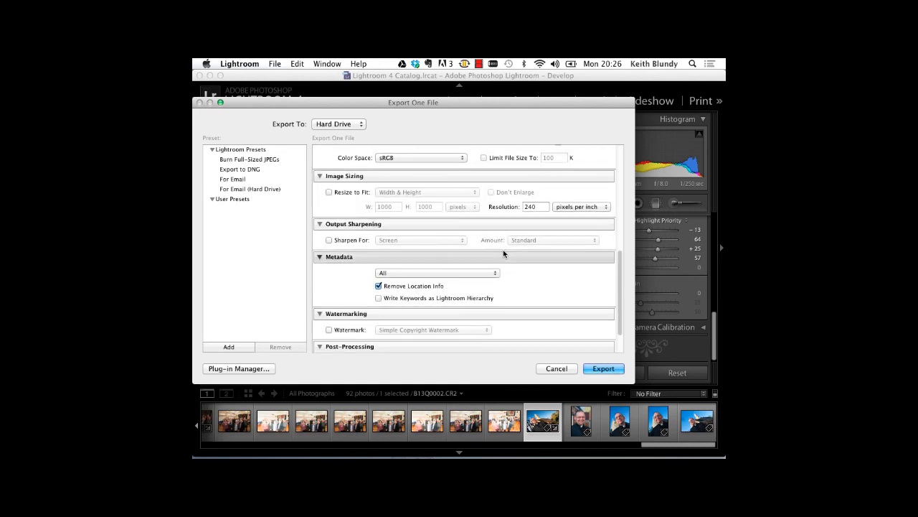
scroll(504, 253, "up", 1)
left_click(348, 204)
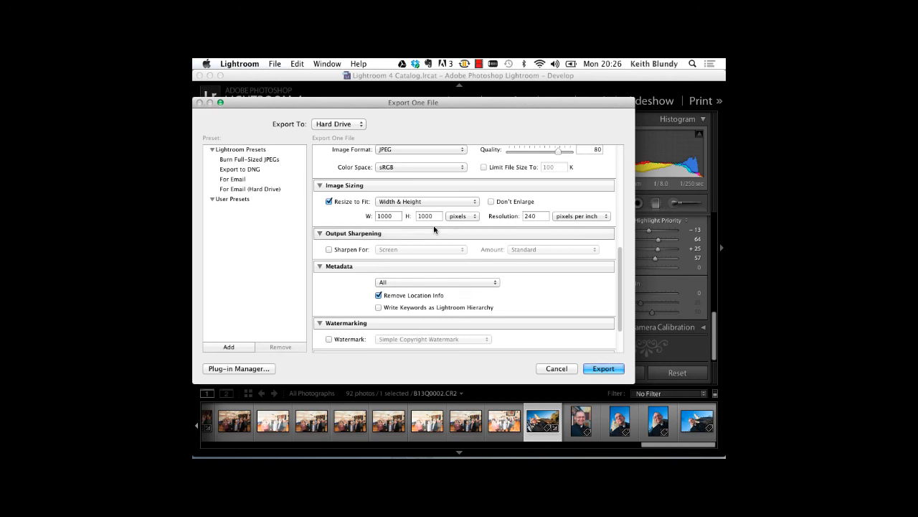
double_click(398, 216)
type("1800")
key("Tab")
type("1800")
double_click(538, 219)
Step: Enable output sharpening for Screen at the Standard amount and set the after-export action to Show in Finder
left_click(349, 251)
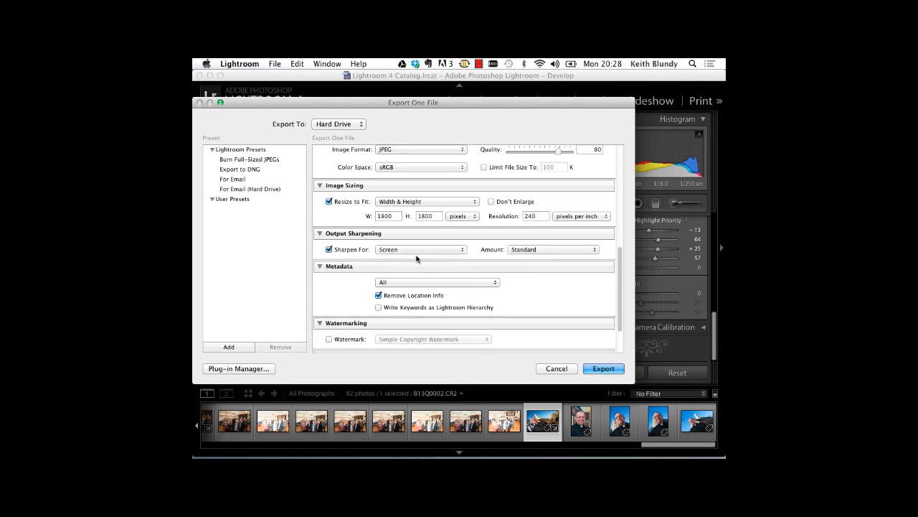
scroll(416, 258, "down", 3)
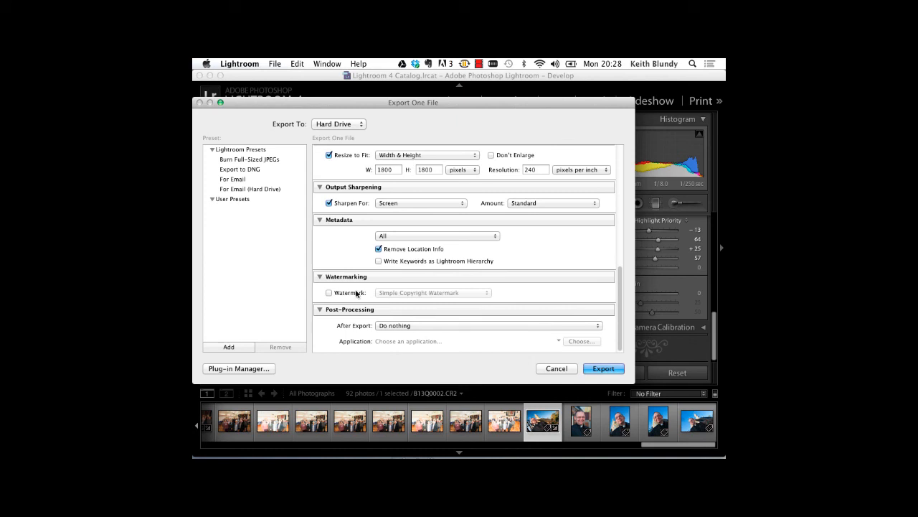
left_click(398, 327)
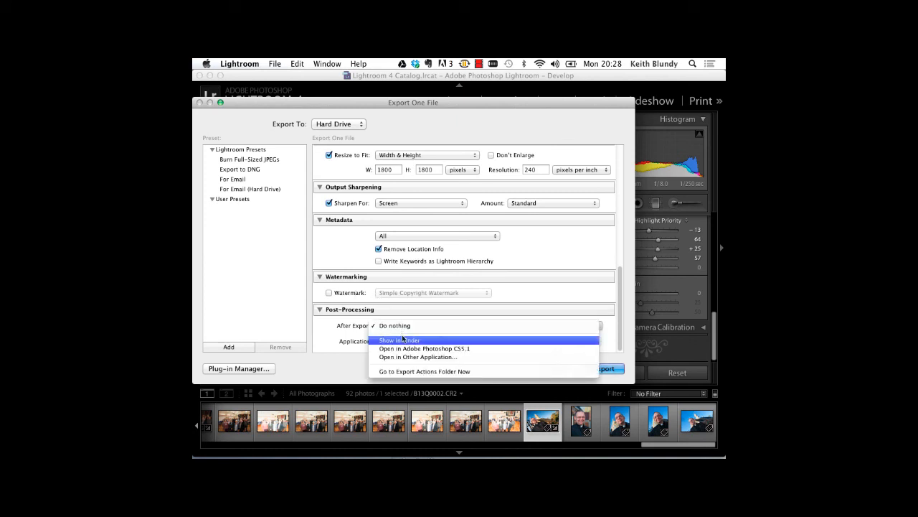
left_click(403, 340)
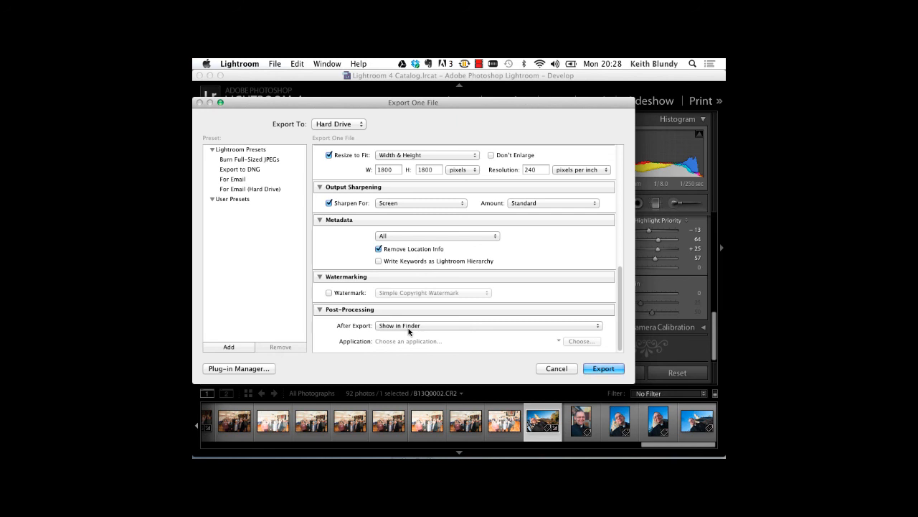
scroll(424, 316, "up", 15)
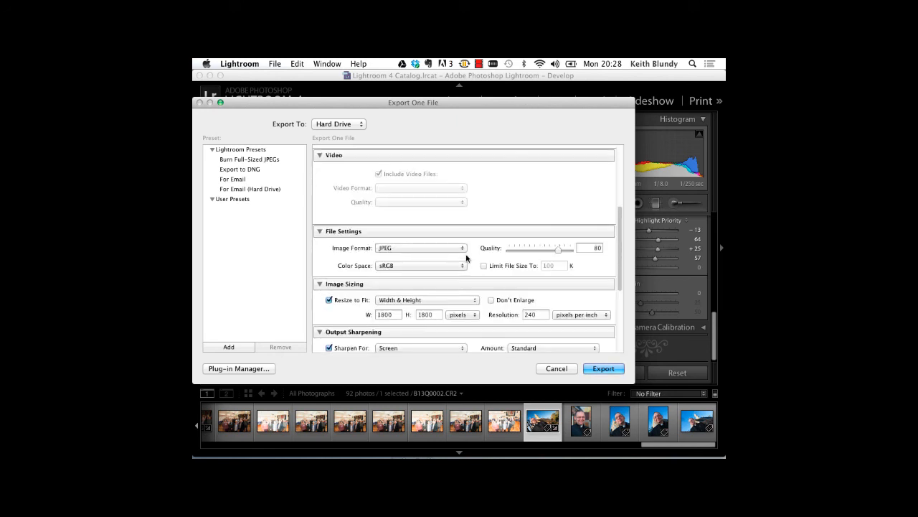
Step: Save the current export settings as a preset named PR Hi Rez in the User Presets folder
scroll(467, 259, "down", 2)
scroll(467, 258, "up", 2)
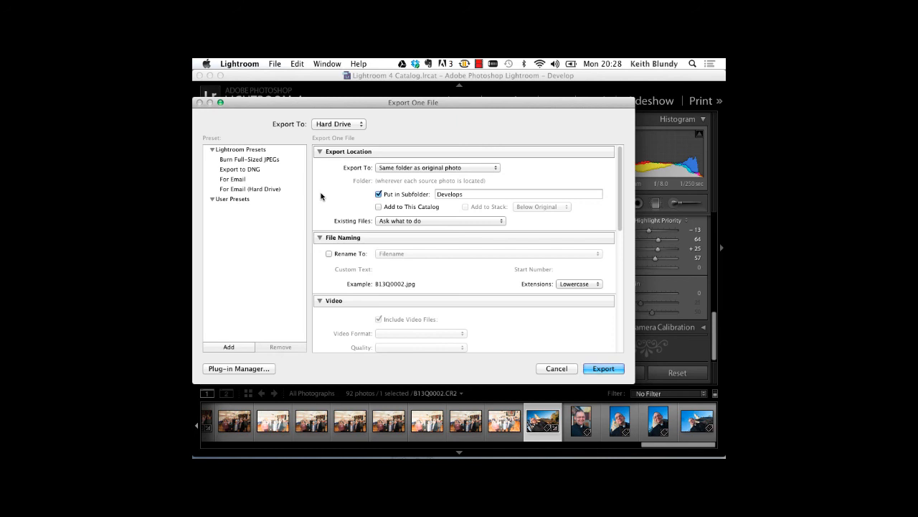
left_click(229, 347)
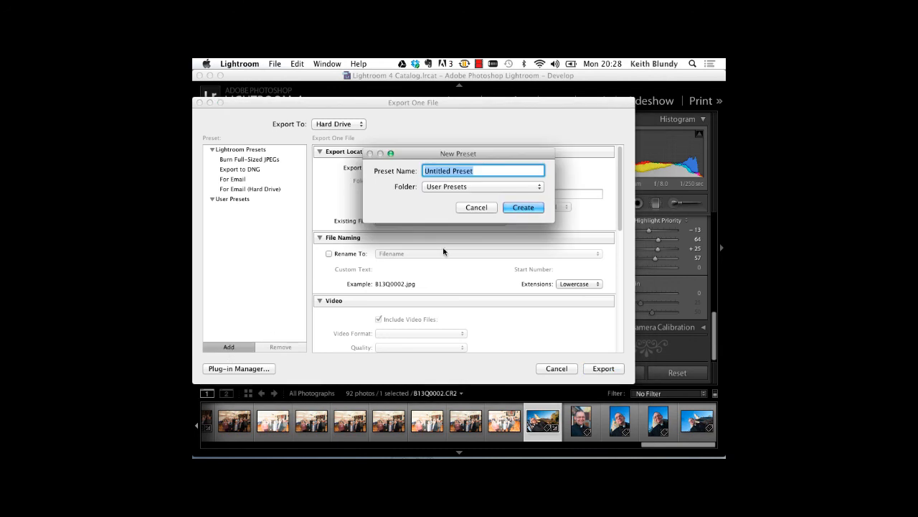
type("PR")
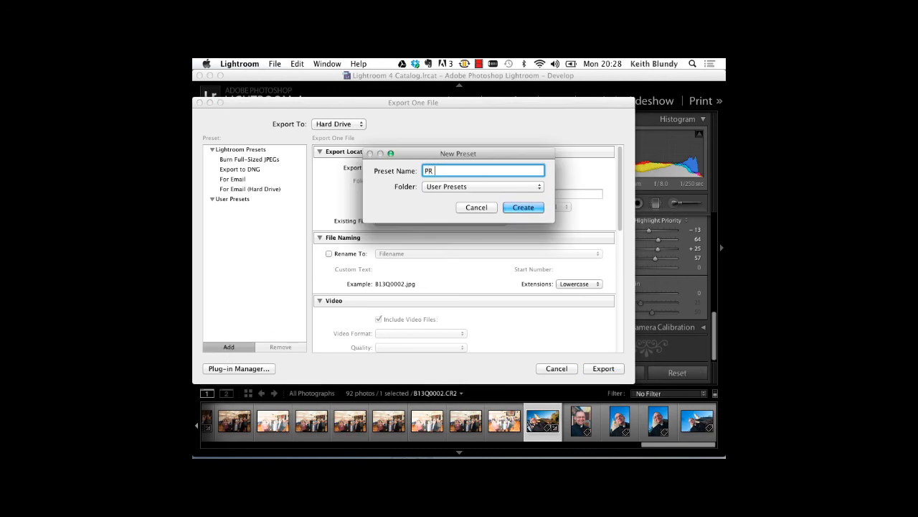
type(" Hi Rez")
left_click(453, 186)
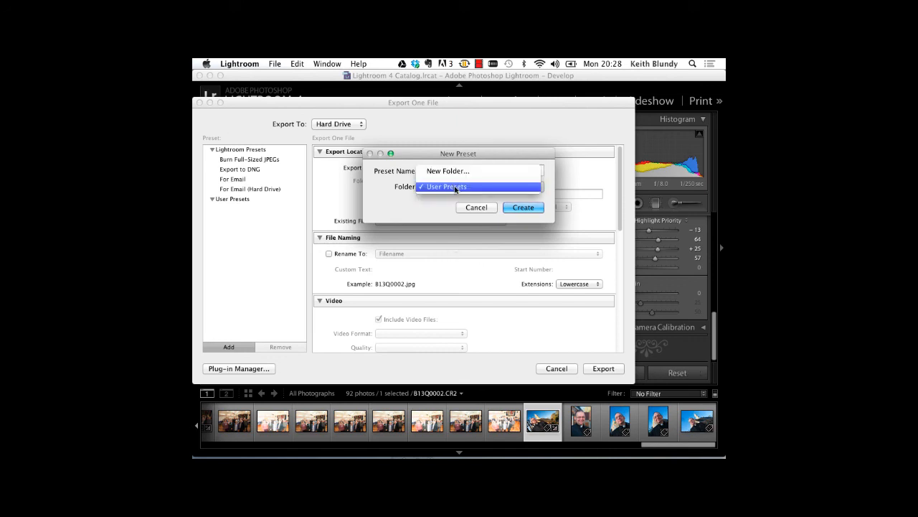
left_click(435, 215)
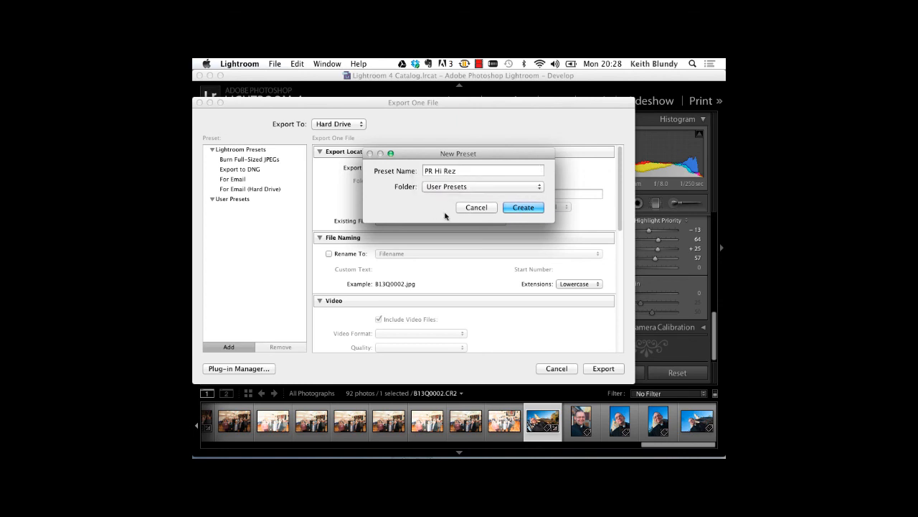
key("Return")
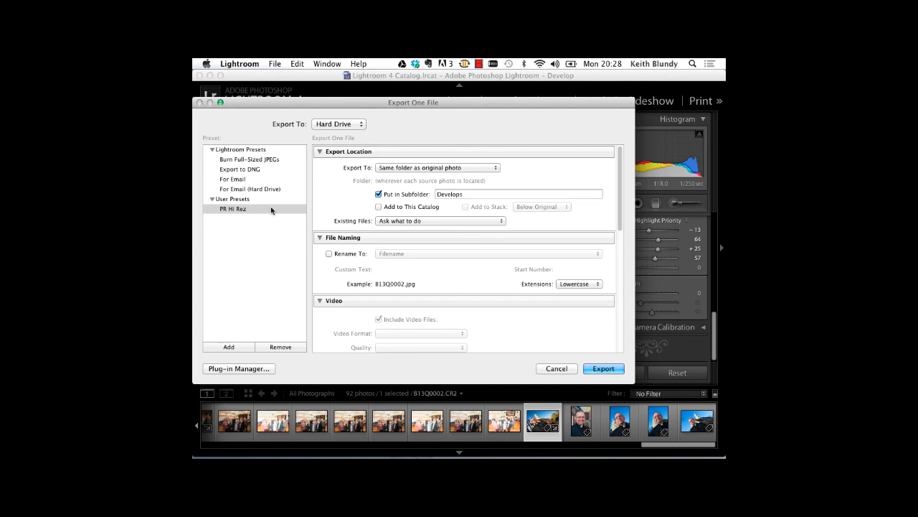
Step: Export the photo with the PR Hi Rez settings and preview the resulting B13Q0002.jpg in Finder before returning to Lightroom
left_click(600, 369)
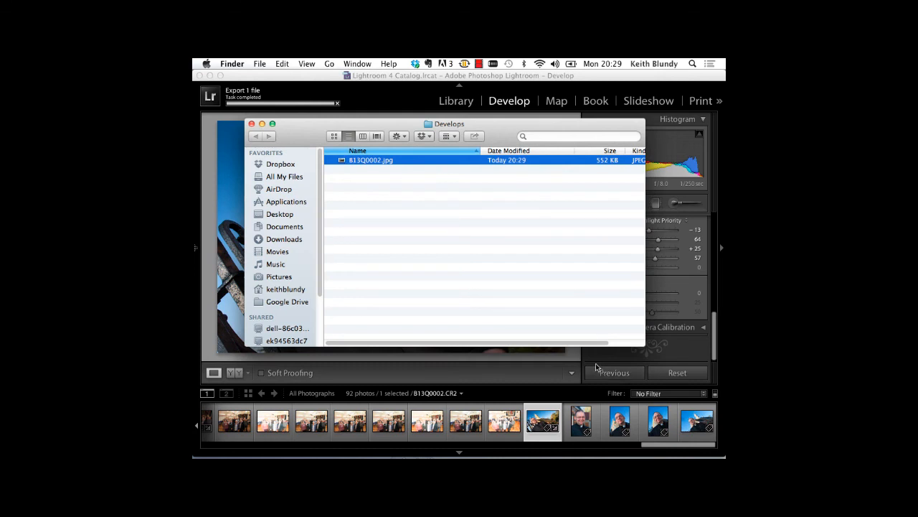
key("space")
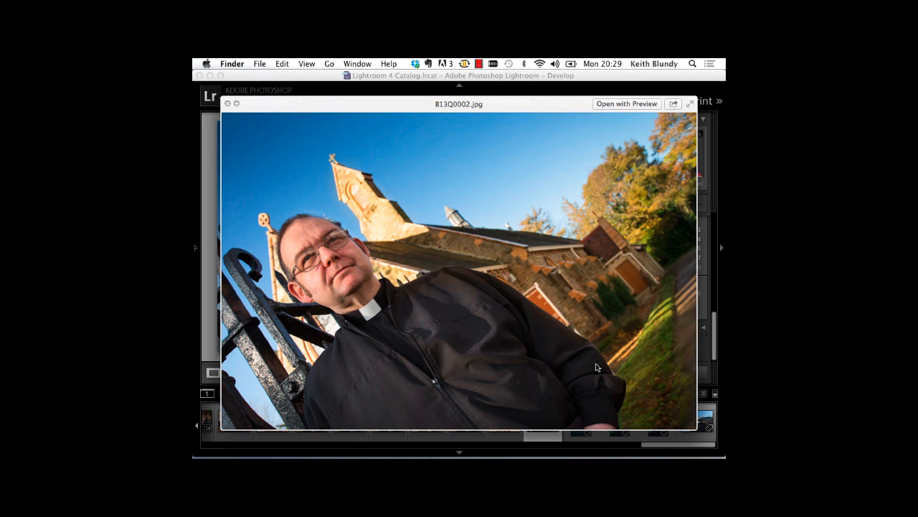
key("space")
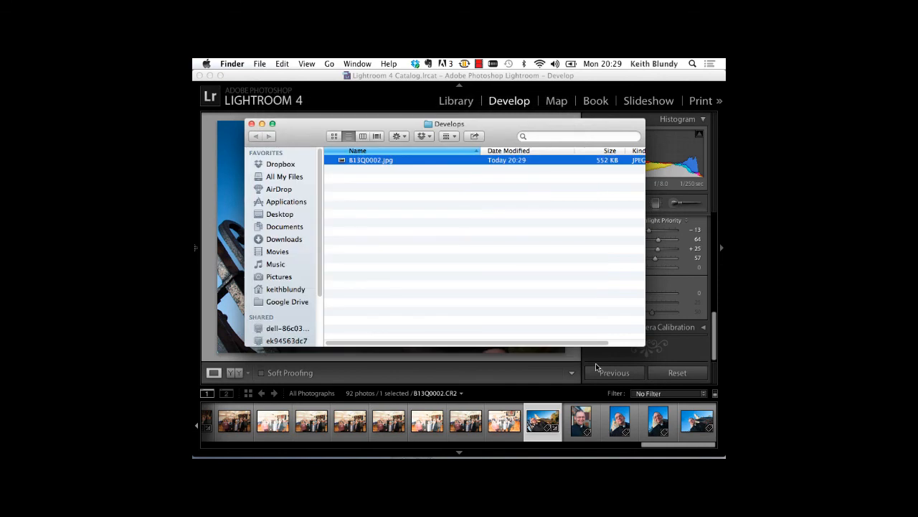
left_click(237, 118)
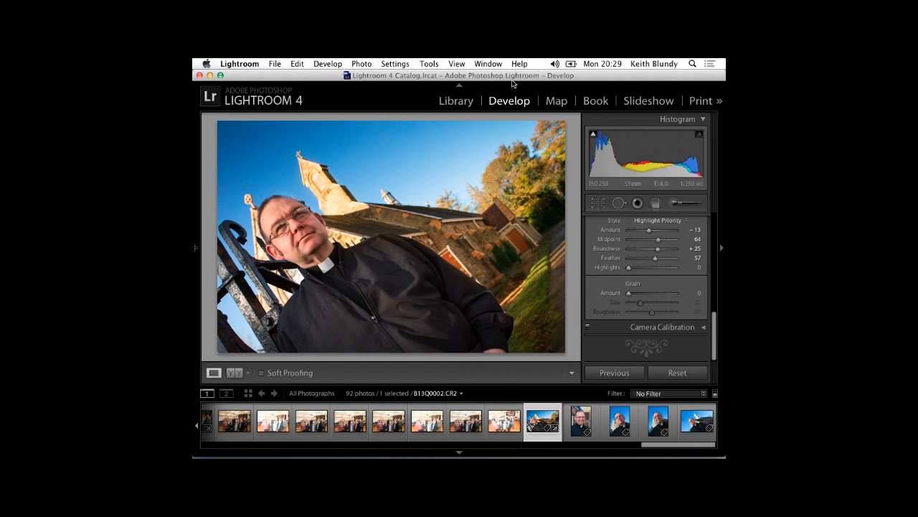
key("super+Tab")
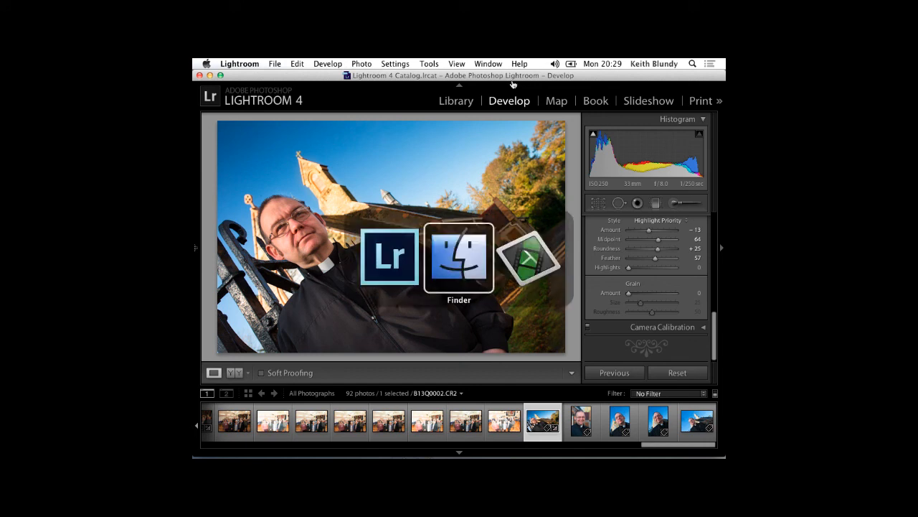
key("super+Tab")
left_click(479, 64)
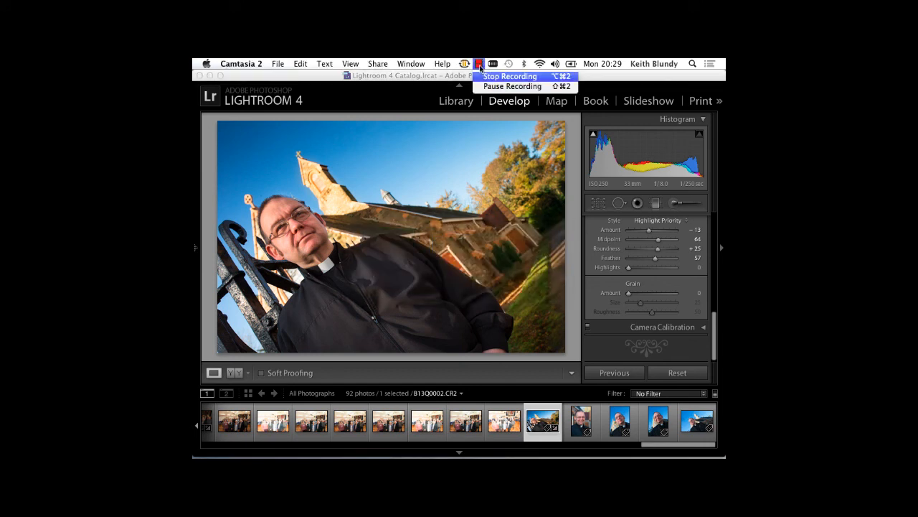